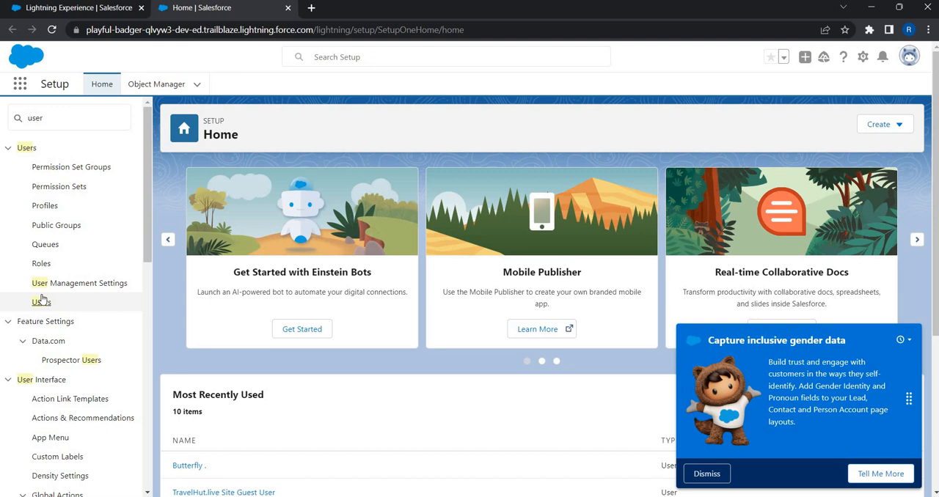
- Open the System Administrator user's record from the users list and enable the Knowledge User option
click(41, 303)
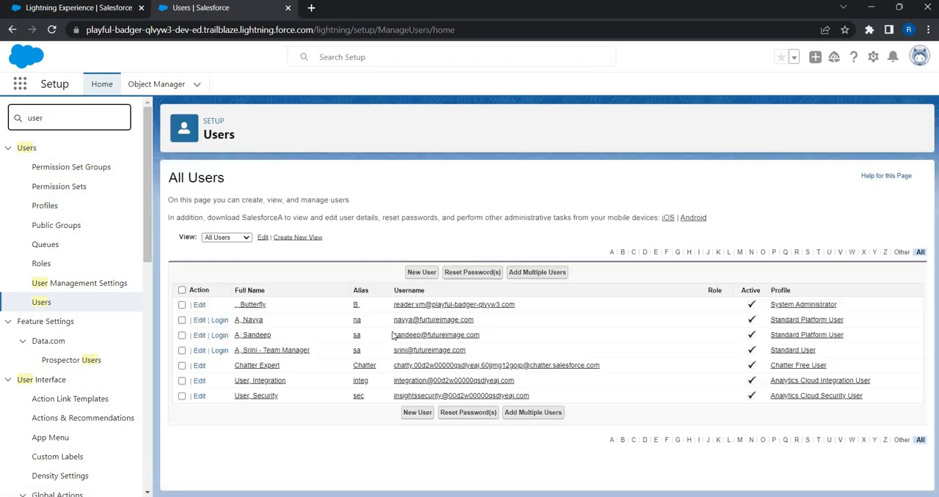
click(257, 311)
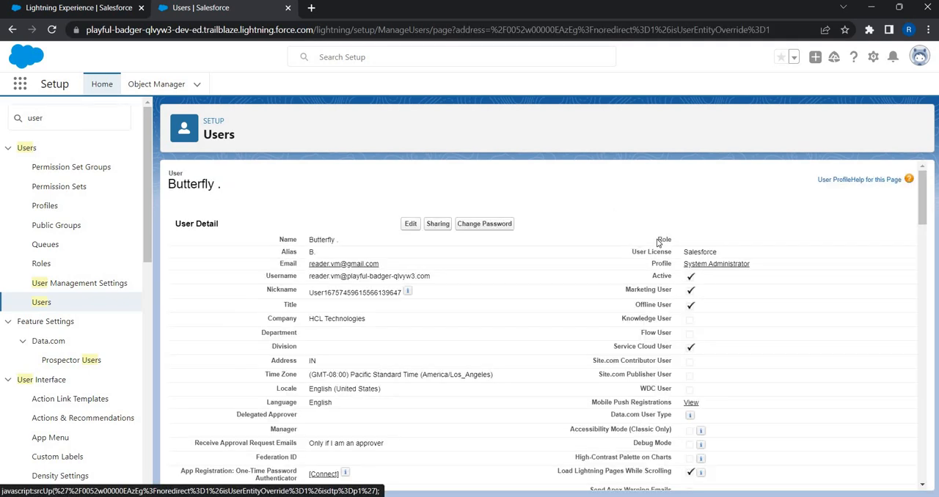
scroll(663, 220, down, 3)
scroll(673, 204, up, 1)
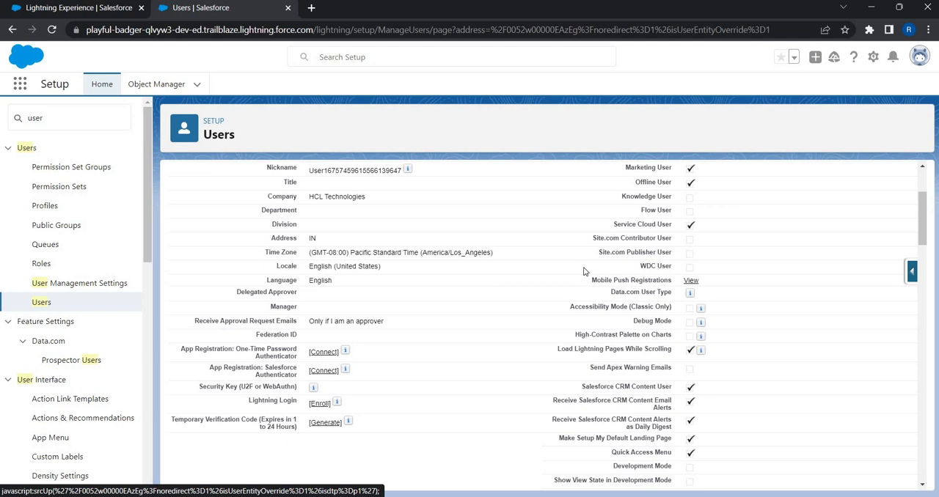
- Try to find the Knowledge settings by searching Setup for "kn", clear the search and return to Setup Home
click(70, 124)
key(ctrl+a)
text(kn)
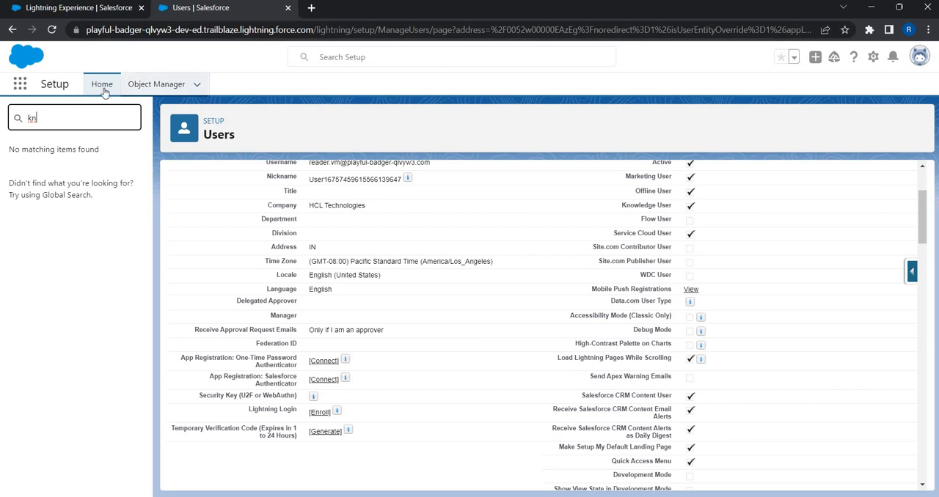
click(156, 84)
click(104, 89)
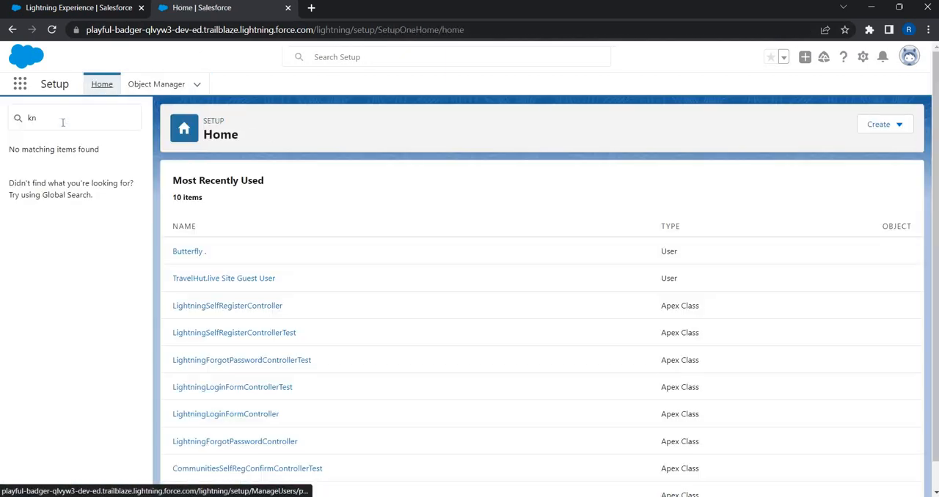
click(63, 122)
key(BackSpace)
key(BackSpace)
text(kn)
key(BackSpace)
key(BackSpace)
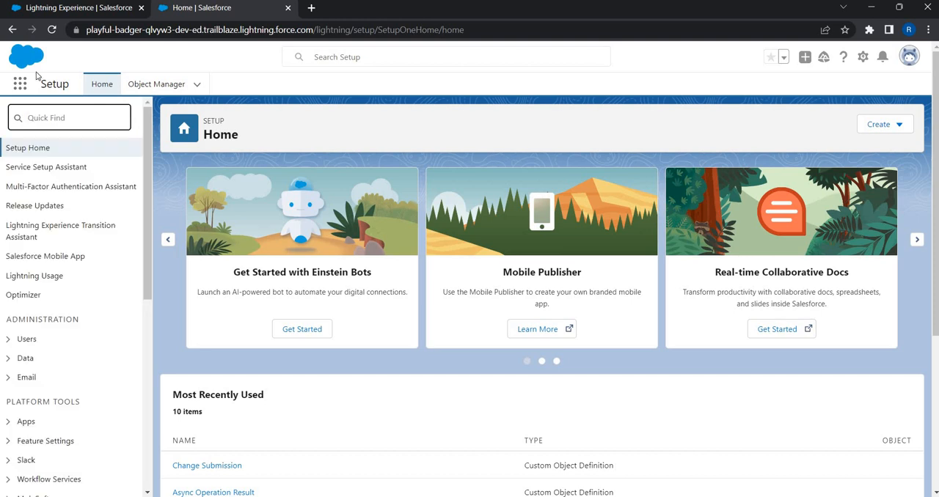
click(114, 87)
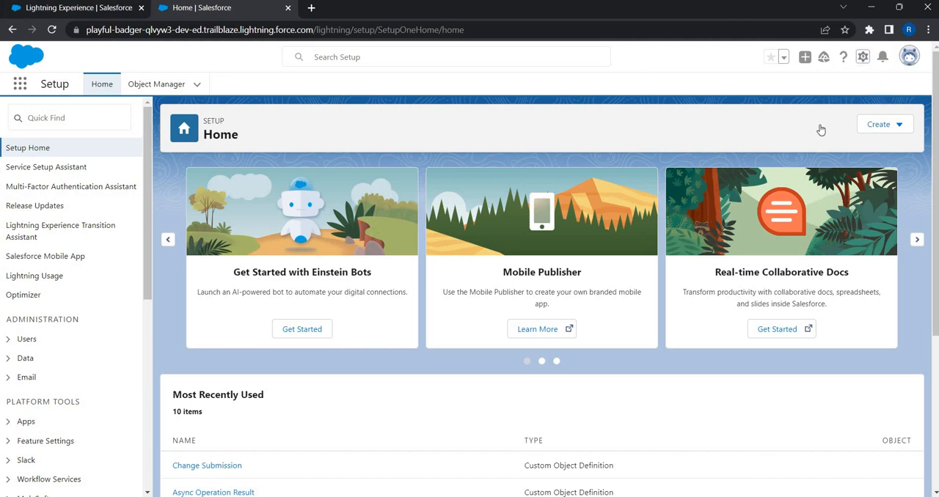
- Switch to Service Setup, search for "kno" and open the Knowledge Settings page
click(863, 57)
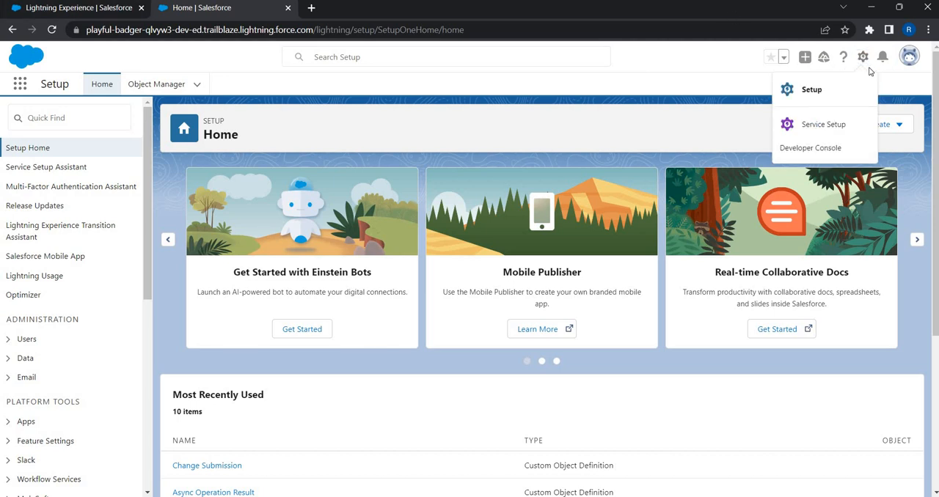
click(810, 129)
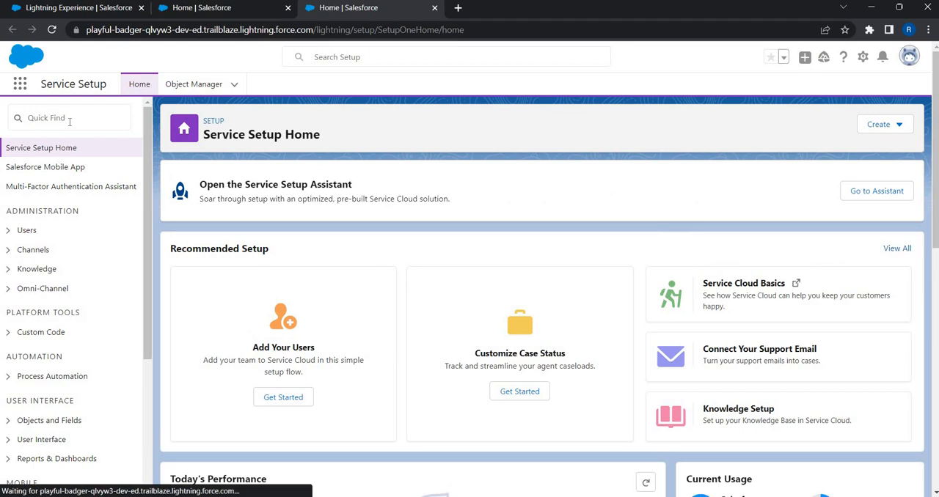
click(69, 118)
text(kno)
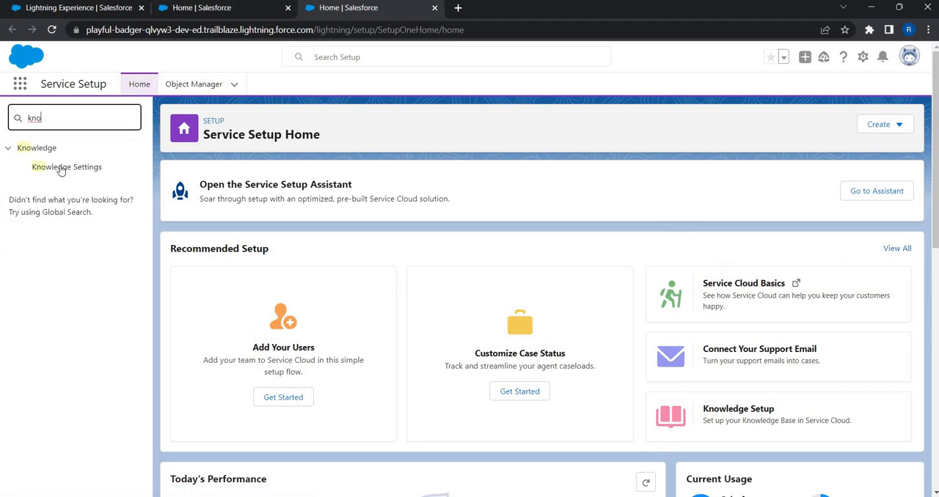
click(62, 168)
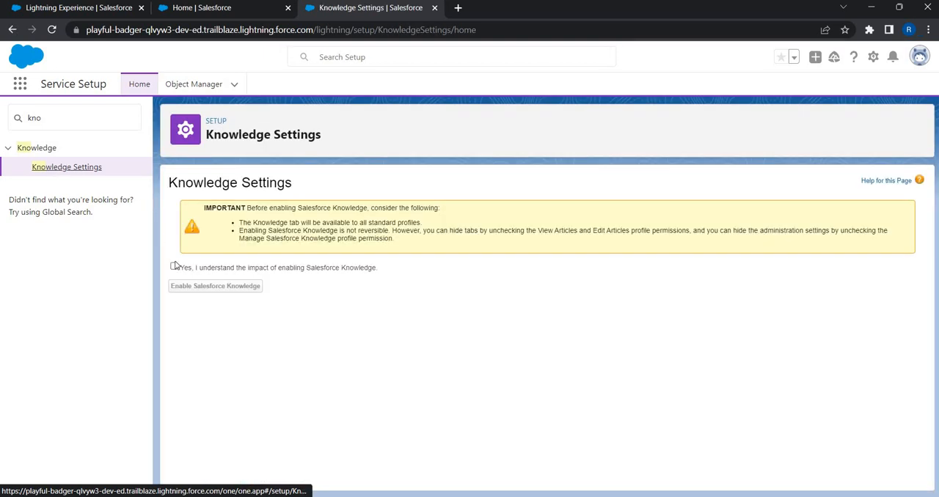
- Acknowledge the impact of enabling Salesforce Knowledge and enable it for the org
click(174, 266)
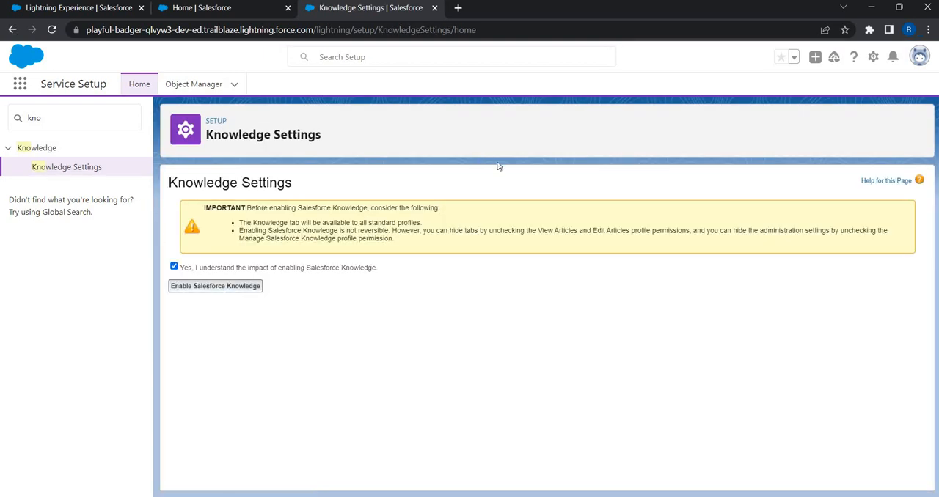
click(224, 291)
click(525, 148)
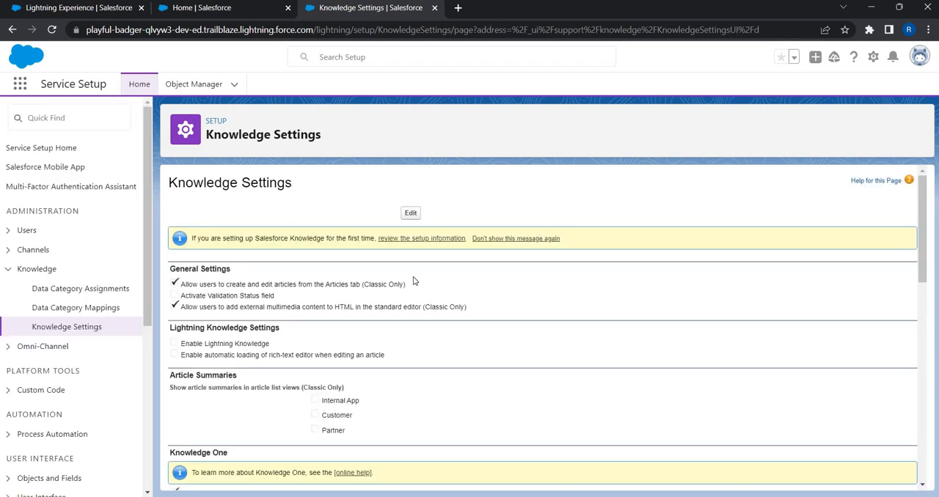
- Edit the Knowledge Settings to turn on Enable Lightning Knowledge and save the settings
scroll(317, 325, down, 2)
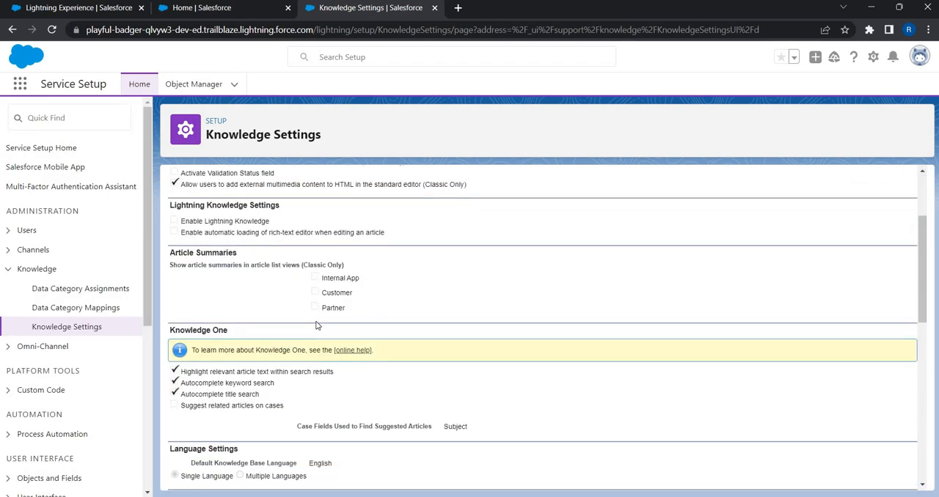
scroll(317, 325, down, 5)
scroll(317, 325, down, 2)
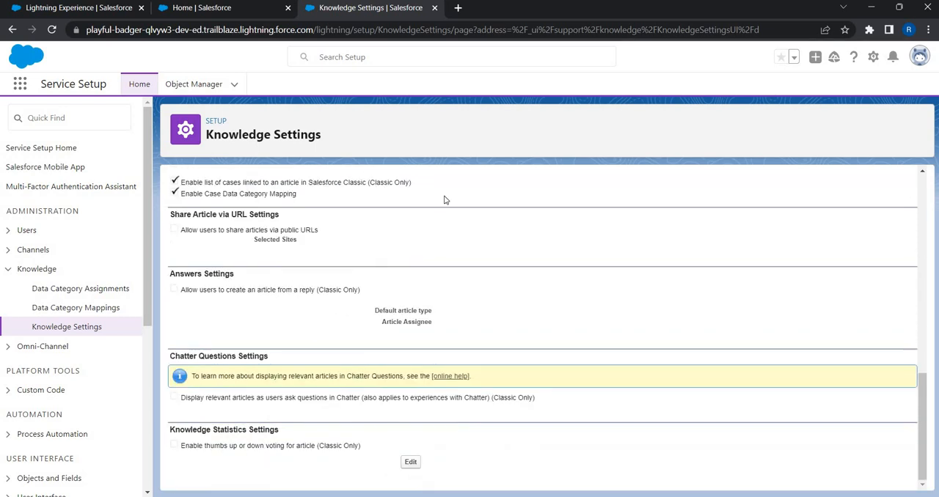
scroll(350, 312, up, 5)
scroll(409, 217, up, 5)
click(410, 213)
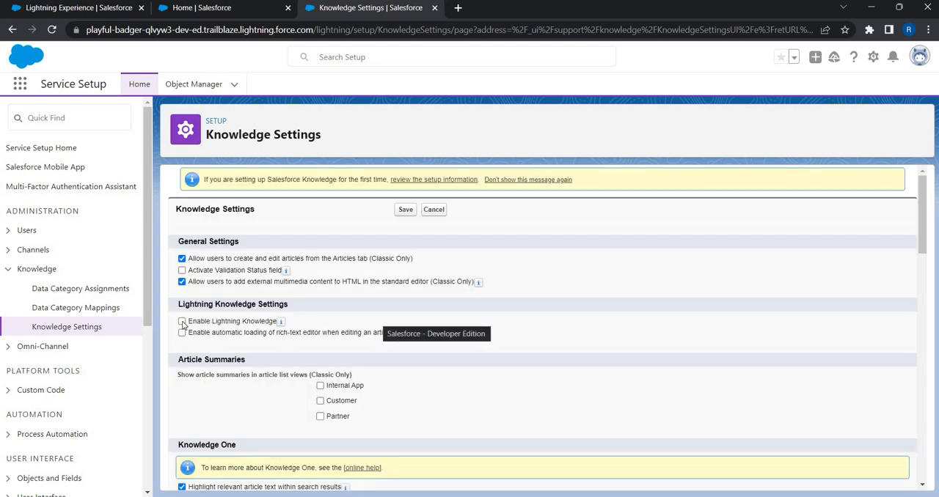
click(242, 324)
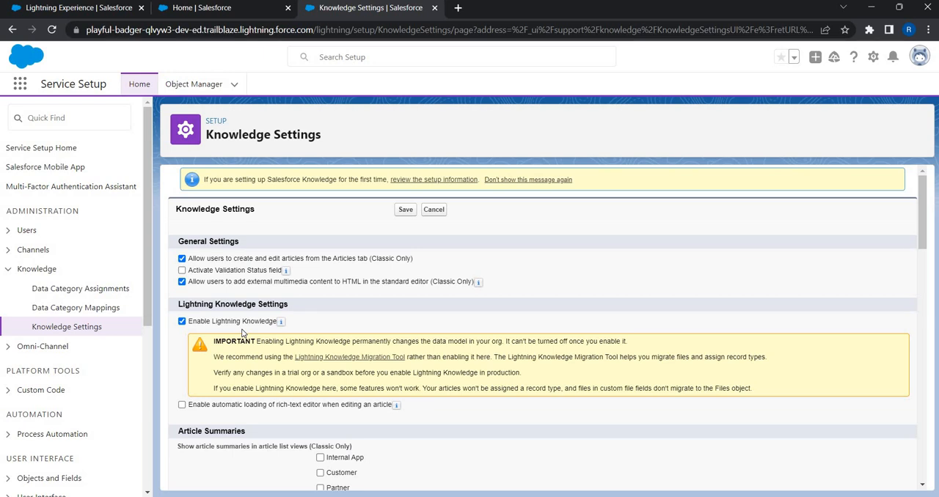
scroll(242, 333, down, 5)
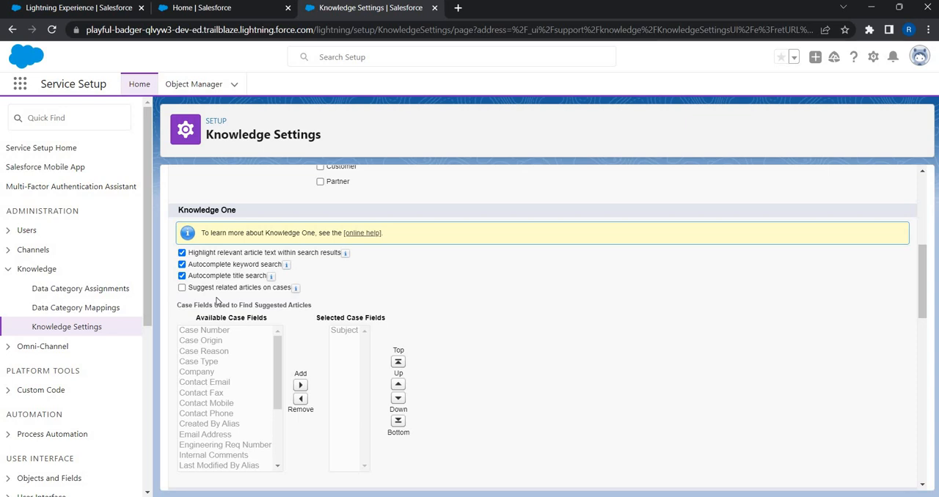
scroll(332, 337, down, 5)
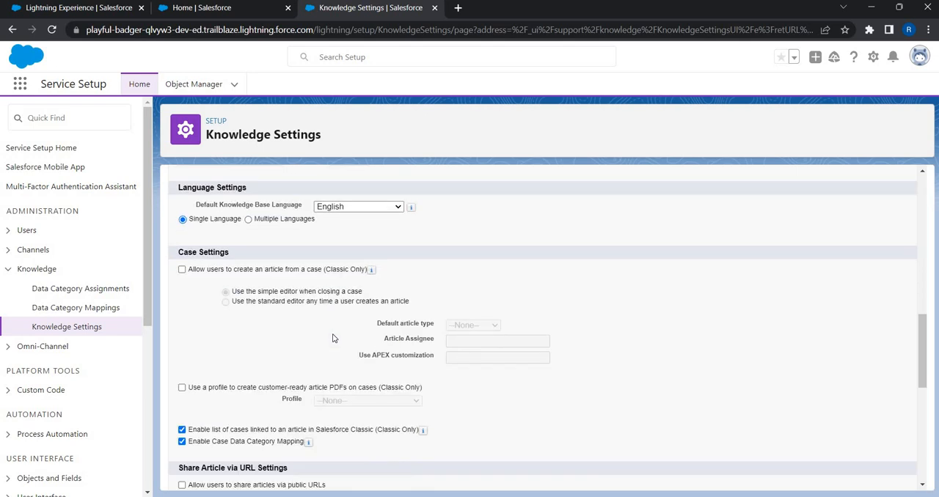
scroll(332, 338, down, 3)
scroll(332, 338, down, 3)
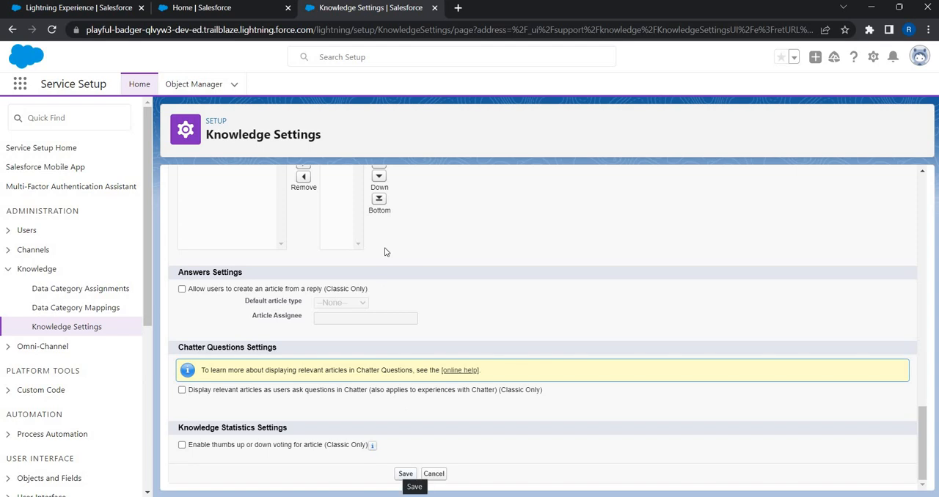
click(405, 474)
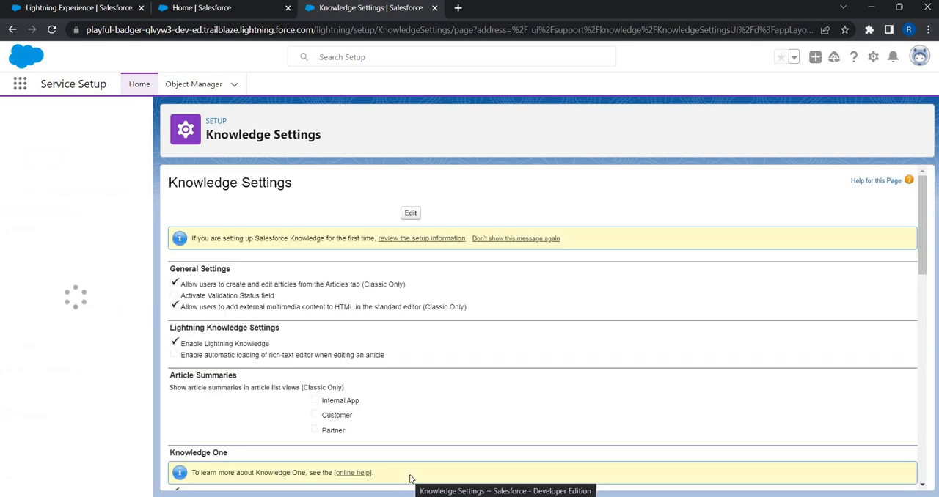
- Return to the standard Setup home, reload it and search the available apps and items for "kn"
click(200, 14)
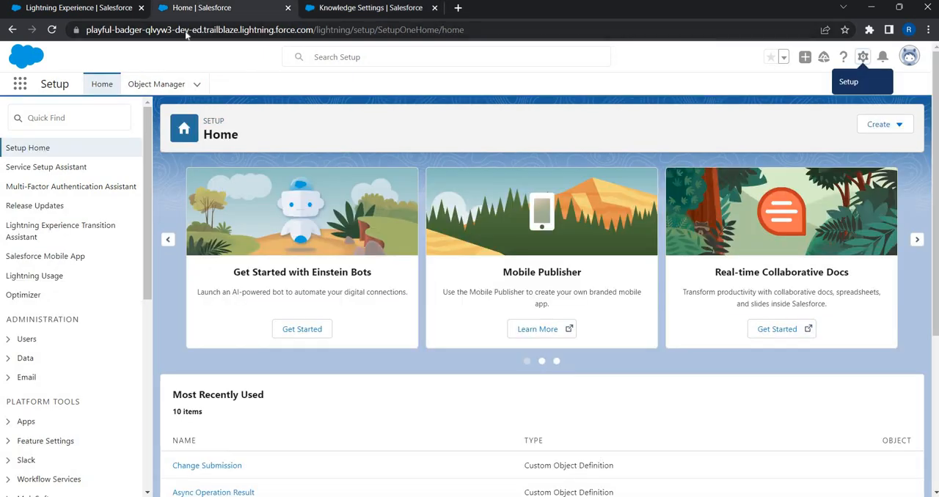
click(187, 33)
key(Return)
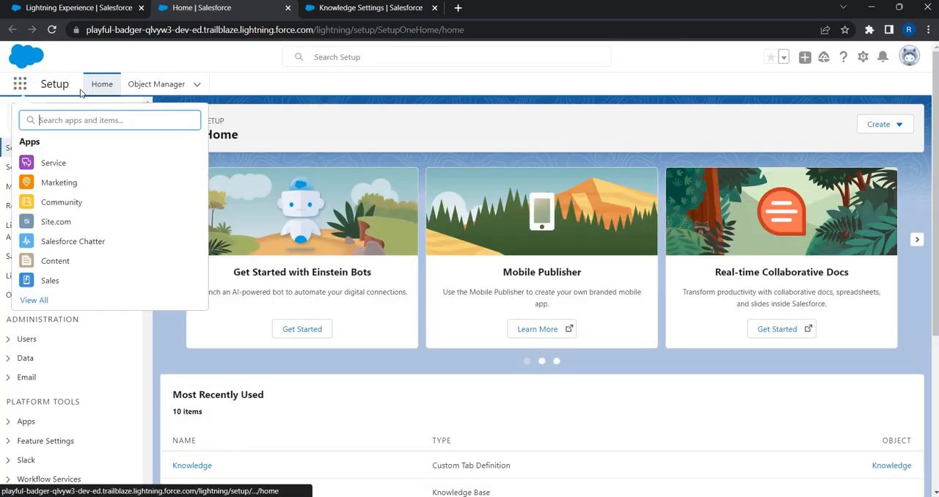
click(25, 88)
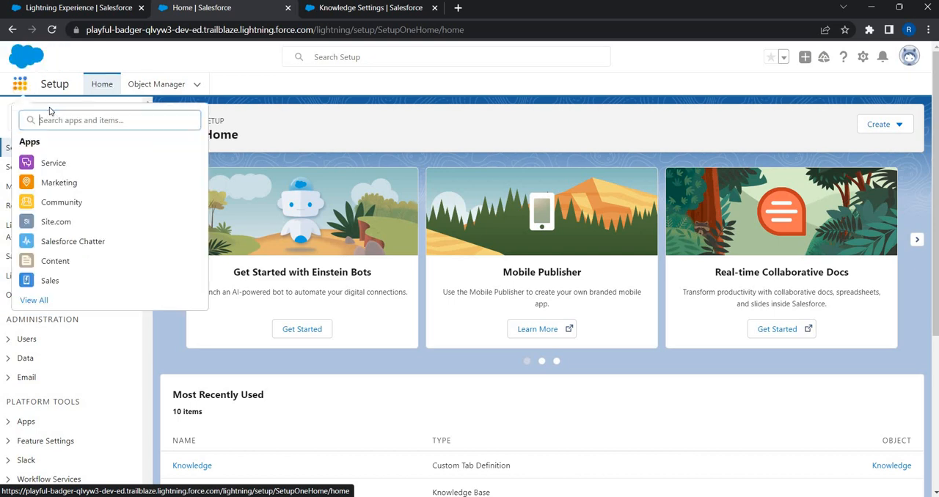
text(kn)
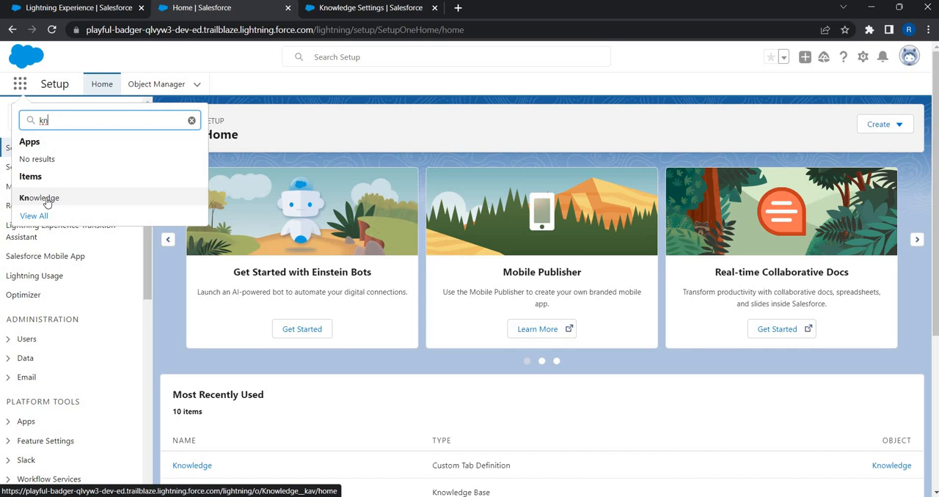
- Find the Knowledge object in Object Manager by searching for "kno" and review its fields and relationships
click(166, 85)
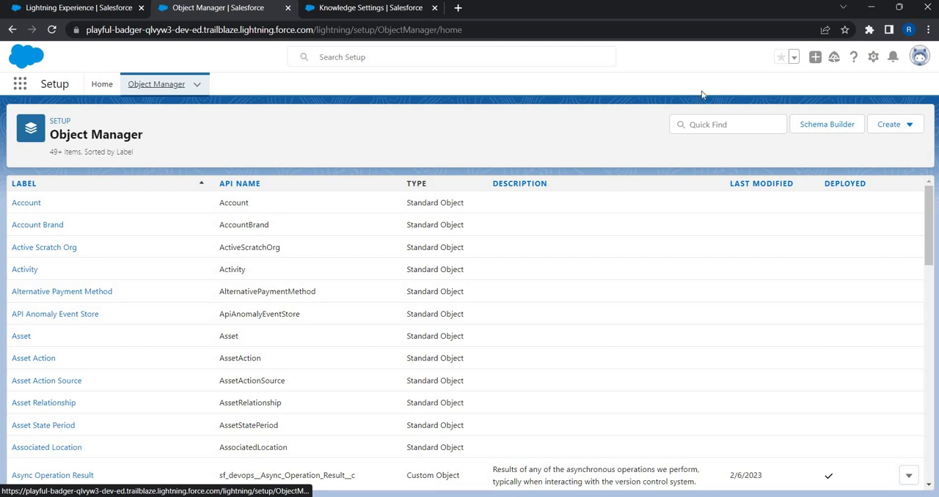
click(707, 125)
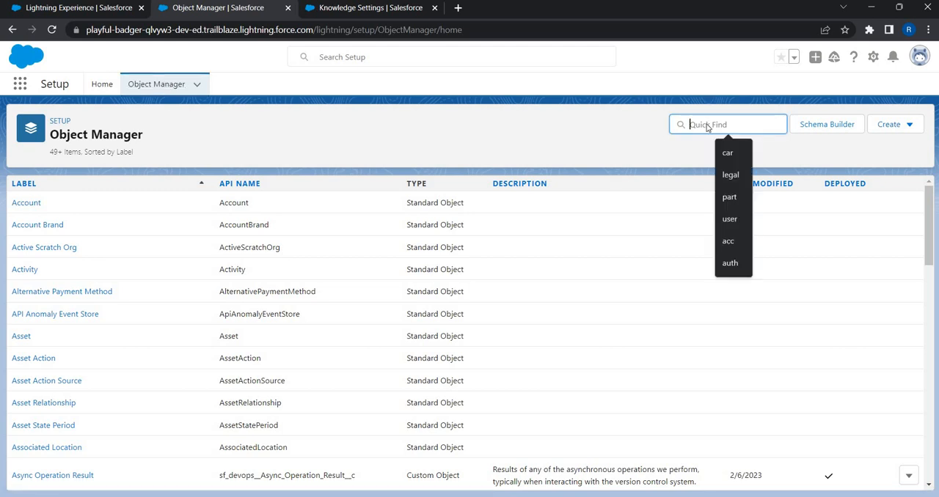
text(na)
key(BackSpace)
key(BackSpace)
text(kno)
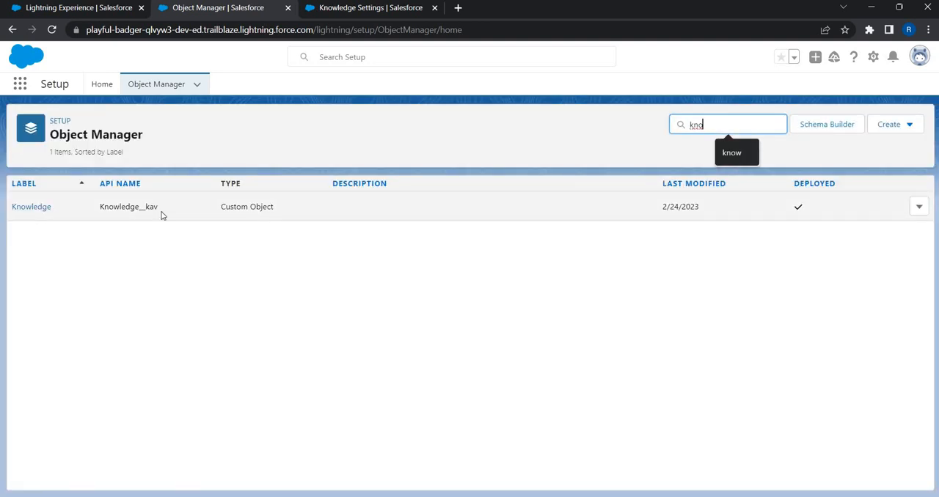
click(32, 208)
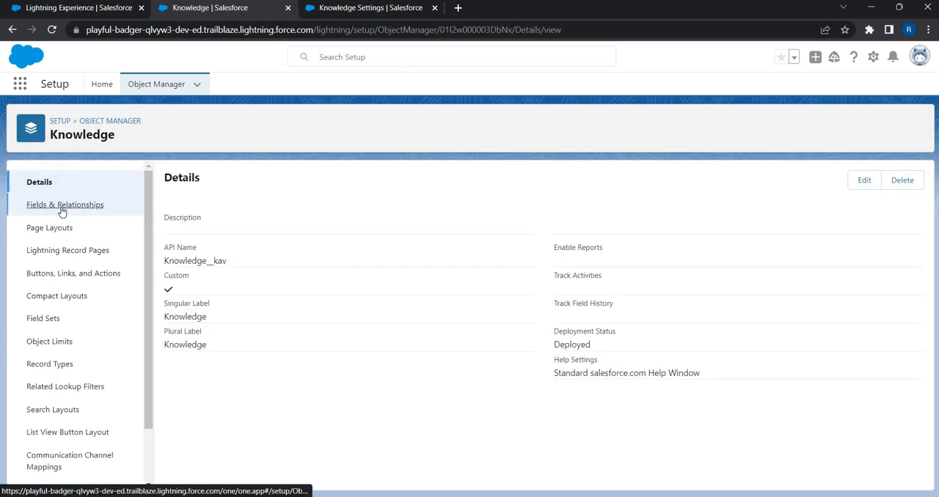
click(62, 207)
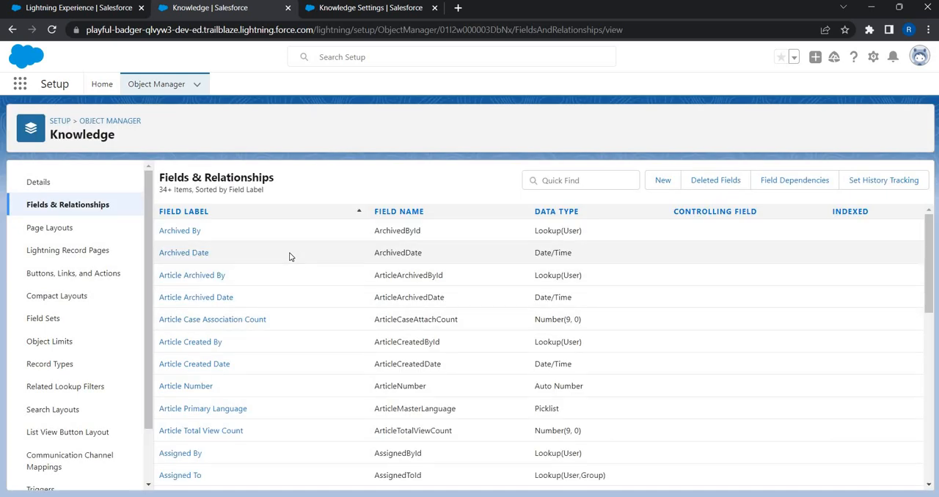
scroll(290, 257, down, 3)
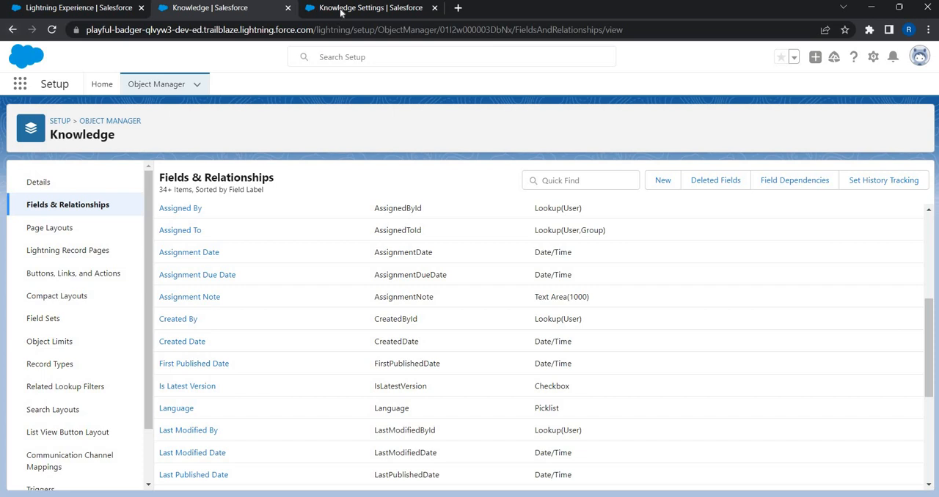
- Search the available apps and items for "kno" and open the Knowledge article list
click(20, 85)
text(kno)
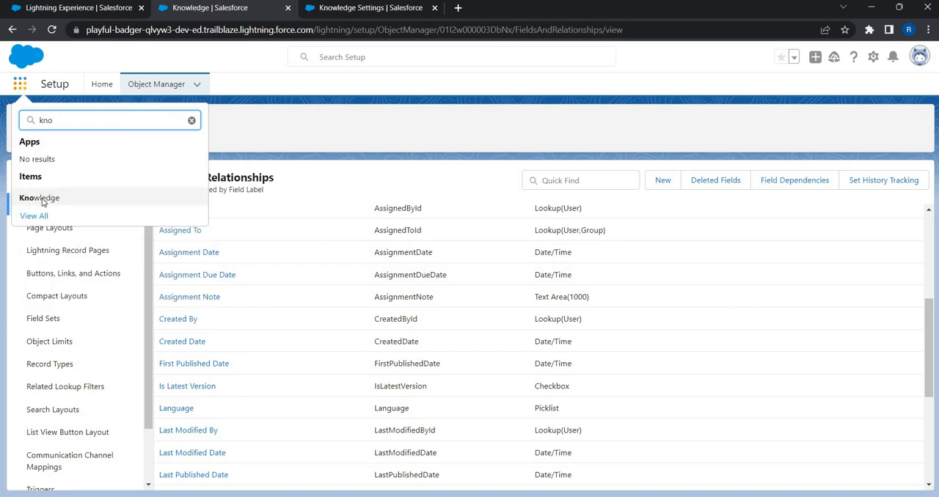
click(42, 203)
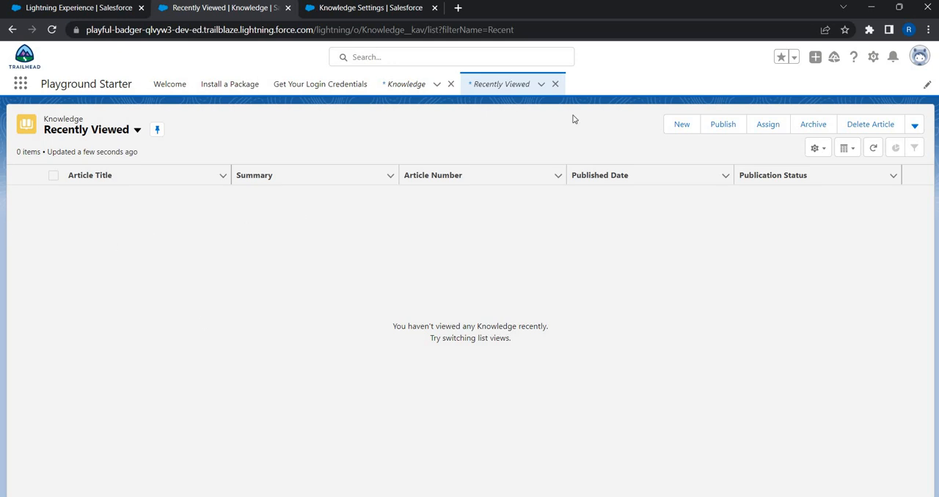
- View the new Knowledge article form, close it without saving and return to the Knowledge Settings page
click(671, 126)
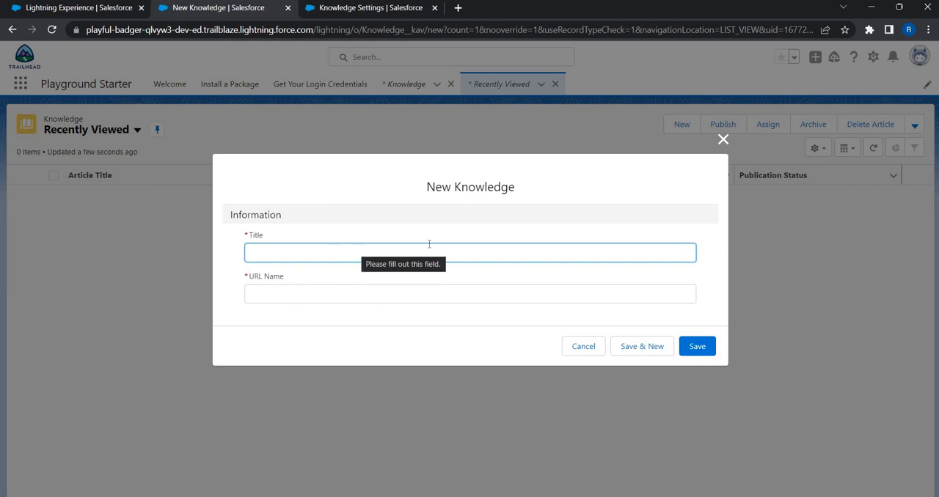
click(723, 140)
click(378, 7)
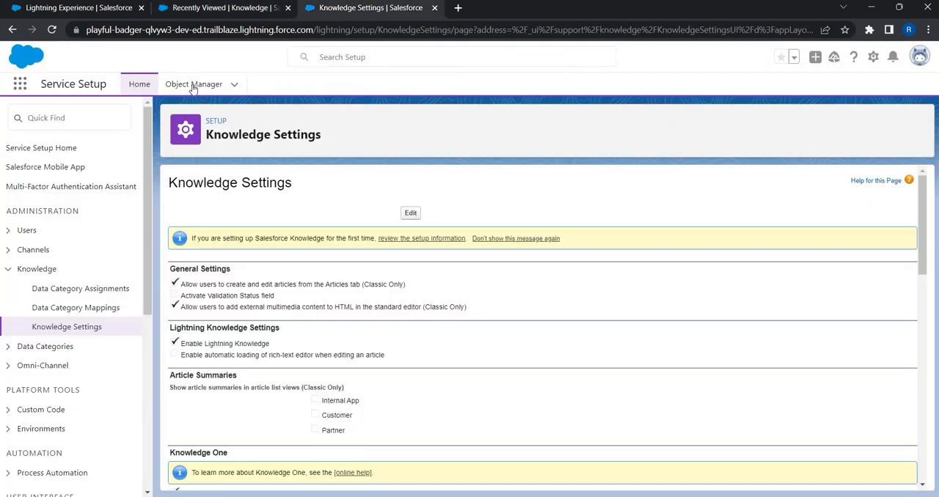
- Find the Knowledge object in Object Manager by searching for "know" and open its Knowledge Layout page layout for editing
click(193, 84)
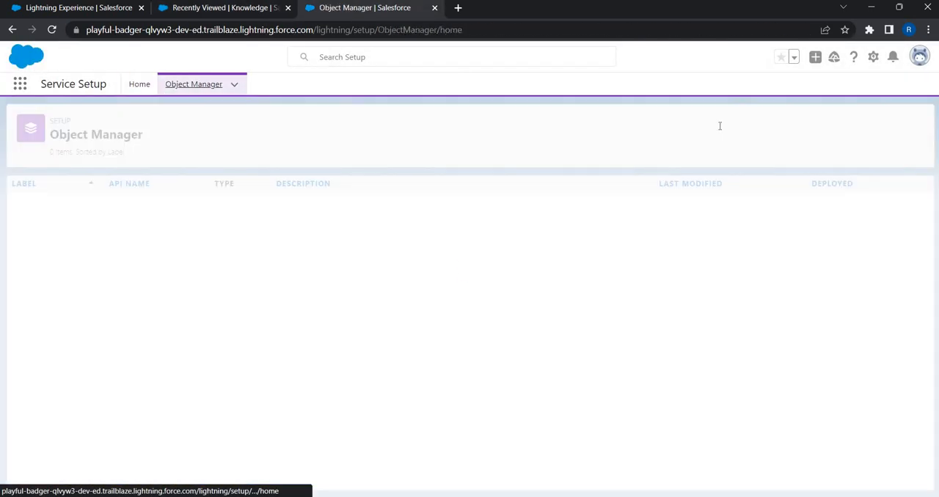
click(715, 125)
text(kno)
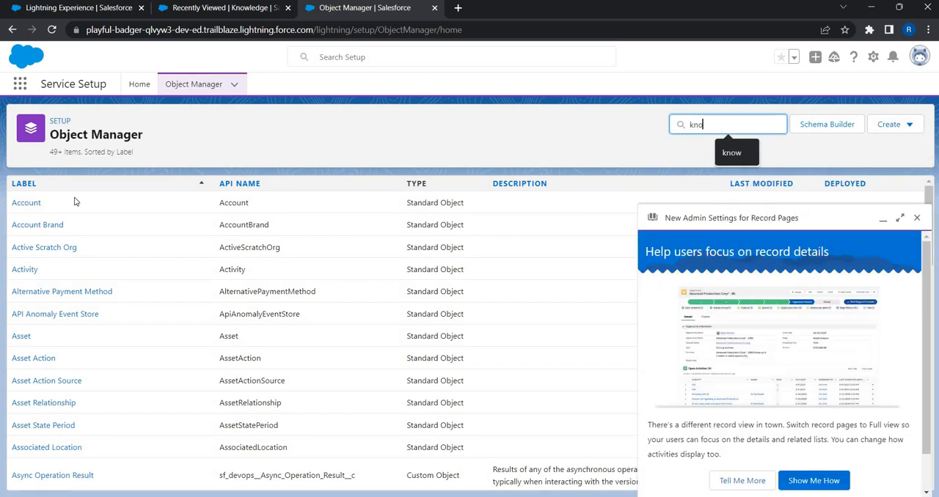
text(w)
click(25, 205)
click(916, 219)
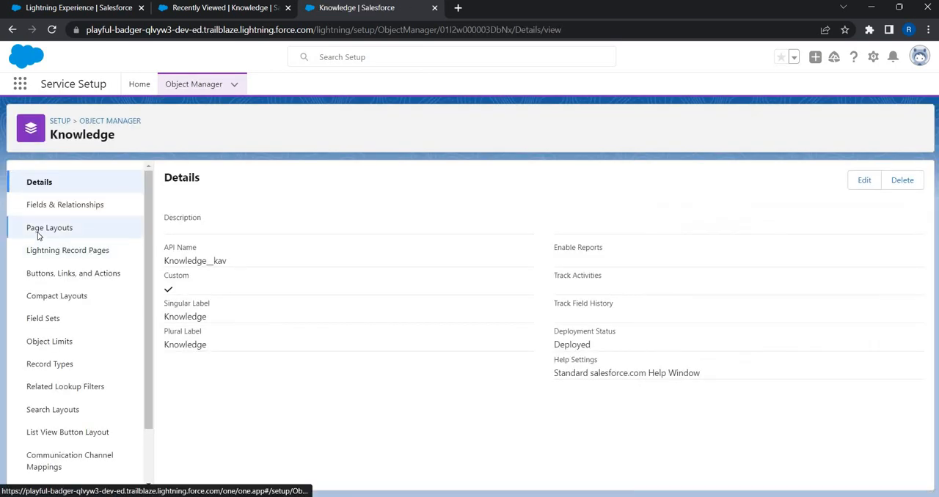
click(44, 228)
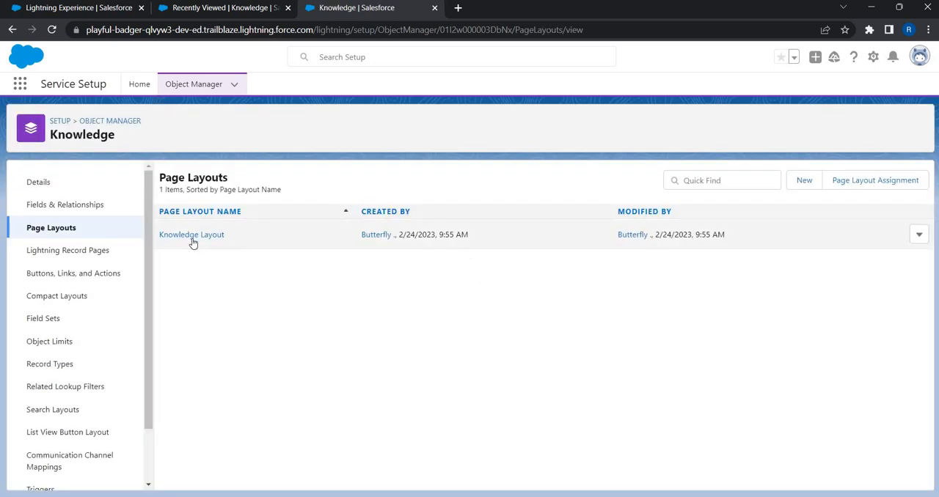
click(193, 236)
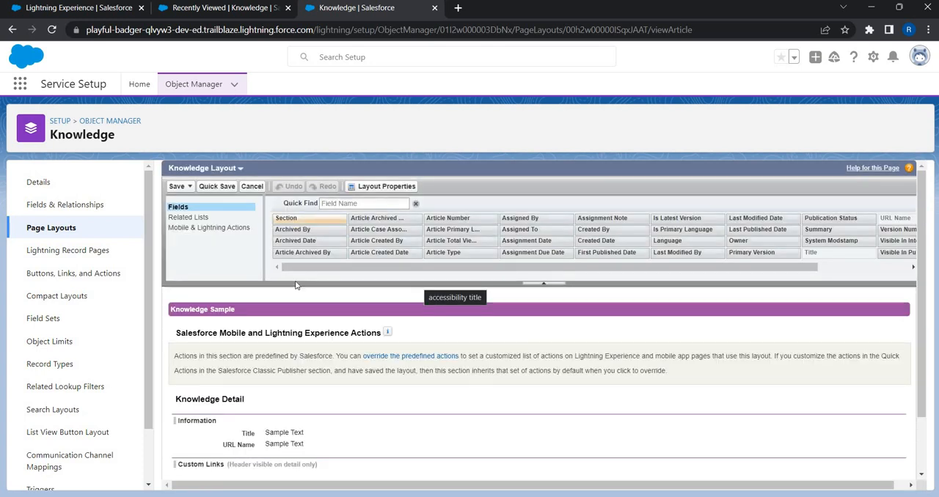
- Add the Visible to Customer, Visible to Partner, Visible In Internal App and Visible In Public Knowledge Base fields below URL Name in the Information section
scroll(295, 284, down, 1)
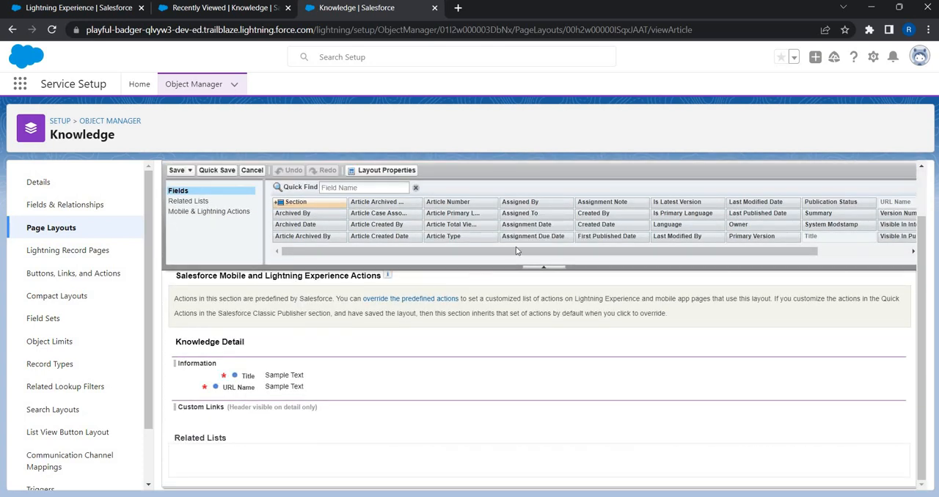
click(880, 250)
drag(525, 385, 515, 403)
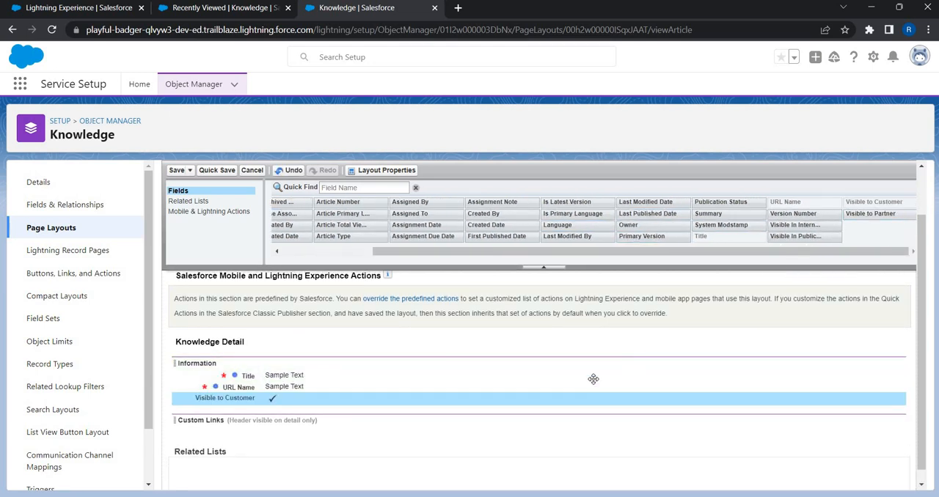
drag(871, 214, 620, 409)
drag(794, 225, 566, 410)
drag(794, 236, 655, 399)
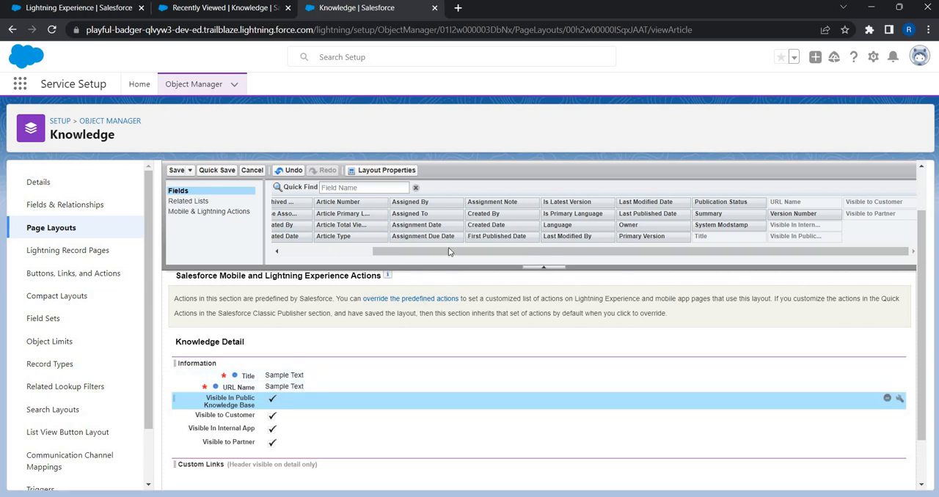
- Add the Summary field between Title and URL Name in the Information section and save the page layout
click(360, 252)
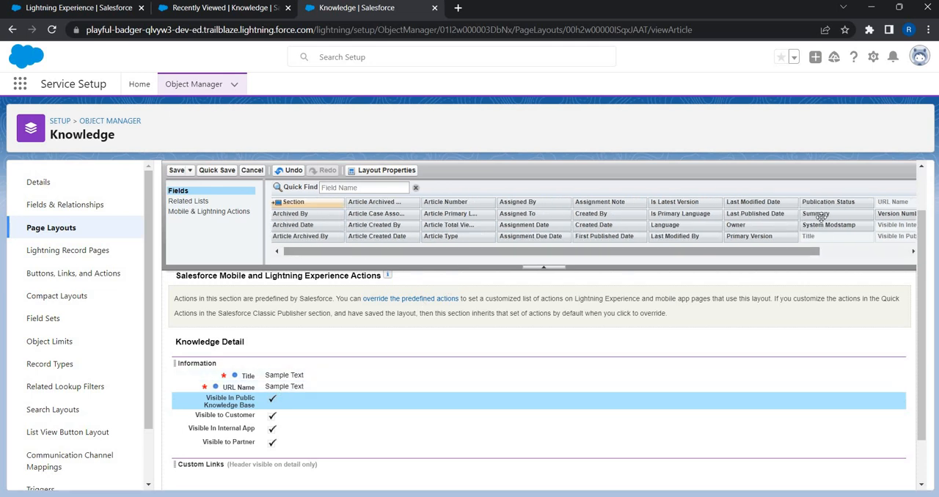
mouse_move(821, 217)
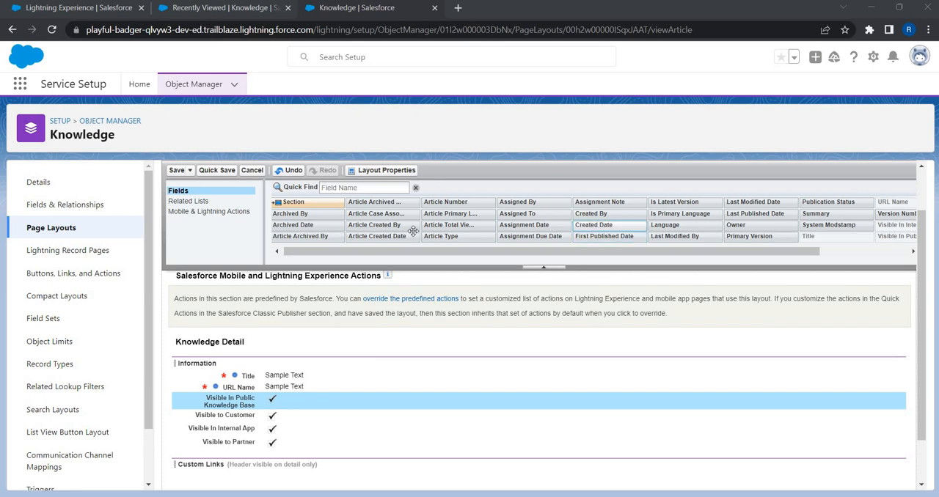
drag(412, 376, 378, 378)
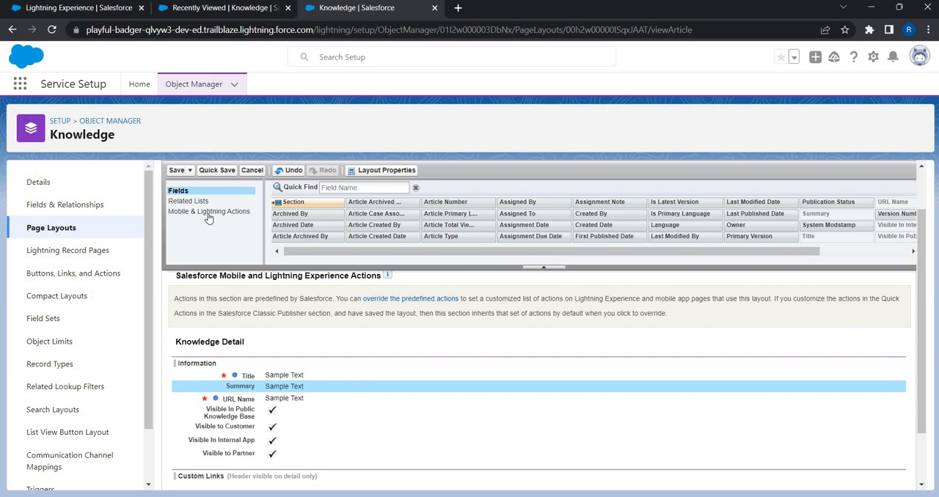
click(176, 171)
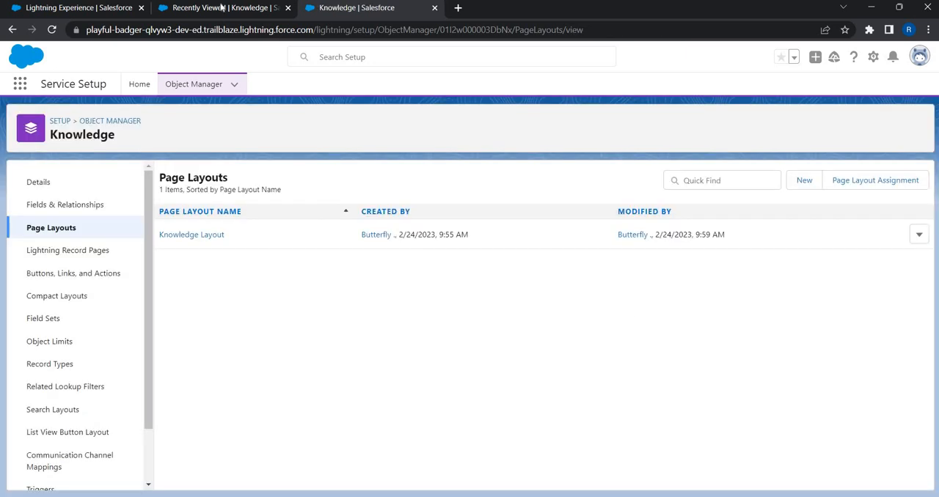
- Return to the Recently Viewed Knowledge list, reload it and open a new Knowledge article form
click(222, 7)
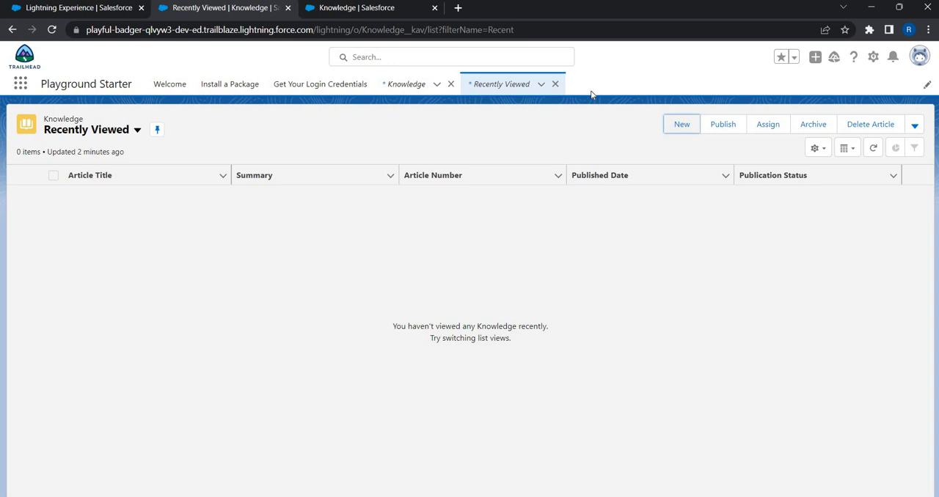
click(673, 133)
click(723, 139)
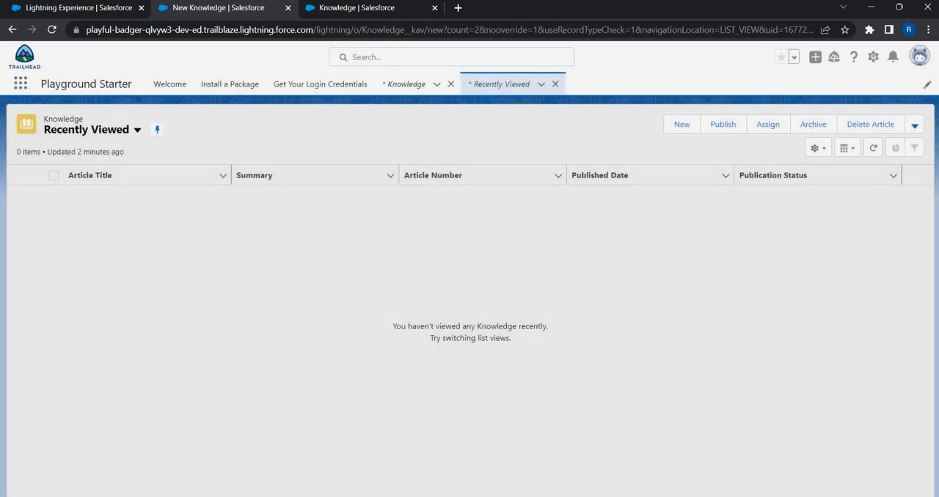
click(554, 29)
key(Return)
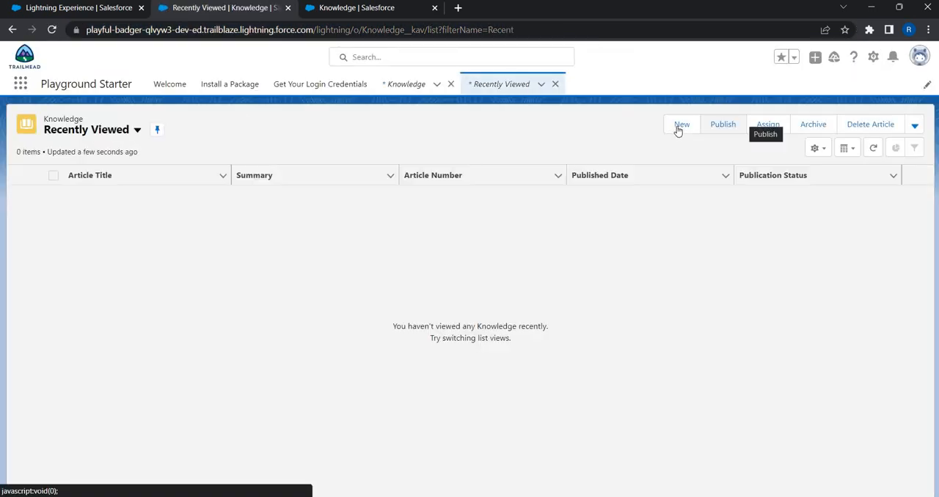
click(679, 125)
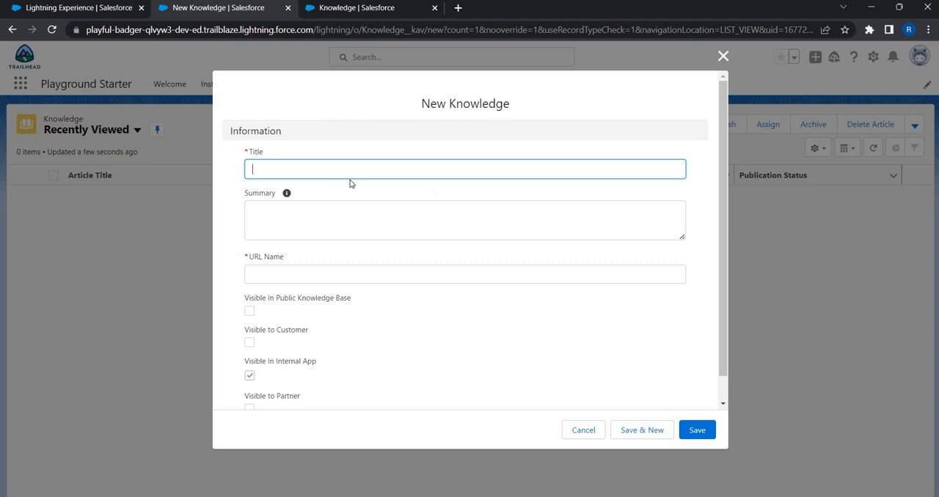
- Switch to the sample community site and open the article "How do I cancel my booking?" from the Bookings topic's articles
key(alt+Tab)
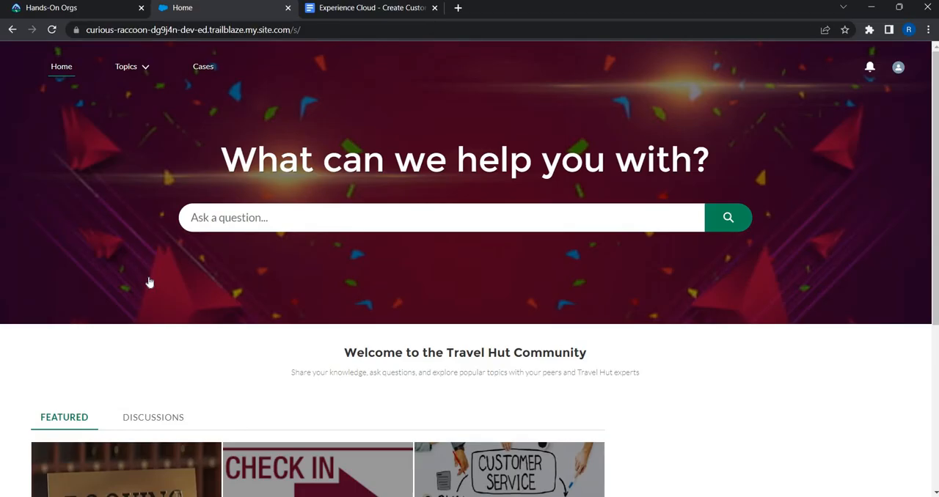
scroll(148, 276, down, 3)
click(148, 277)
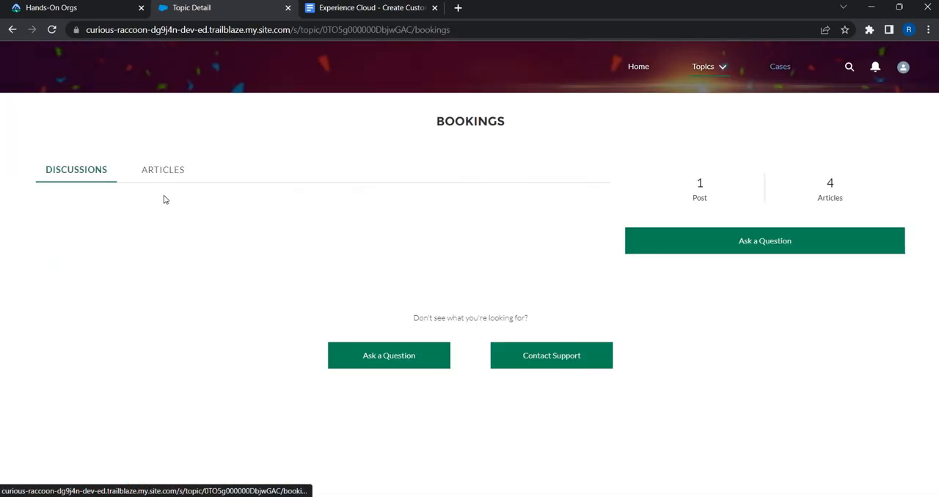
click(158, 172)
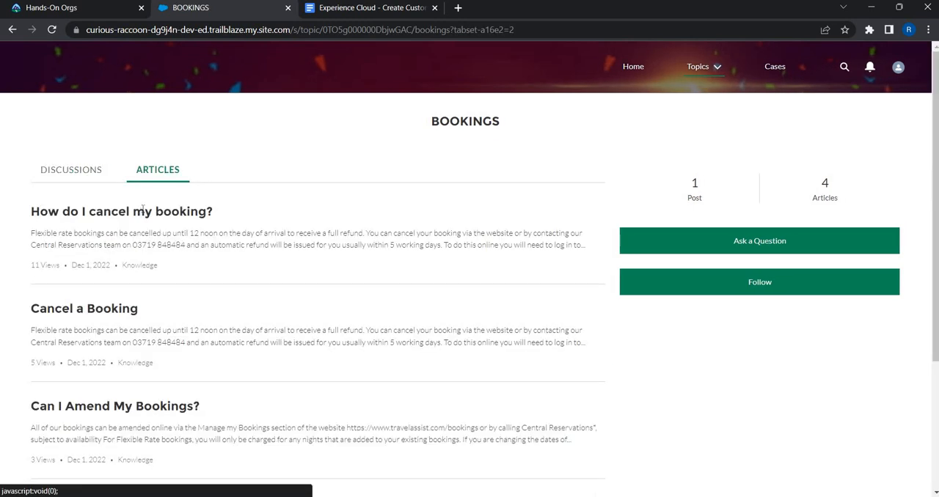
click(141, 212)
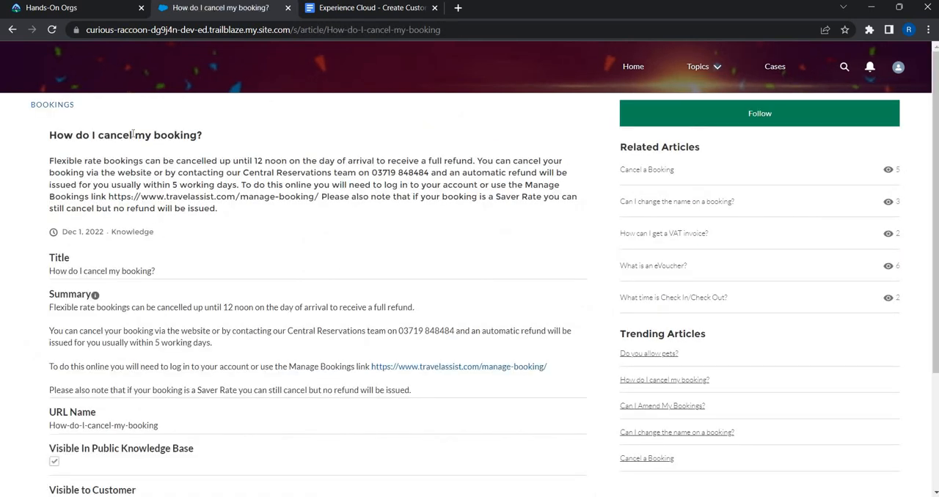
- Copy the sample article's title "How do I cancel my booking?" and its summary text into the new article's Title and Summary, removing the extra line break
triple_click(125, 135)
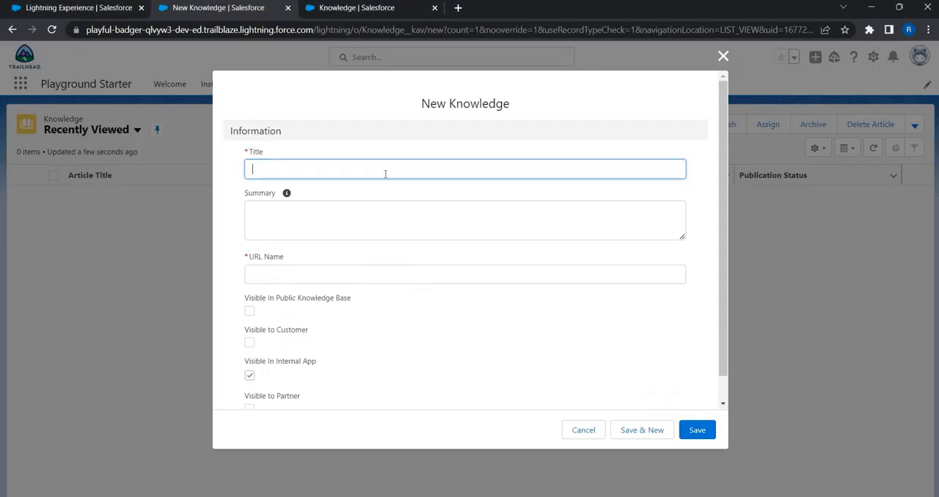
text(How do I cancel my booking?)
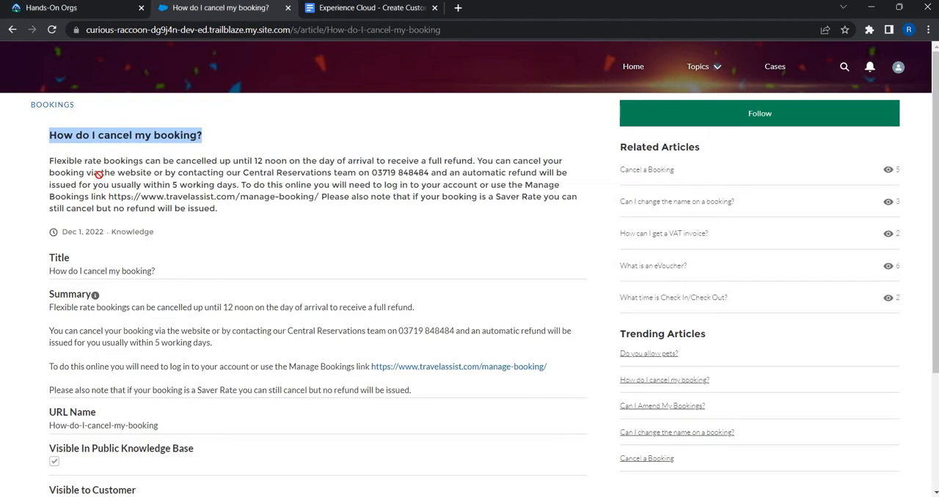
triple_click(215, 209)
key(ctrl+c)
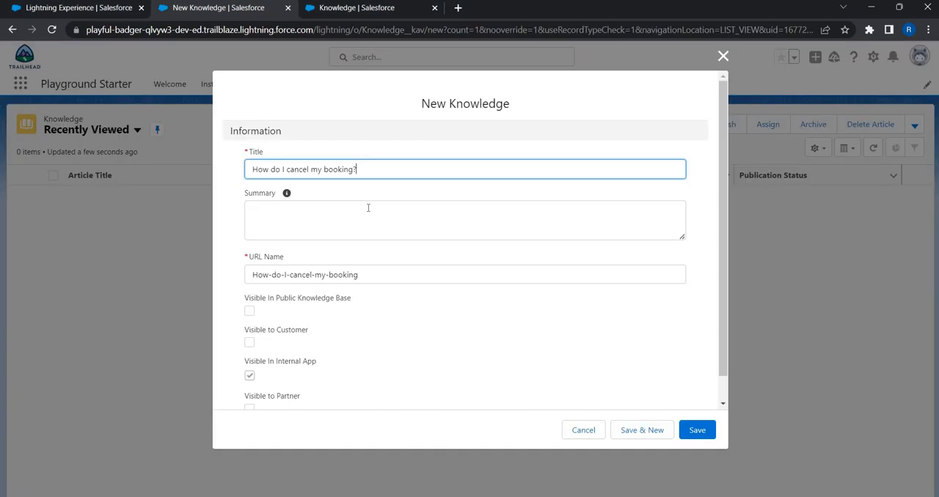
click(368, 213)
key(ctrl+v)
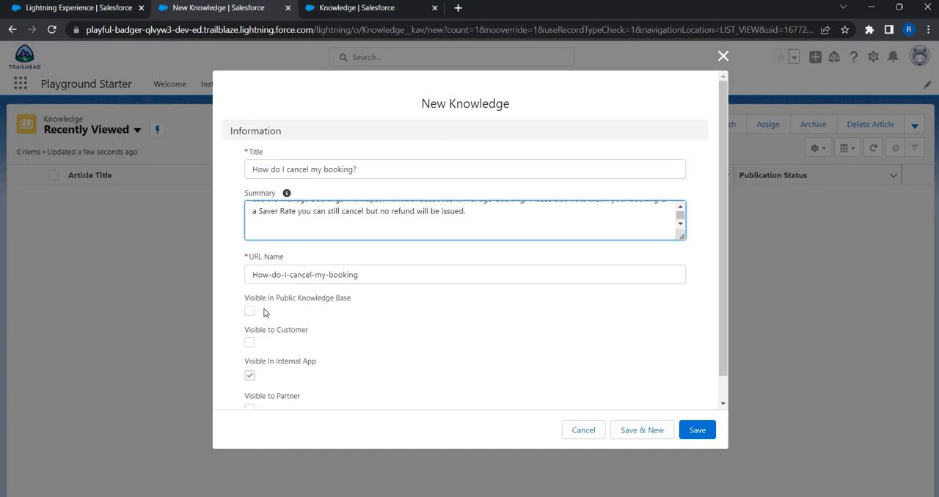
scroll(266, 313, down, 1)
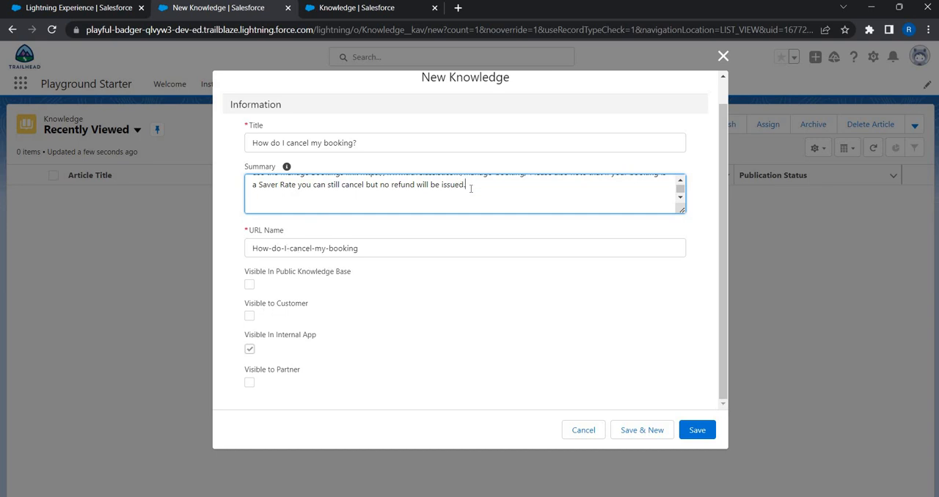
key(BackSpace)
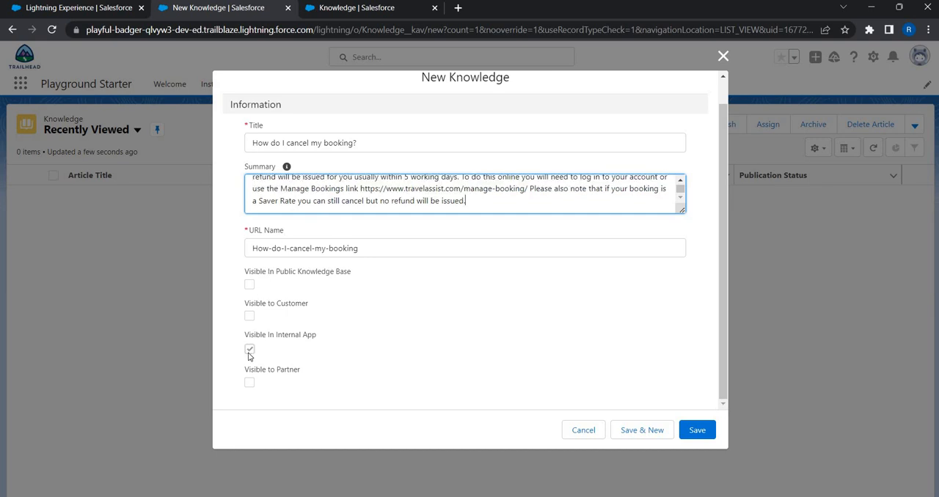
- Make the article visible to customers and in the public knowledge base, save it and dismiss the notification
click(249, 316)
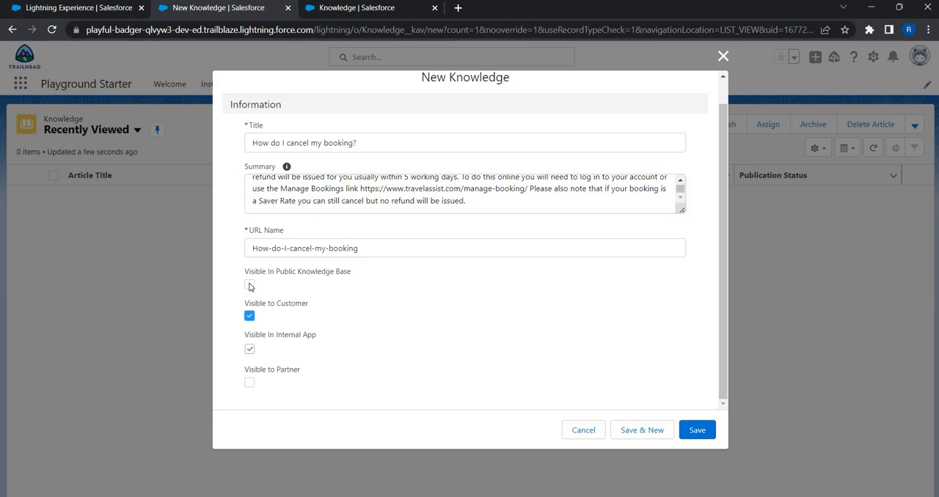
click(250, 285)
click(708, 439)
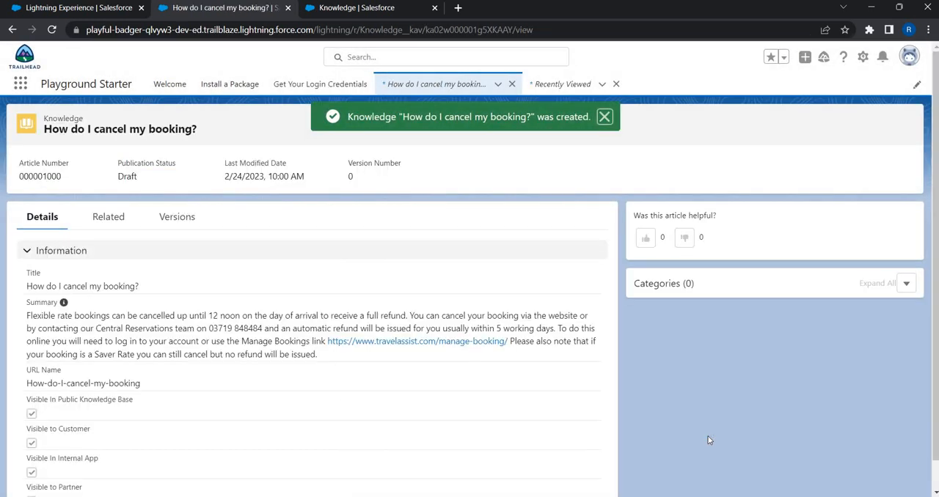
click(610, 122)
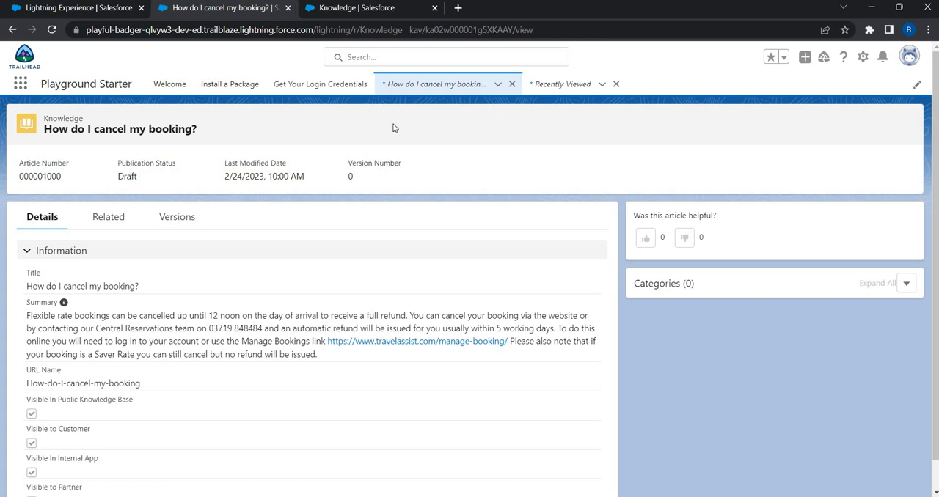
- Show the Draft Articles list view and publish the "How do I cancel my booking?" article immediately, flagged as a new version
click(410, 91)
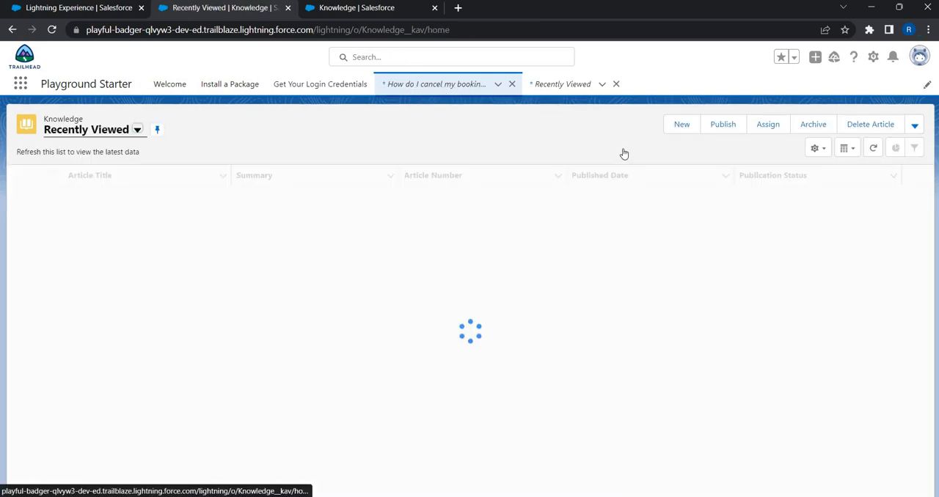
click(137, 130)
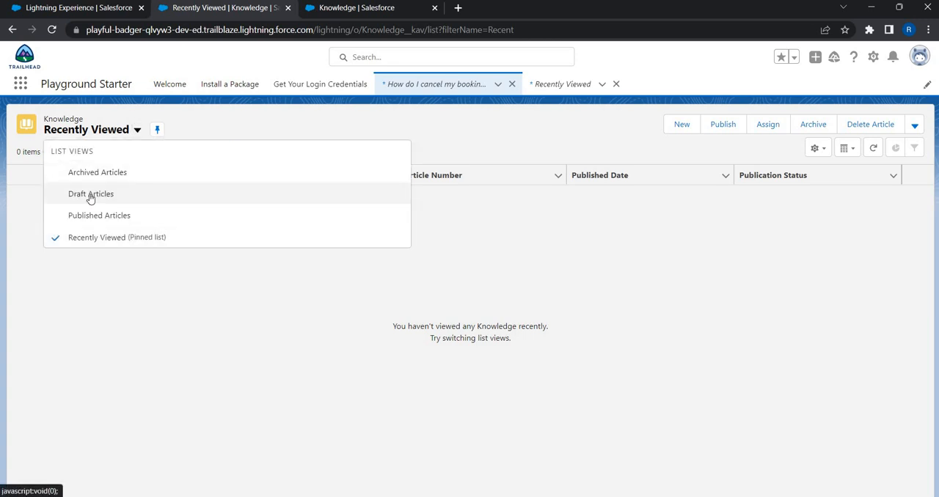
click(90, 195)
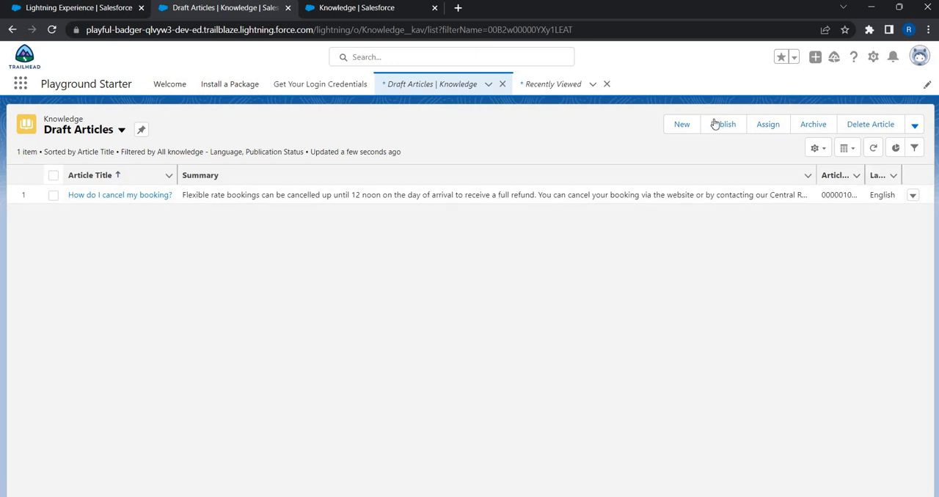
click(722, 125)
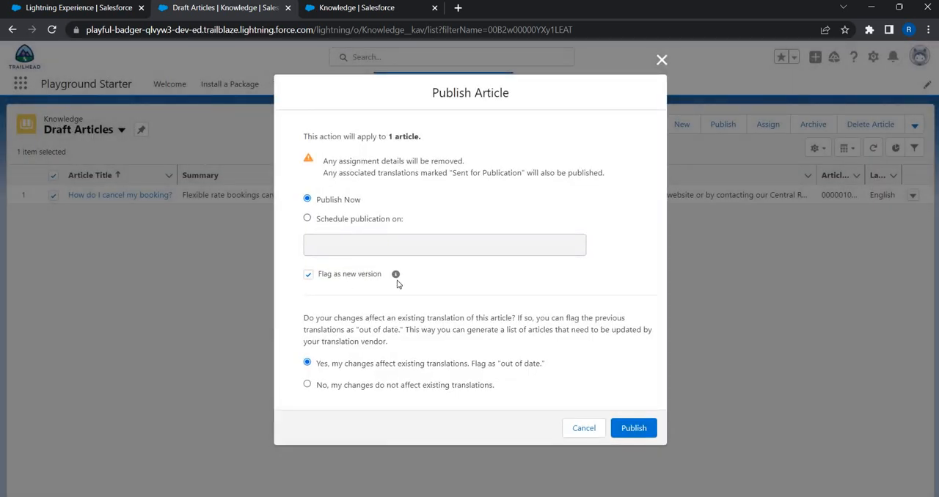
click(635, 431)
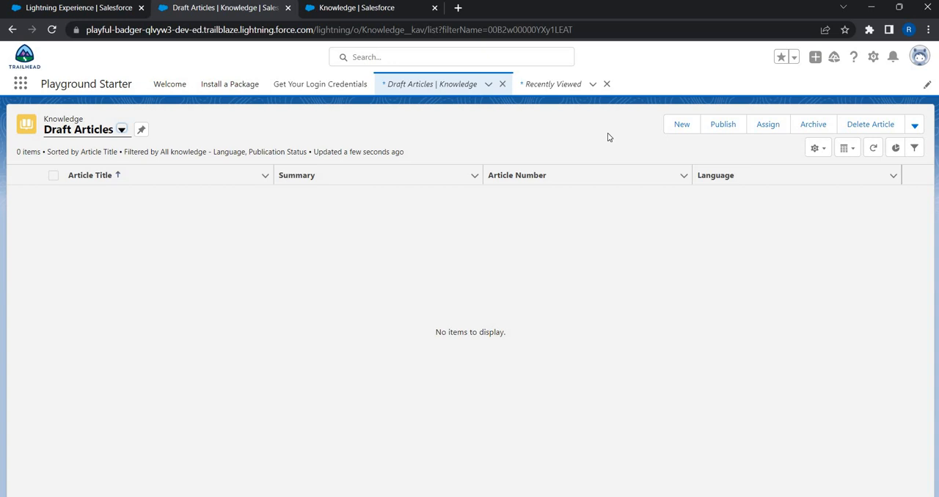
- Start a new Knowledge article, switch to the sample community site and open "Cancel a Booking" from the Bookings topic's articles
click(679, 125)
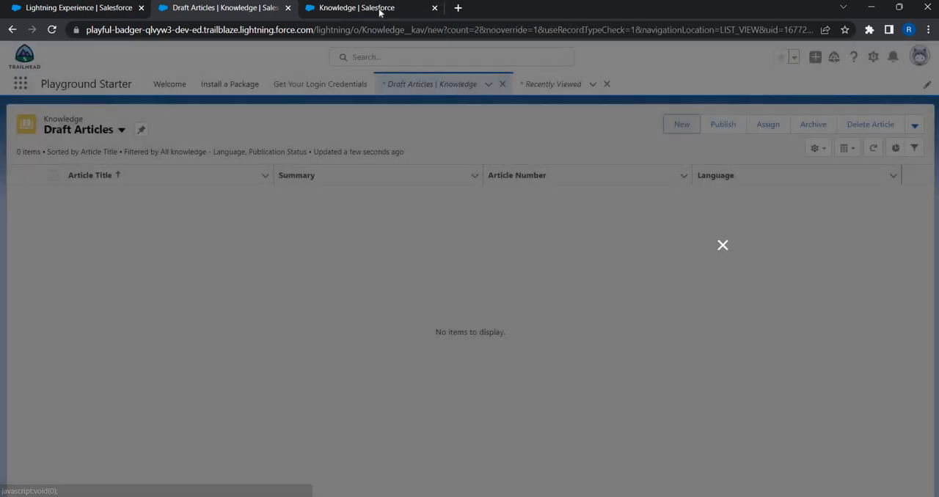
key(alt+Tab)
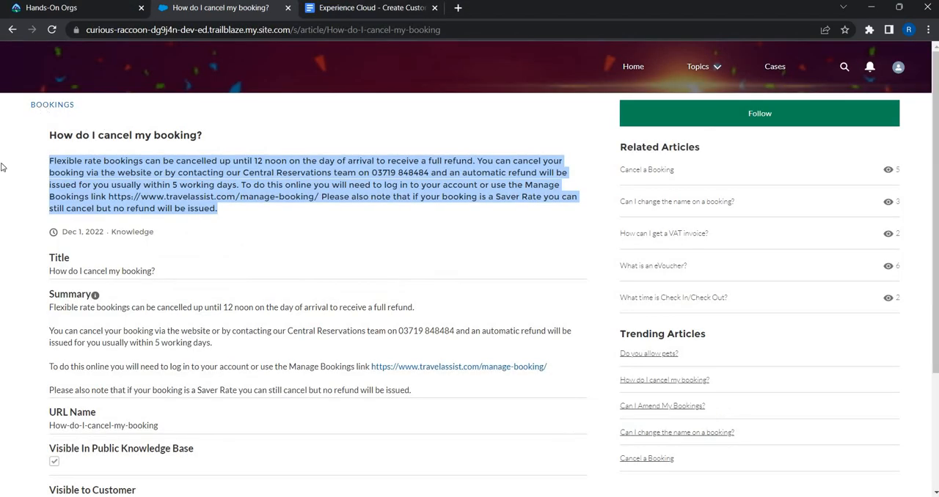
click(44, 107)
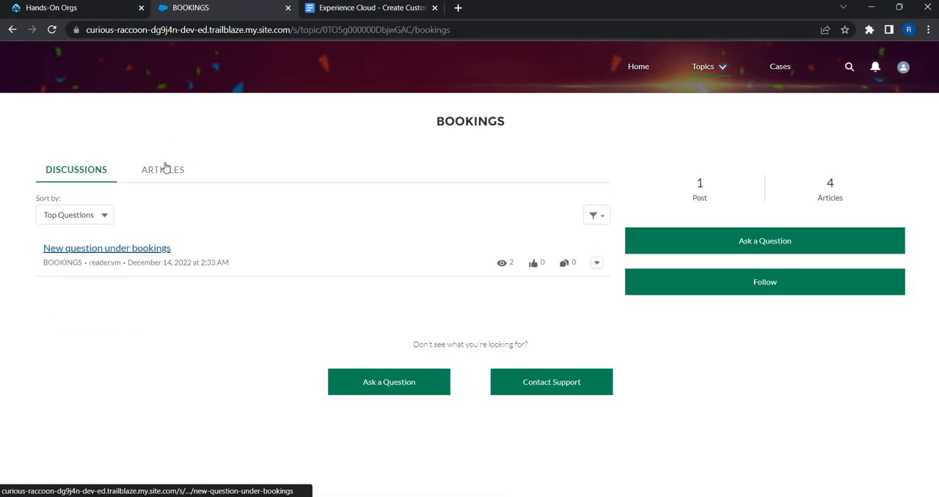
click(163, 169)
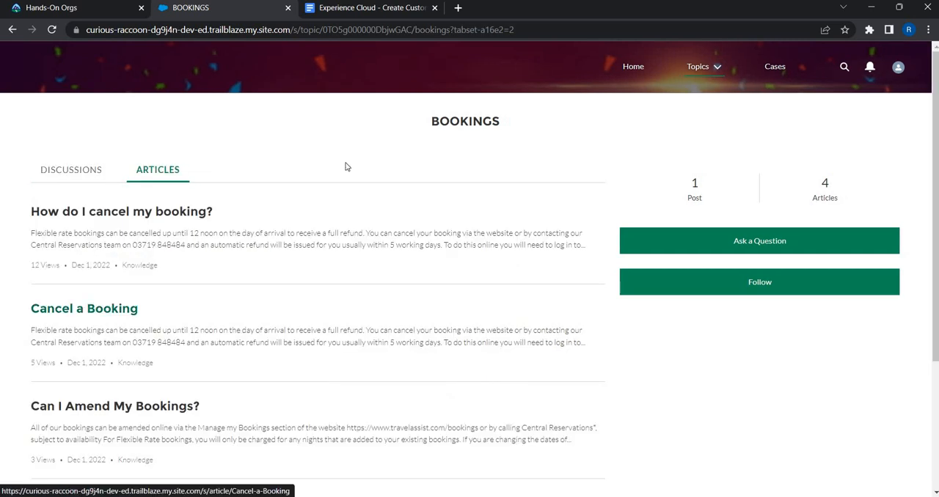
click(76, 306)
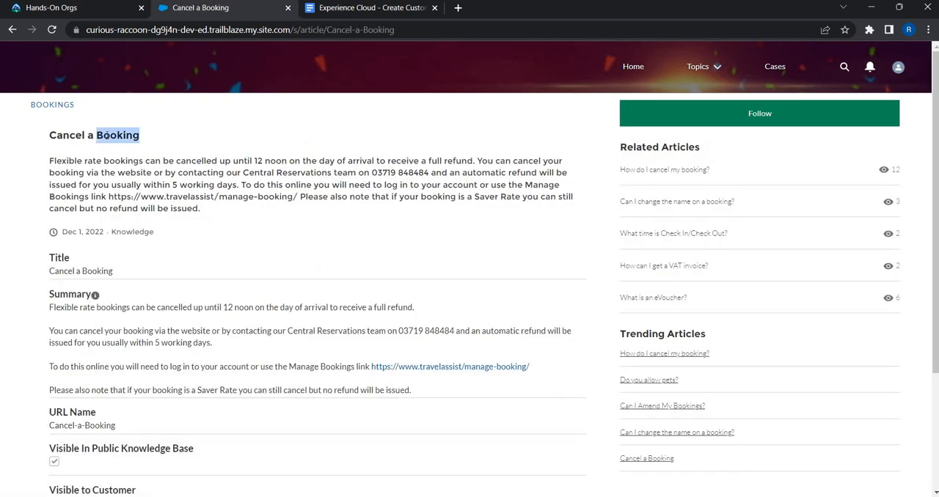
- Copy the sample article's title "Cancel a Booking" into the new Knowledge article's Title so the URL Name fills in
triple_click(106, 135)
key(ctrl+c)
key(alt+Tab)
key(ctrl+v)
key(Tab)
key(Tab)
- Copy the full multi-paragraph Summary text of the sample "Cancel a Booking" article into the new article's Summary
key(alt+Tab)
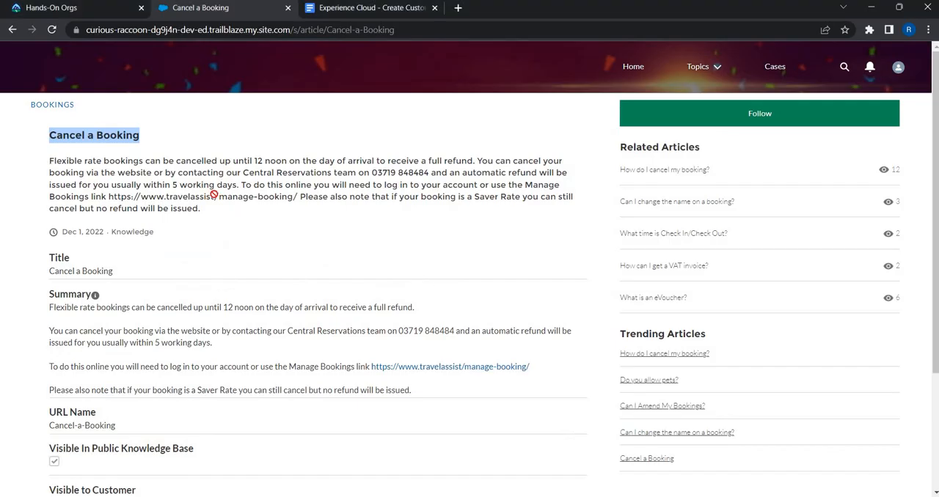
triple_click(179, 207)
key(alt+Tab)
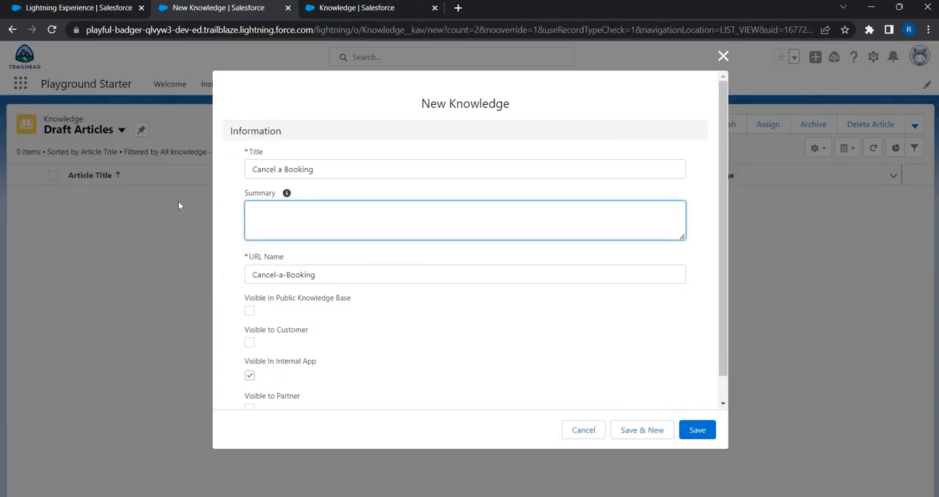
key(alt+Tab)
drag(66, 308, 51, 303)
drag(245, 351, 431, 393)
key(ctrl+c)
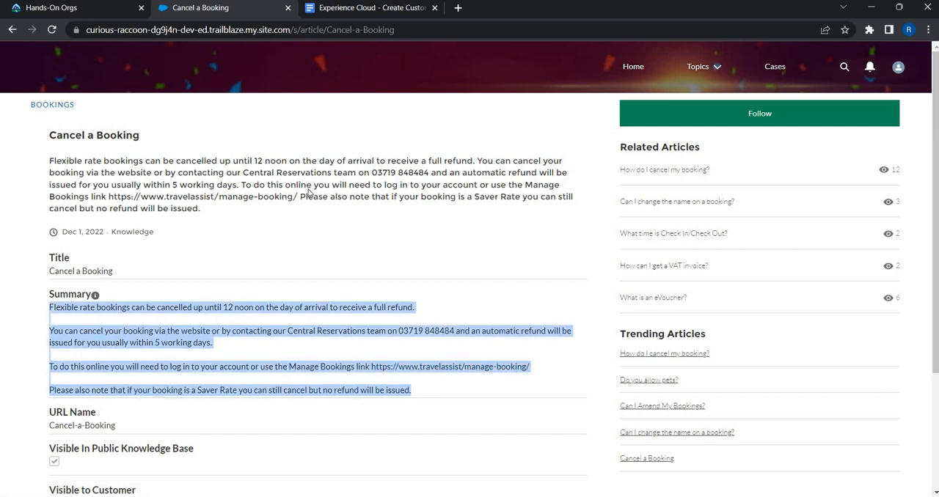
key(alt+Tab)
key(ctrl+v)
key(alt+Tab)
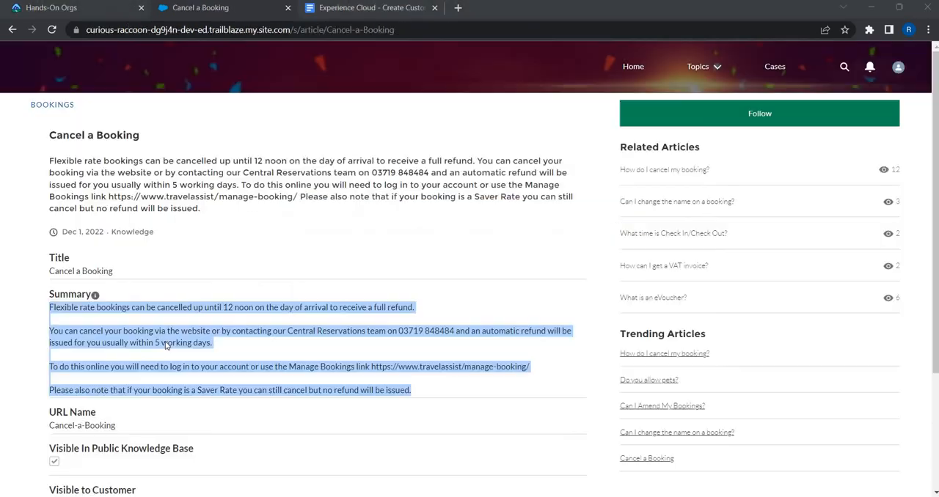
- Make the "Cancel a Booking" article visible in the public knowledge base and to customers, and save it
scroll(242, 300, down, 2)
key(alt+Tab)
click(250, 311)
click(249, 342)
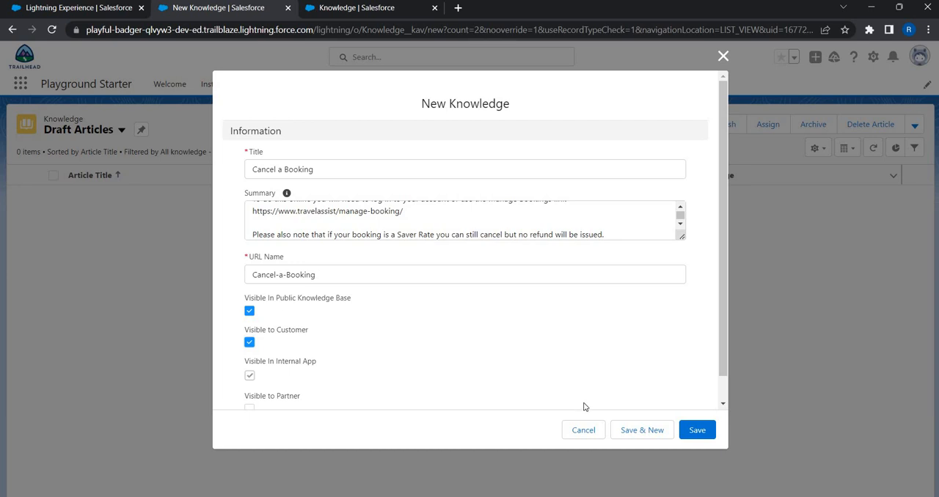
scroll(704, 440, down, 1)
click(697, 433)
click(697, 432)
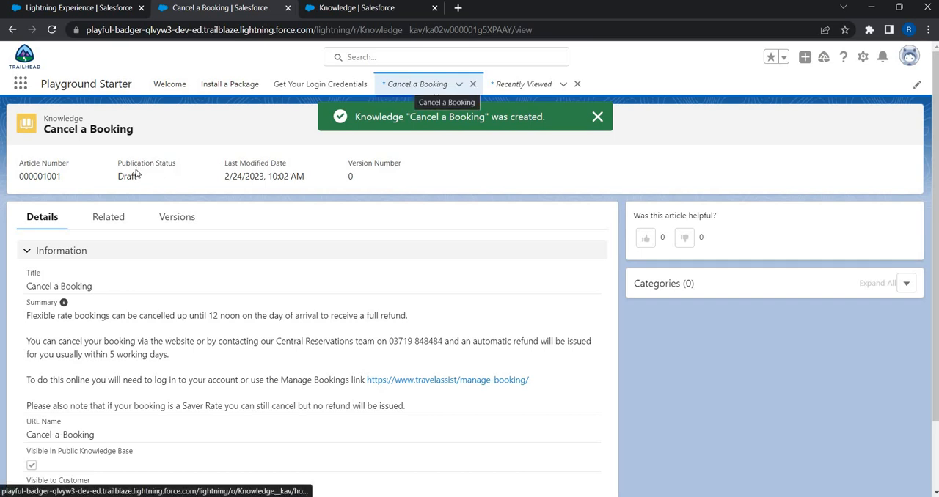
- Start another new Knowledge article and open the sample site's "Do you allow pets?" article from the Check In / Check Out Policies topic
click(431, 85)
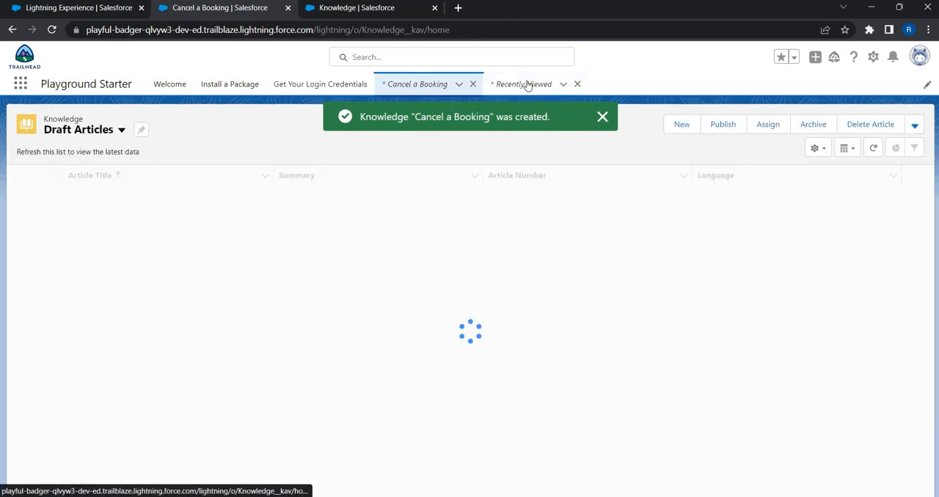
click(682, 125)
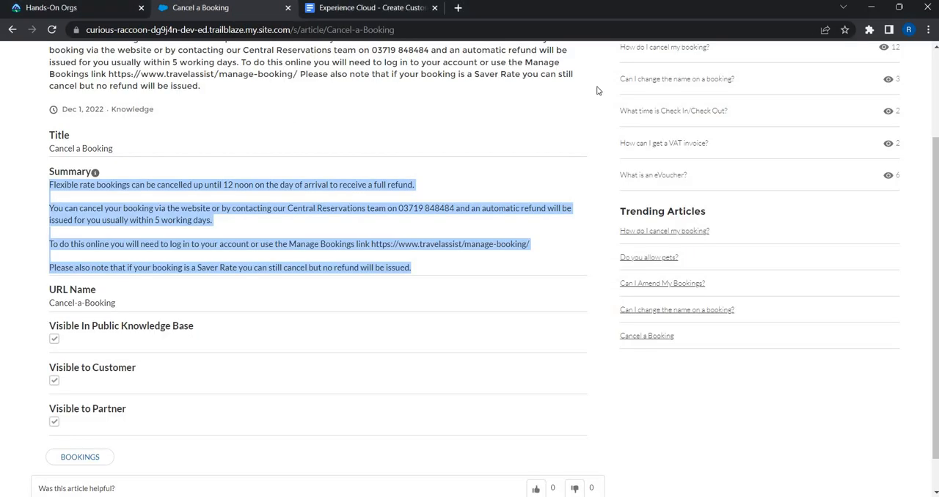
scroll(448, 103, up, 2)
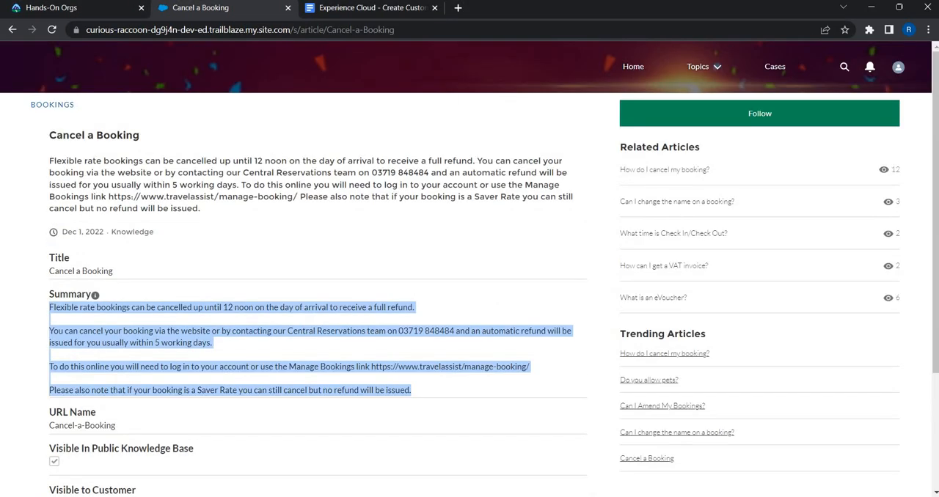
click(633, 66)
scroll(289, 265, down, 4)
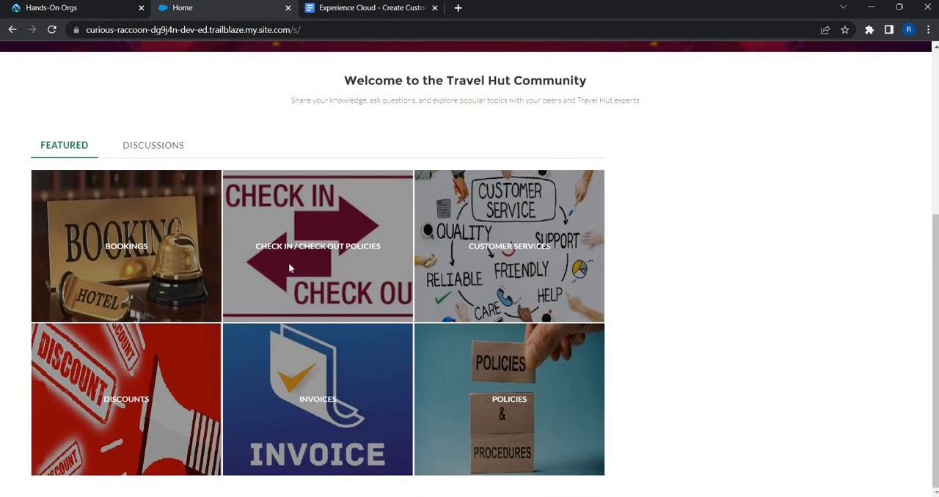
click(217, 180)
click(165, 175)
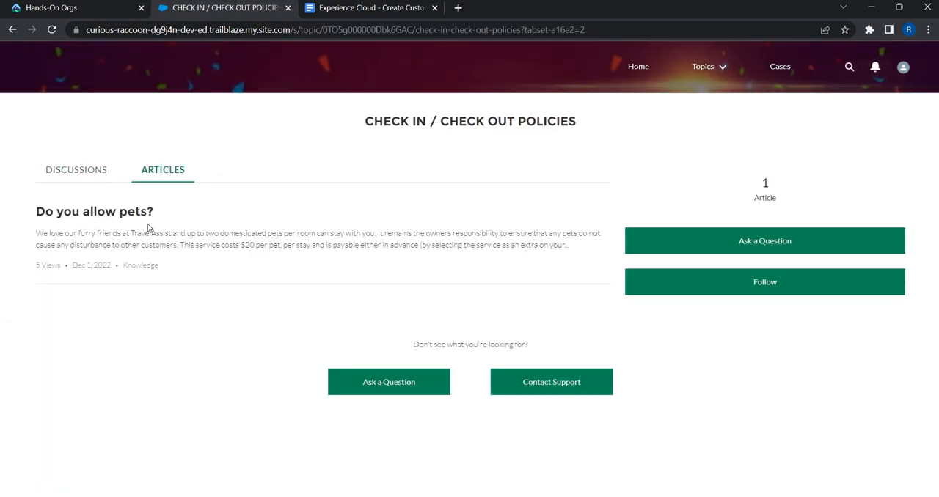
click(108, 209)
- Copy the sample article's title "Do you allow pets?" and its full Summary text into the new article's Title and Summary
triple_click(103, 138)
key(alt+Tab)
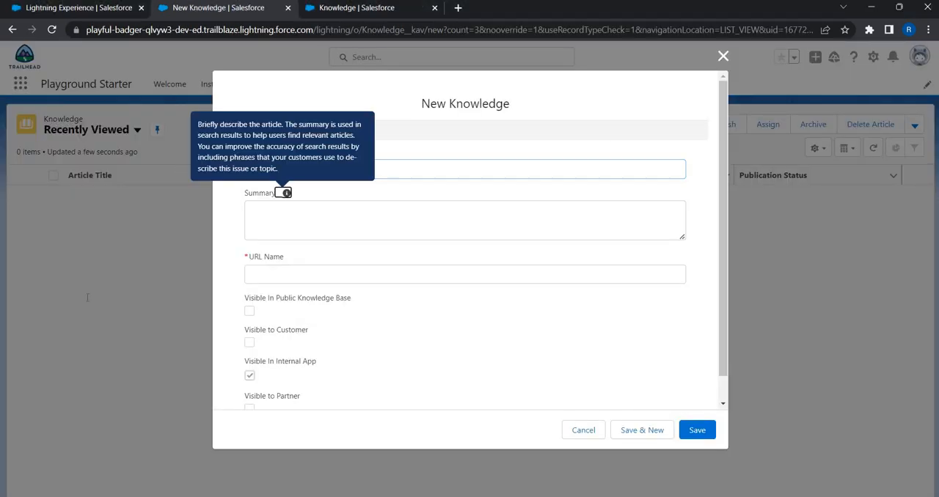
key(Tab)
key(alt+Tab)
click(86, 298)
drag(50, 307, 151, 383)
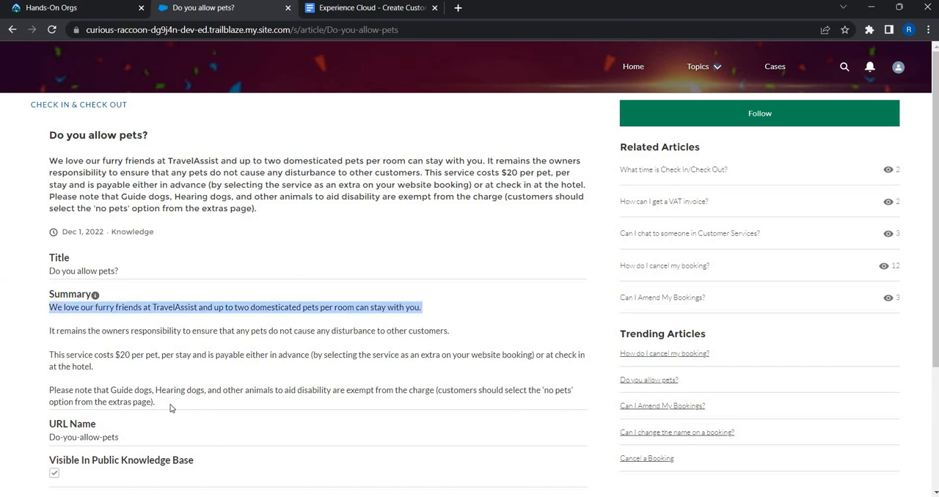
shift+click(170, 408)
key(alt+Tab)
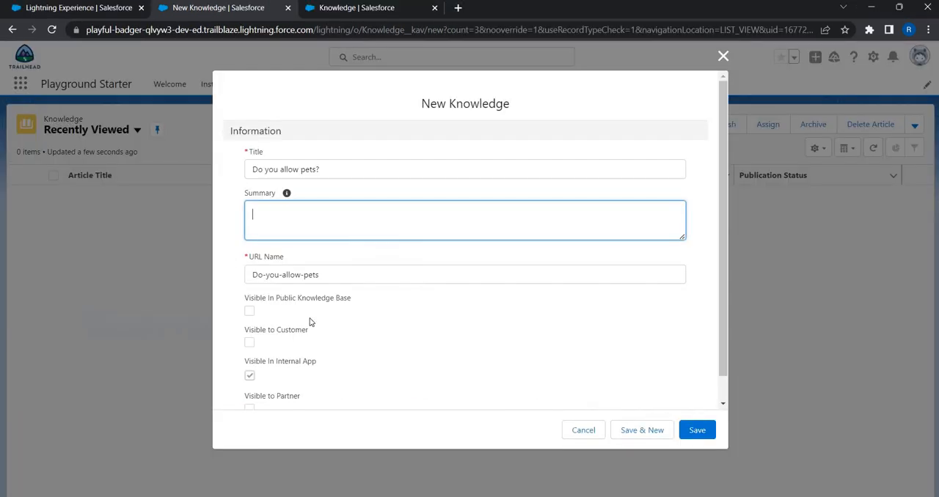
key(ctrl+v)
- Make the "Do you allow pets?" article visible in the public knowledge base and to customers, and save it
click(247, 313)
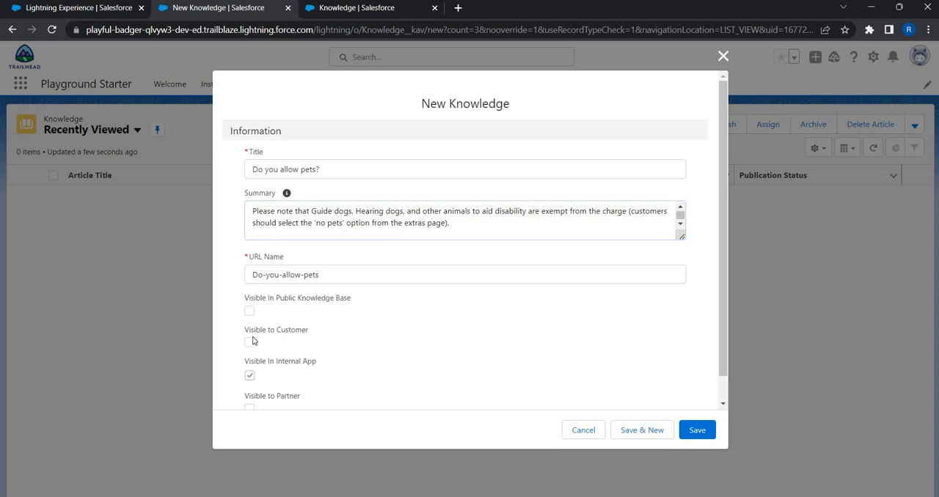
key(Tab)
key(space)
click(697, 430)
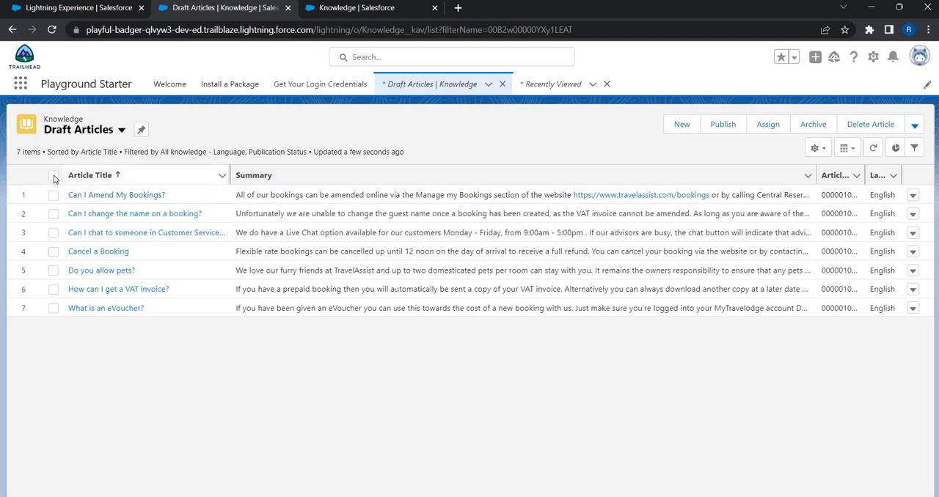
- Publish all seven draft articles immediately, flagged as new versions, and show the Published Articles list view
click(53, 176)
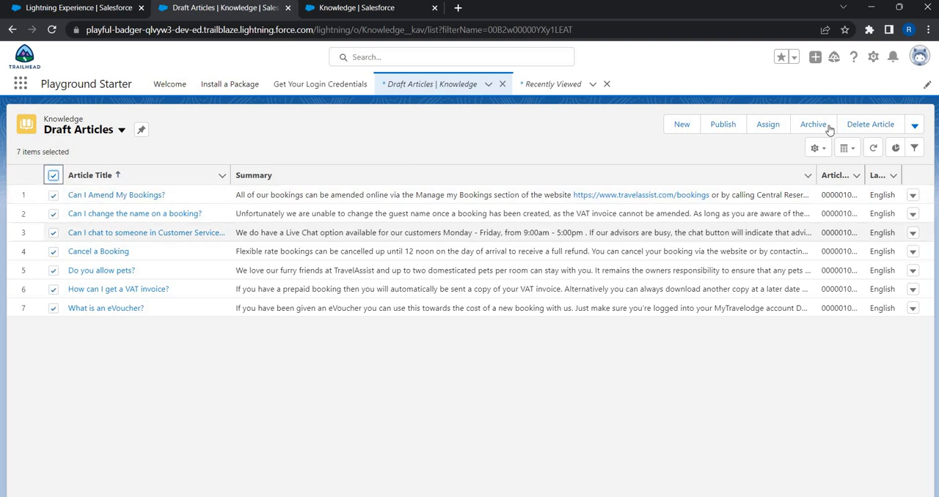
click(722, 124)
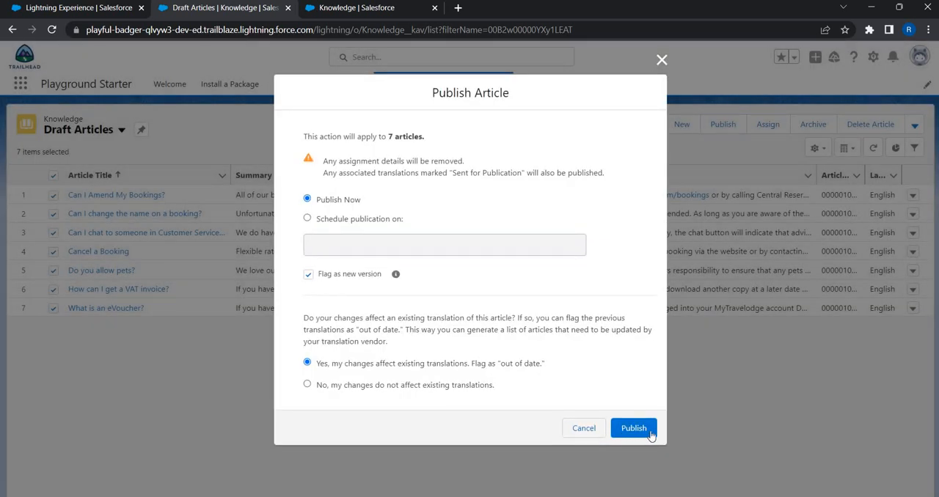
click(650, 434)
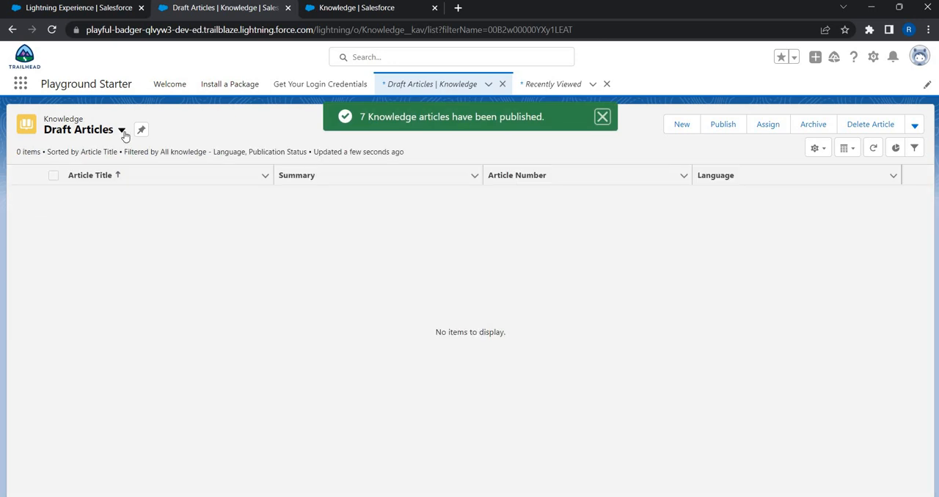
click(122, 132)
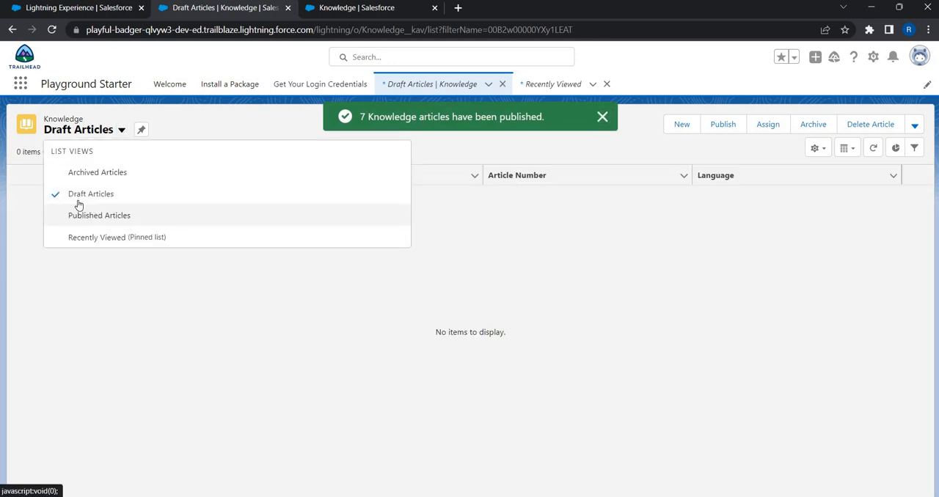
click(81, 215)
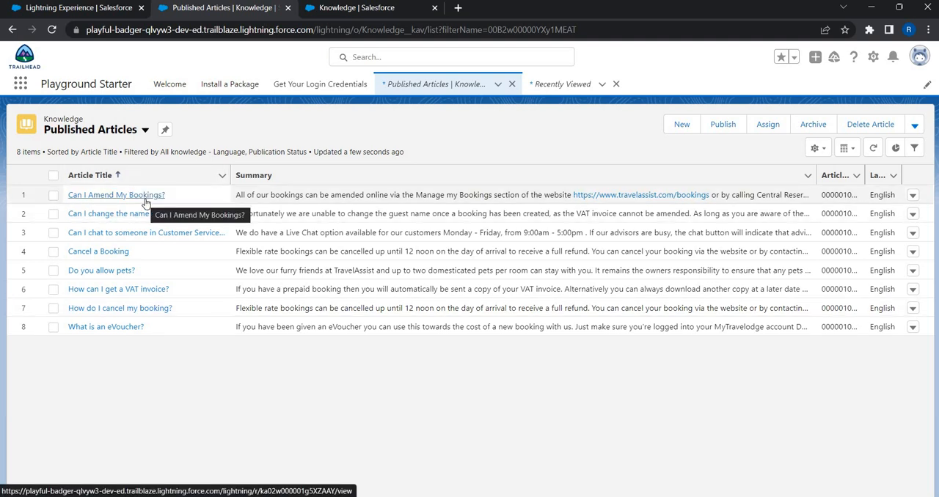
- Return to the Service Setup home, search the setup for "data" and open Data Category Setup
click(344, 8)
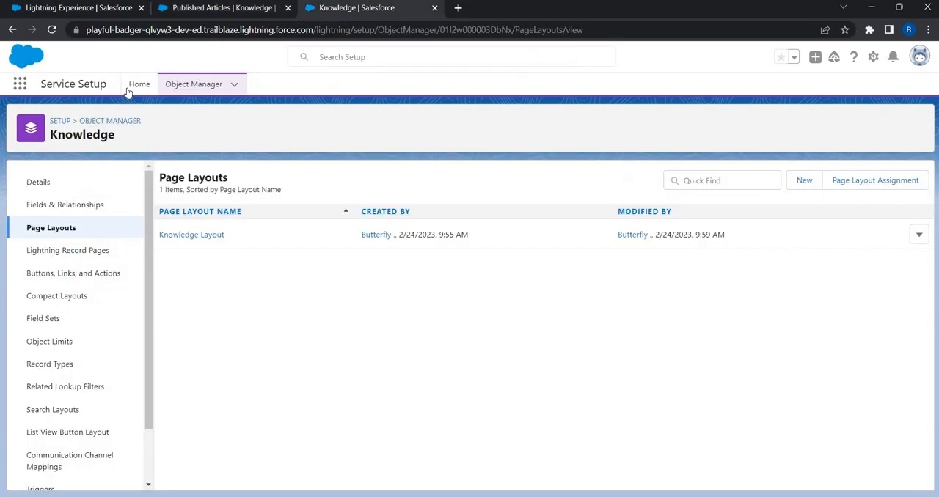
click(130, 87)
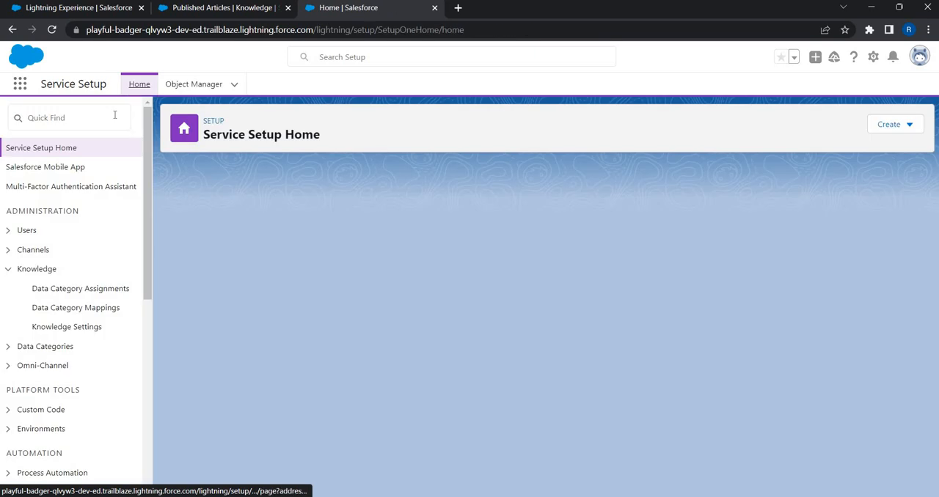
text(data)
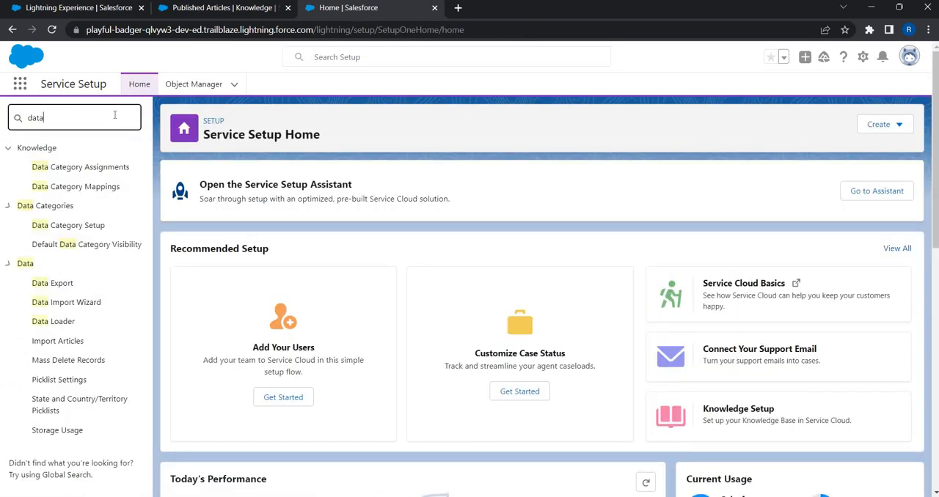
click(80, 226)
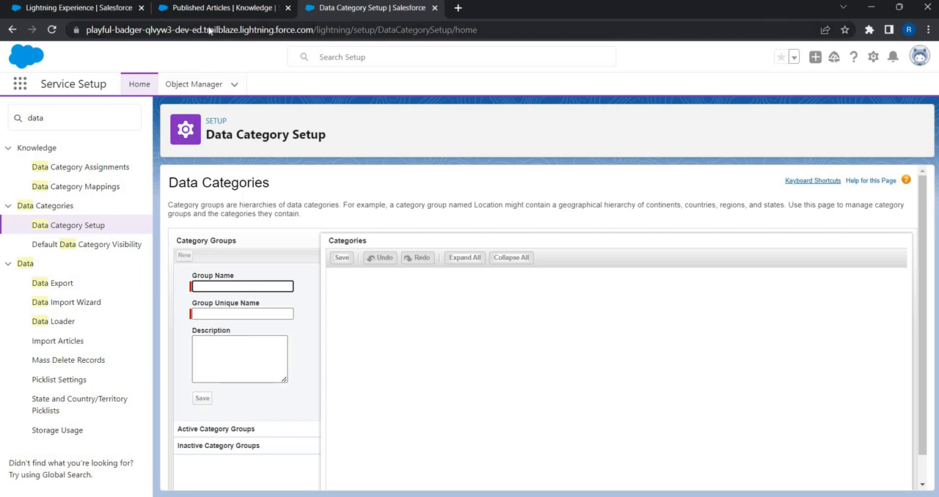
- Examine the featured topics on the sample community's home page and the data category group table in the Experience Cloud document
key(alt+Tab)
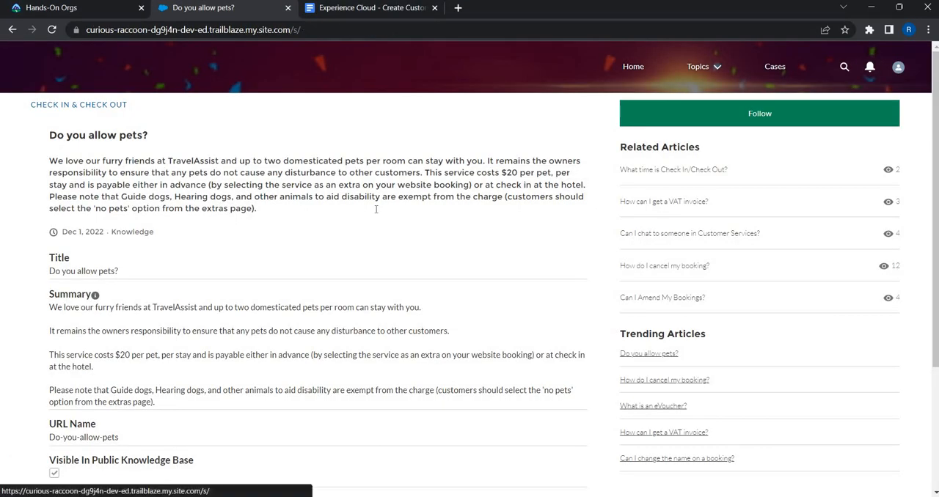
scroll(377, 213, down, 5)
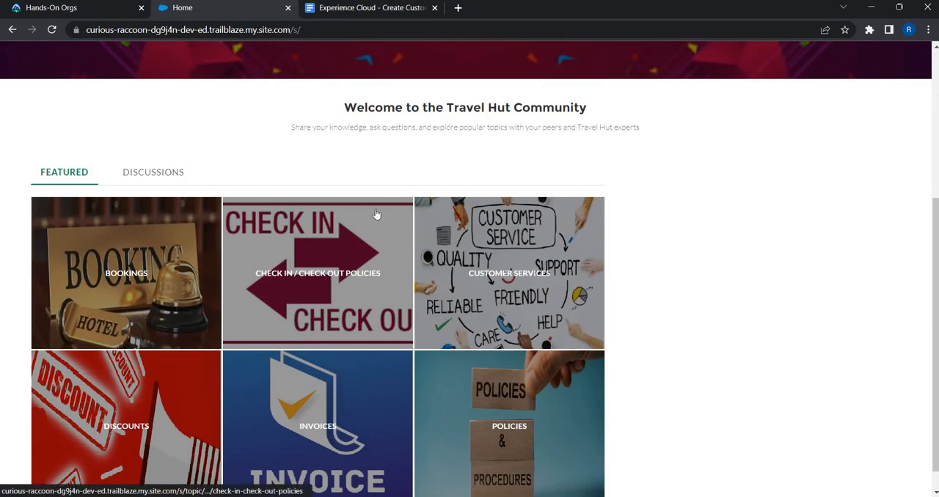
scroll(388, 310, down, 1)
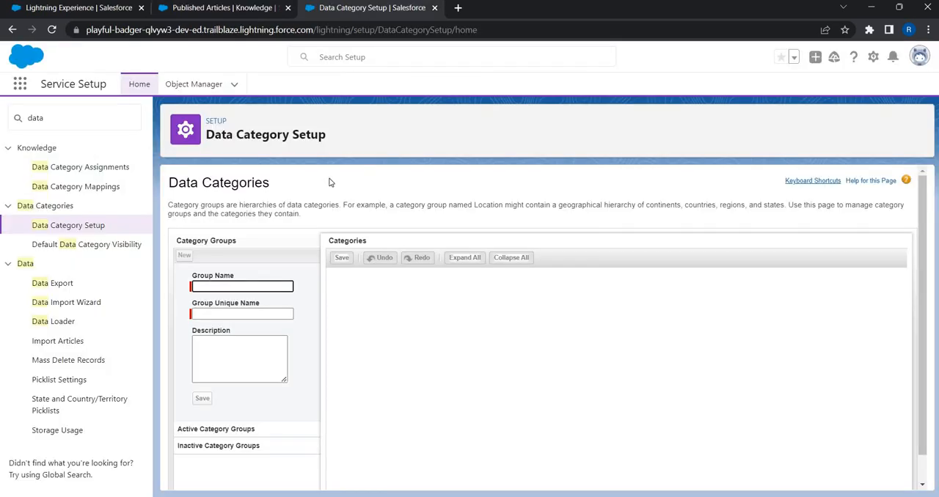
key(alt+Tab)
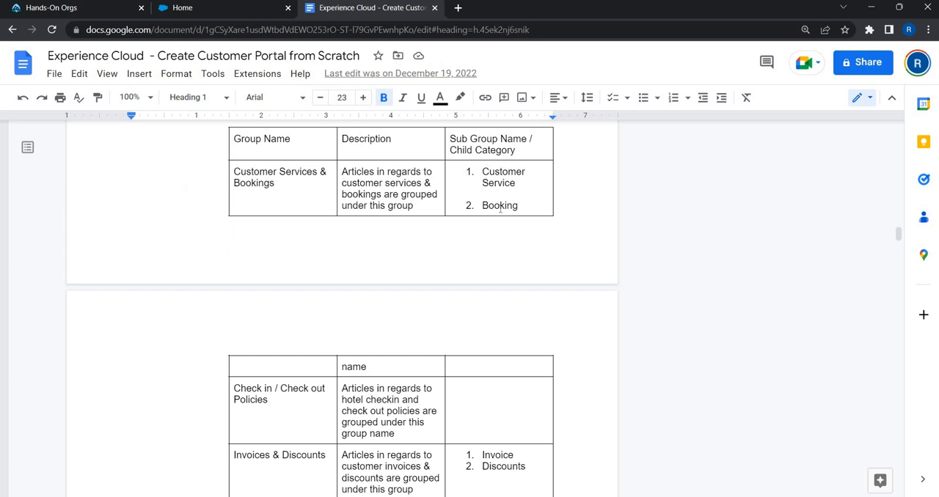
scroll(253, 330, down, 1)
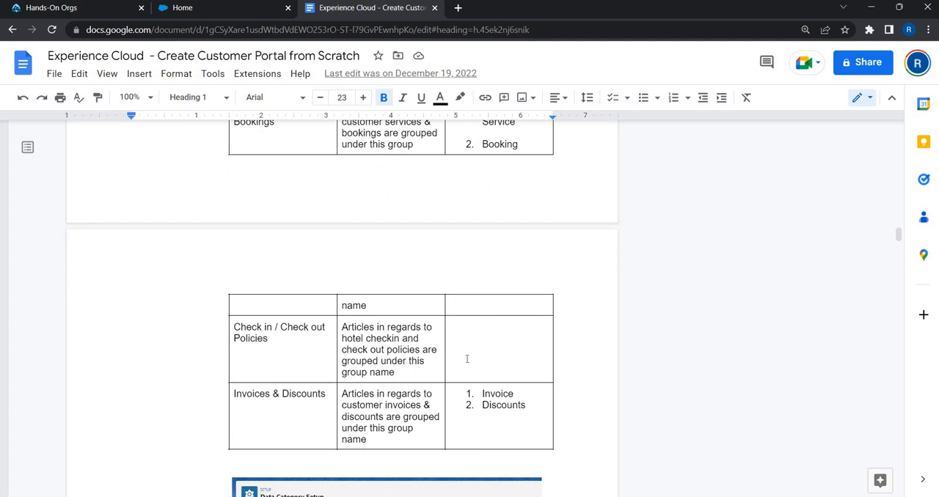
- Copy the group name "Customer Services & Bookings" from the document's table into the new data category group and let its unique name fill in
scroll(467, 358, up, 1)
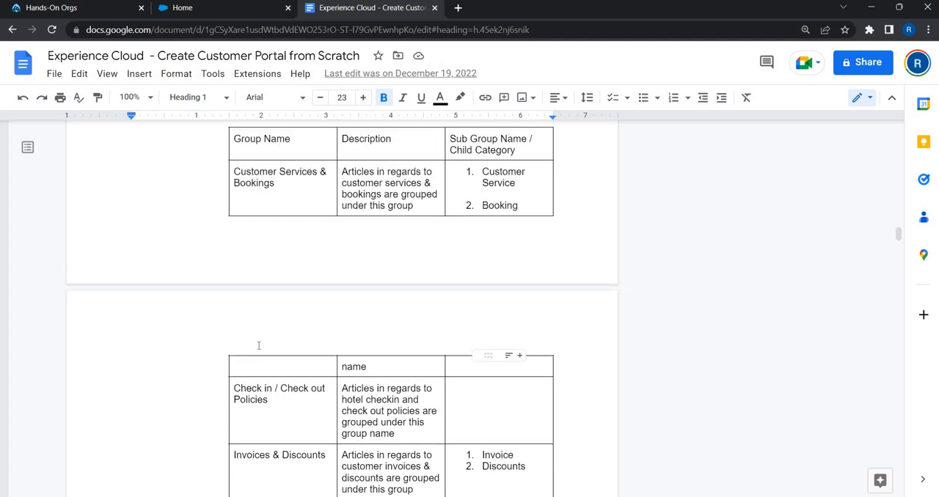
scroll(258, 346, down, 2)
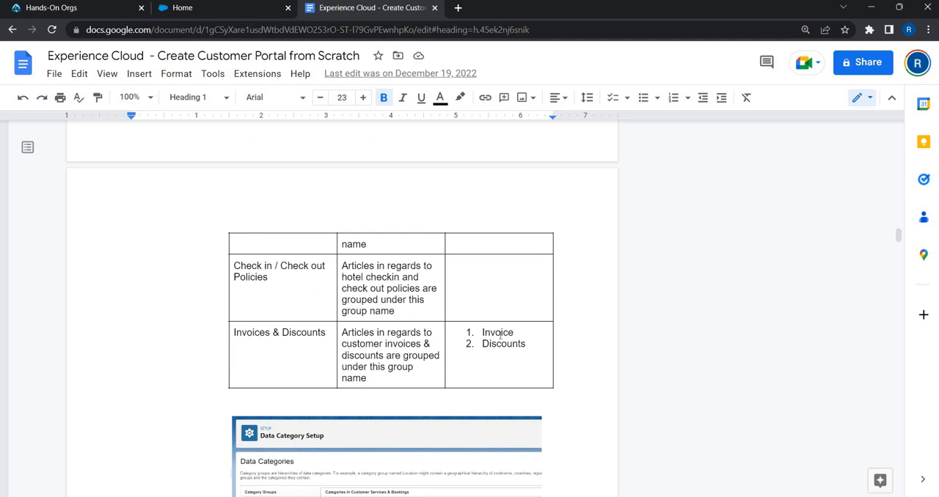
scroll(424, 299, up, 3)
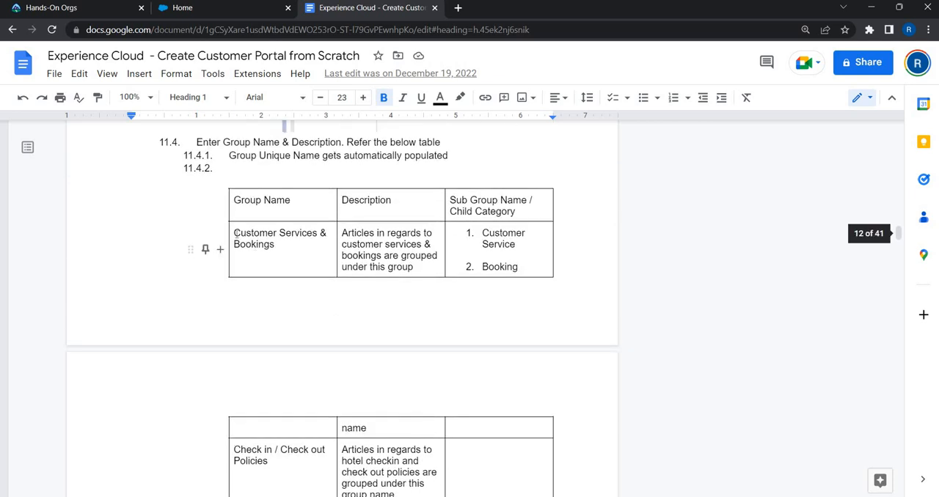
drag(337, 255, 234, 233)
key(ctrl+c)
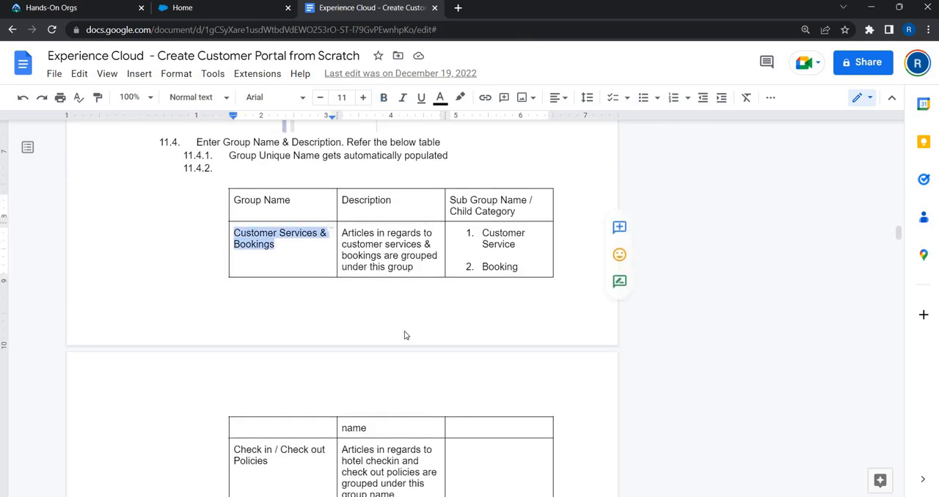
key(alt+Tab)
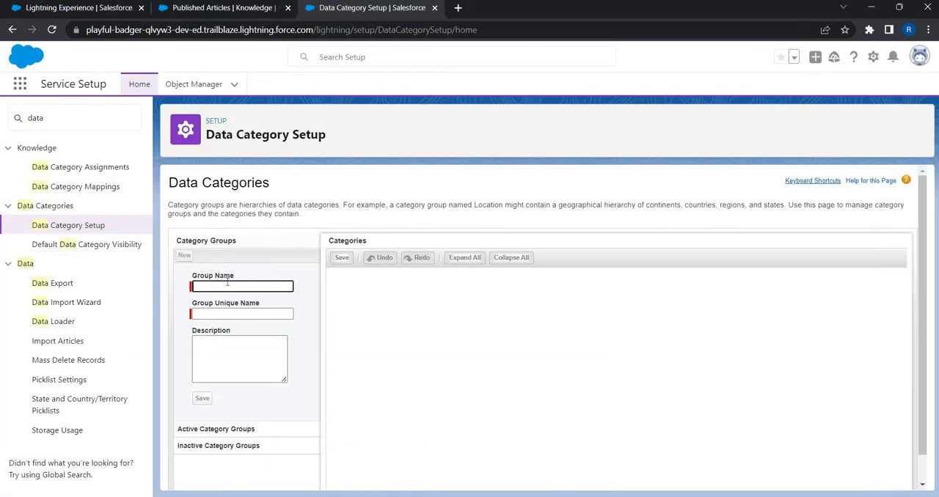
key(ctrl+v)
key(Tab)
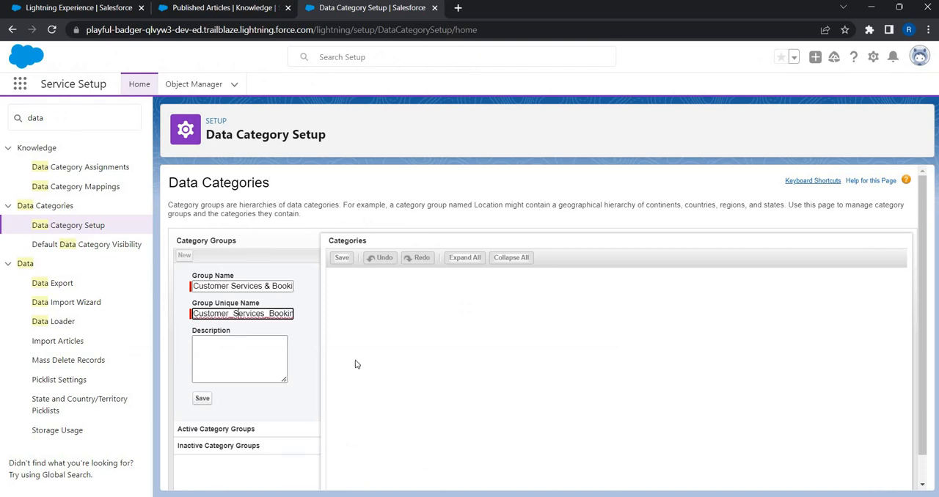
- Set the group's description to "Articles in regards to customer services & bookings are grouped under this group name" and save the group
key(alt+Tab)
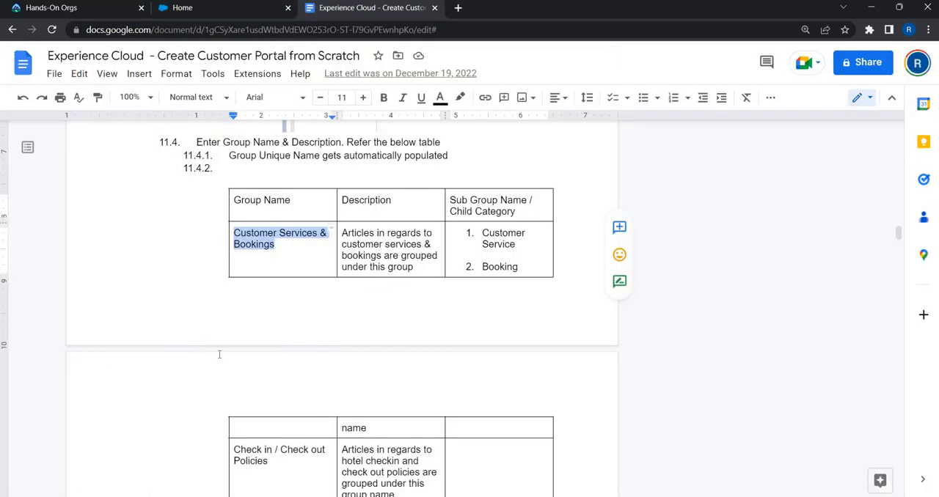
key(alt+Tab)
key(alt+Tab)
drag(342, 233, 388, 376)
key(ctrl+c)
key(alt+Tab)
click(241, 361)
key(ctrl+v)
key(alt+Tab)
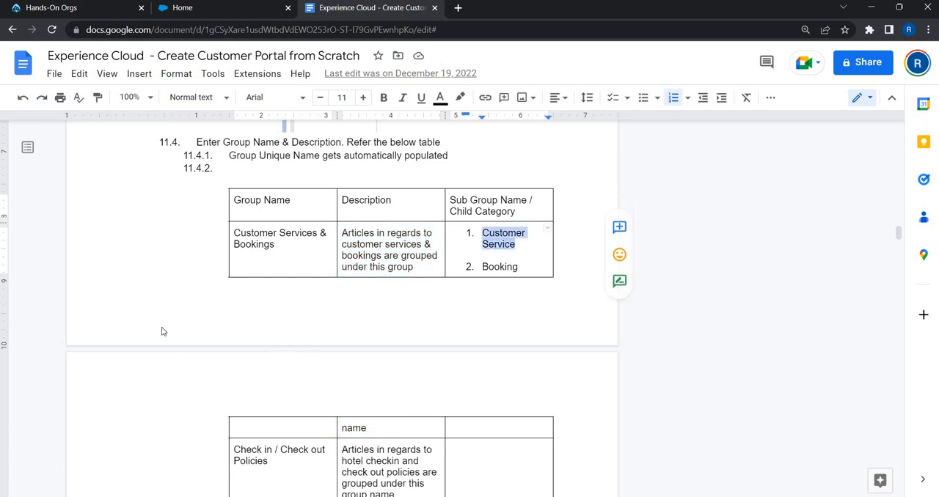
key(alt+Tab)
scroll(201, 370, down, 1)
click(202, 370)
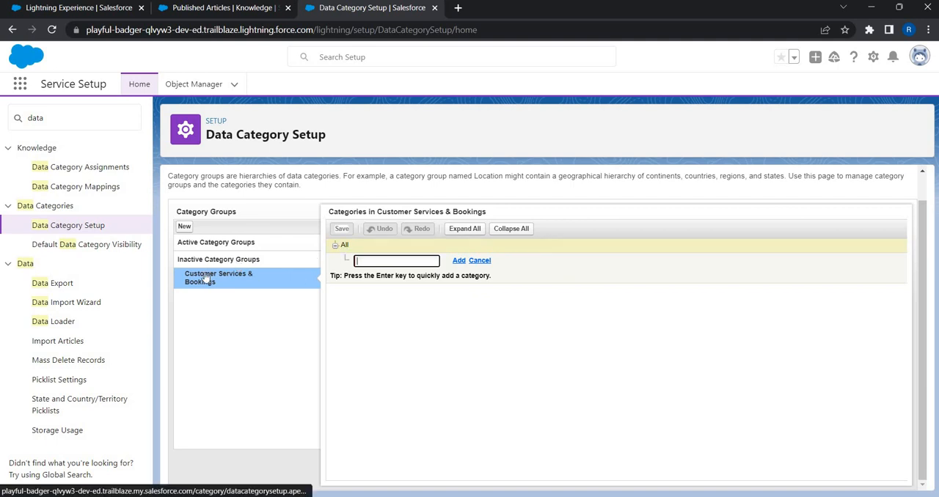
- Add the child categories Customer Service and Booking under All in the Customer Services & Bookings group and save the hierarchy
click(381, 263)
text(Customer Service)
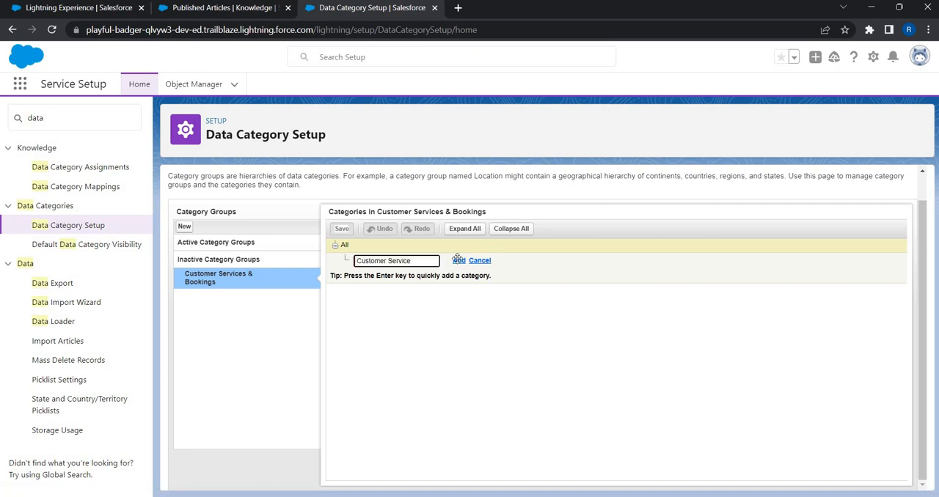
click(458, 260)
key(alt+Tab)
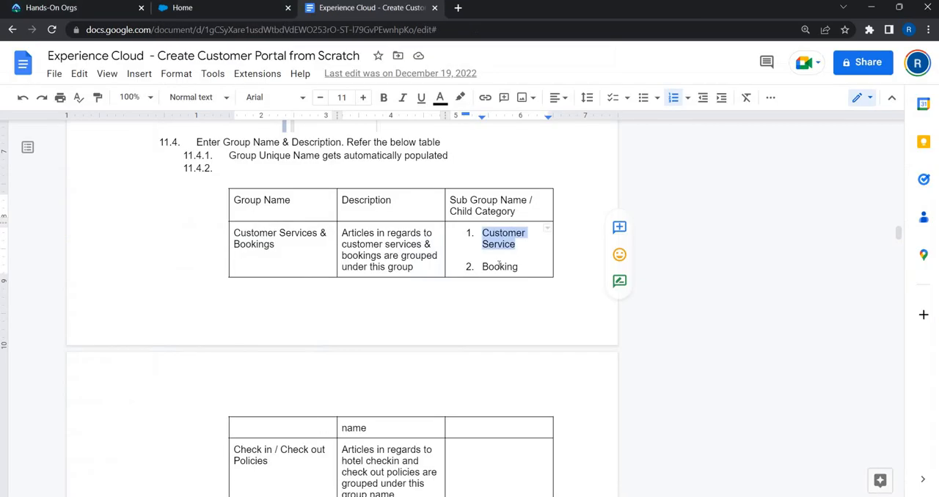
double_click(499, 267)
key(ctrl+c)
key(alt+Tab)
key(ctrl+v)
click(458, 275)
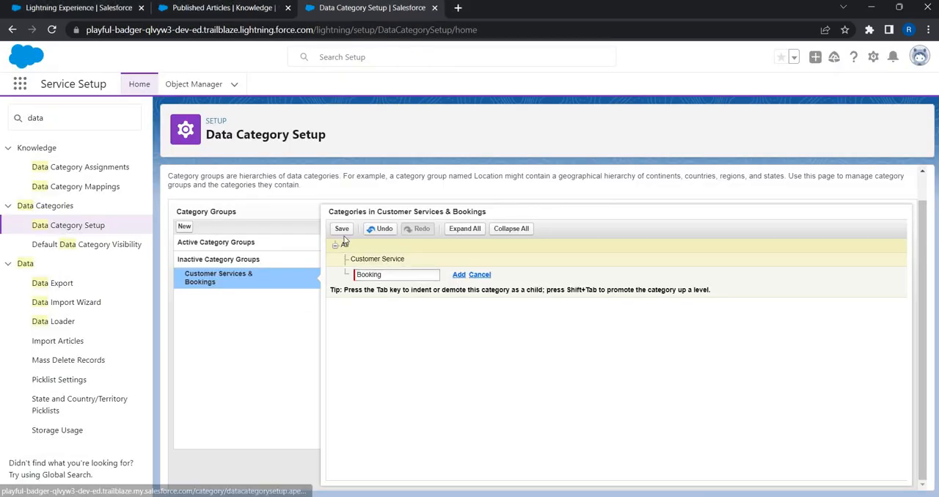
click(346, 230)
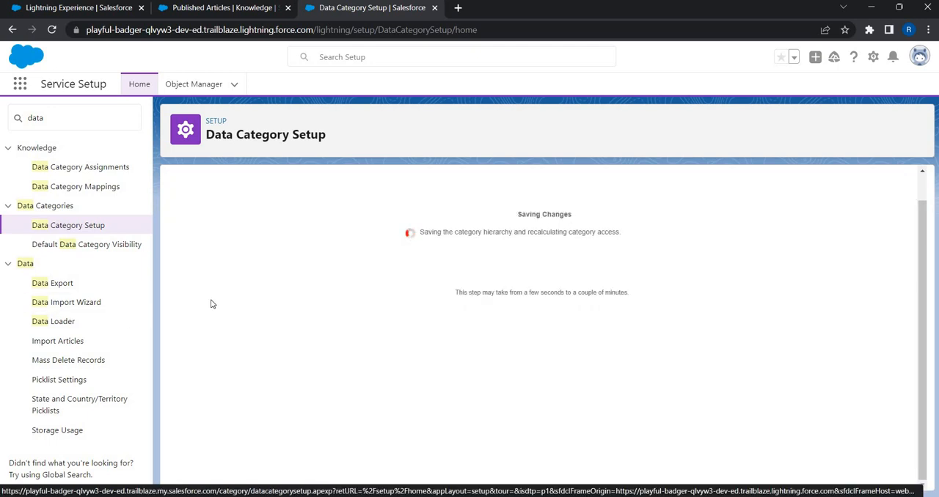
- Start a new data category group named "Check in / Check out Policies", copied from the document's table, and fill in its unique name
mouse_move(203, 283)
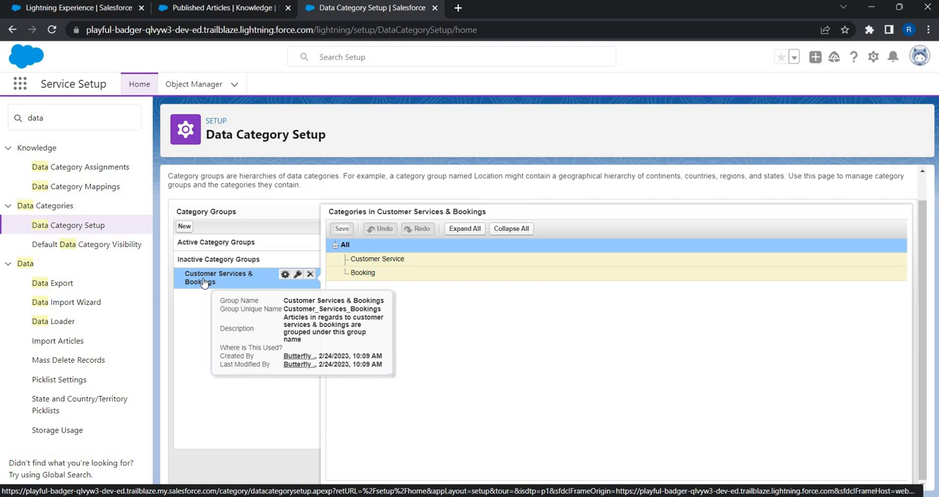
click(184, 226)
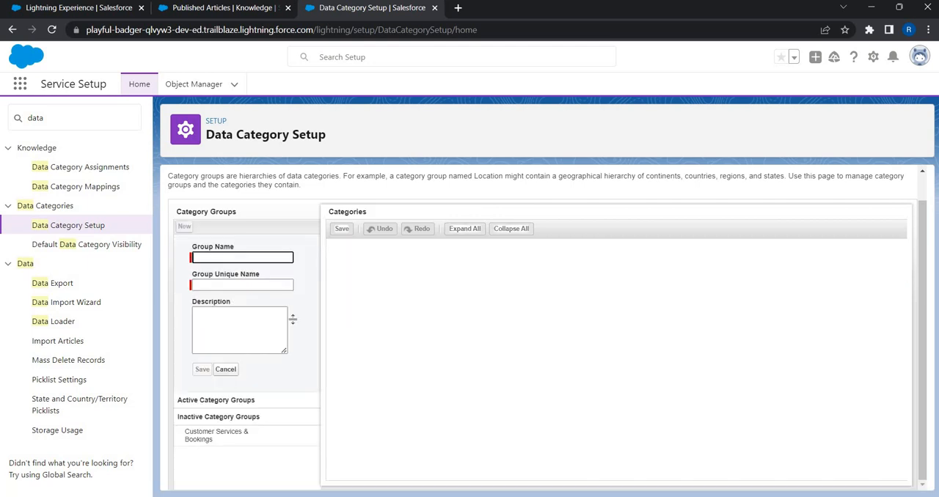
key(alt+Tab)
scroll(245, 272, down, 3)
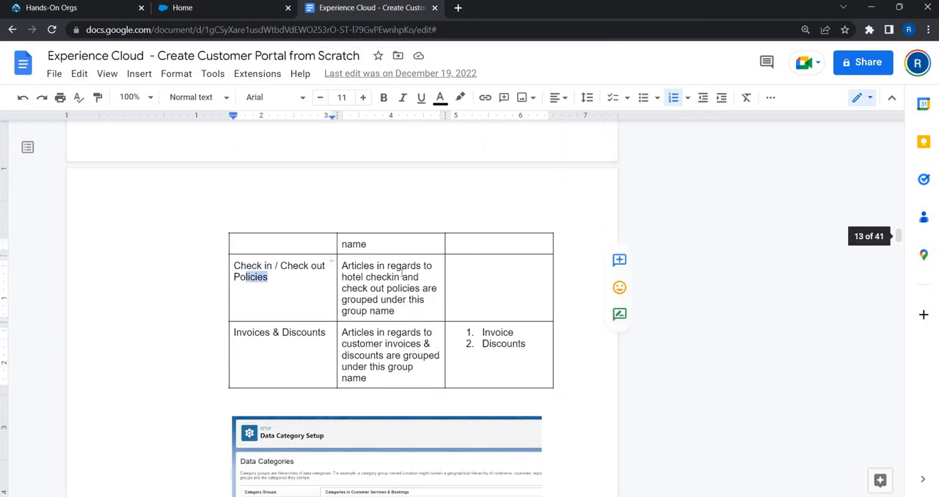
drag(247, 277, 224, 235)
key(alt+Tab)
key(ctrl+v)
key(Tab)
key(Tab)
- Set the description to "Articles in regards to hotel checkin and check out policies are grouped under this group name" and save the group
key(alt+Tab)
drag(341, 266, 470, 311)
key(ctrl+c)
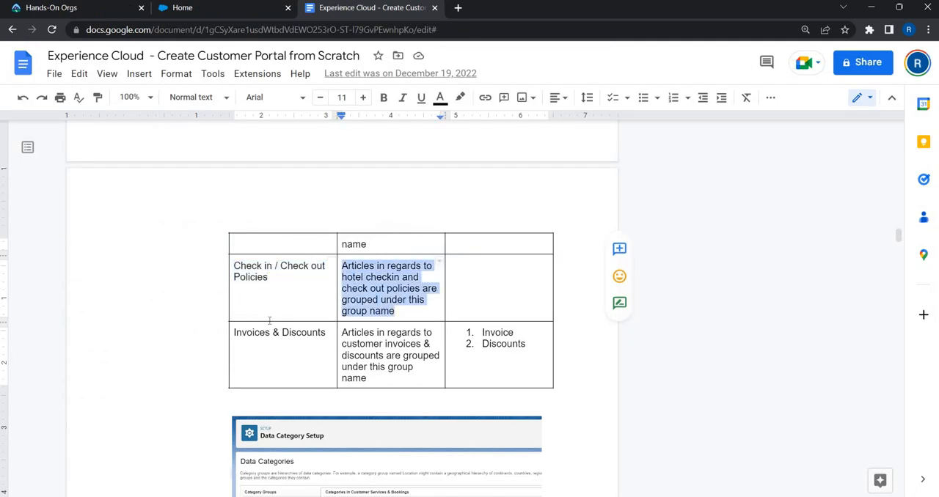
key(alt+Tab)
key(ctrl+v)
click(202, 370)
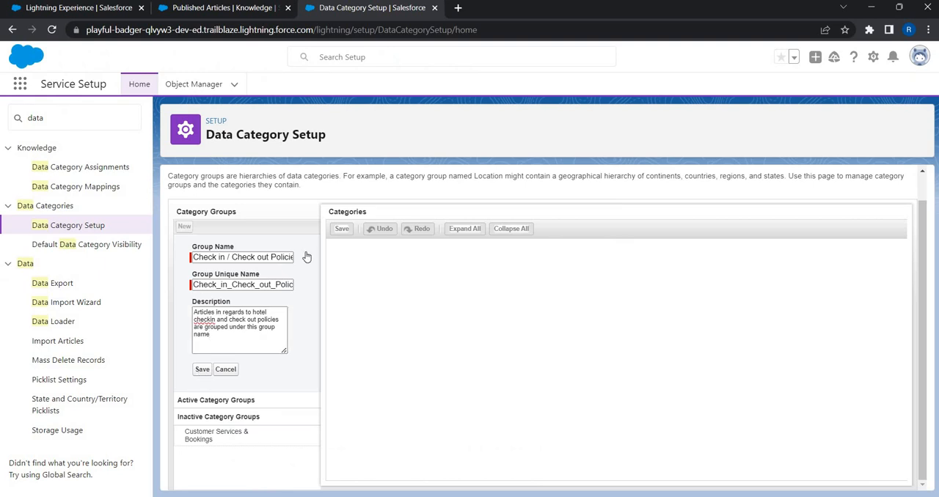
- Start another data category group named "Invoices & Discounts", copied from the document's table, and fill in its unique name
click(186, 228)
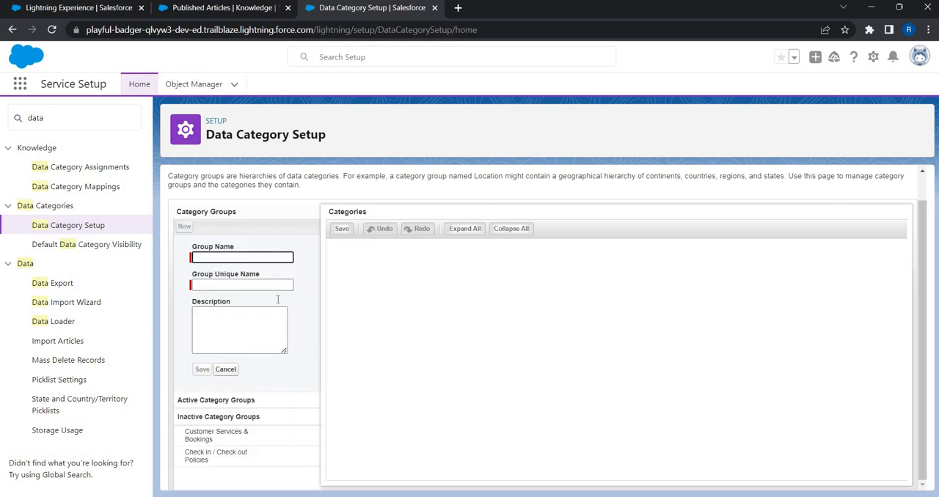
key(alt+Tab)
triple_click(265, 330)
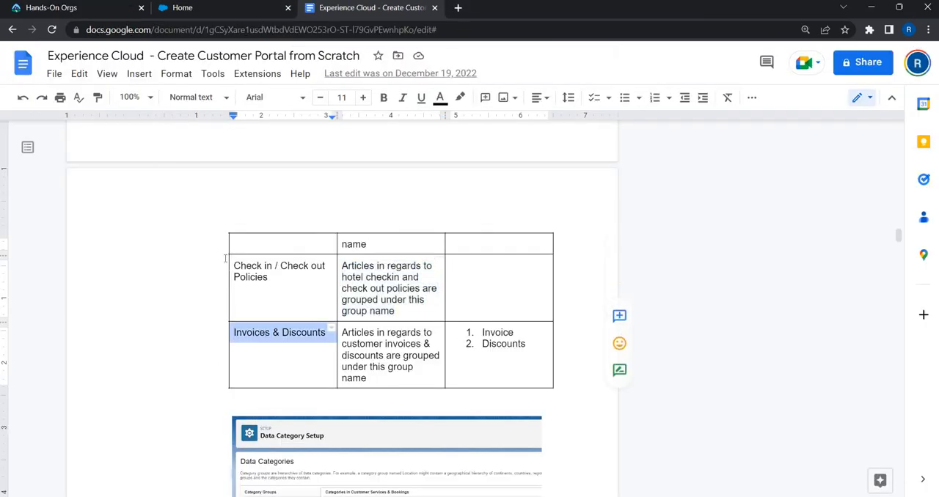
key(ctrl+c)
key(alt+Tab)
key(ctrl+v)
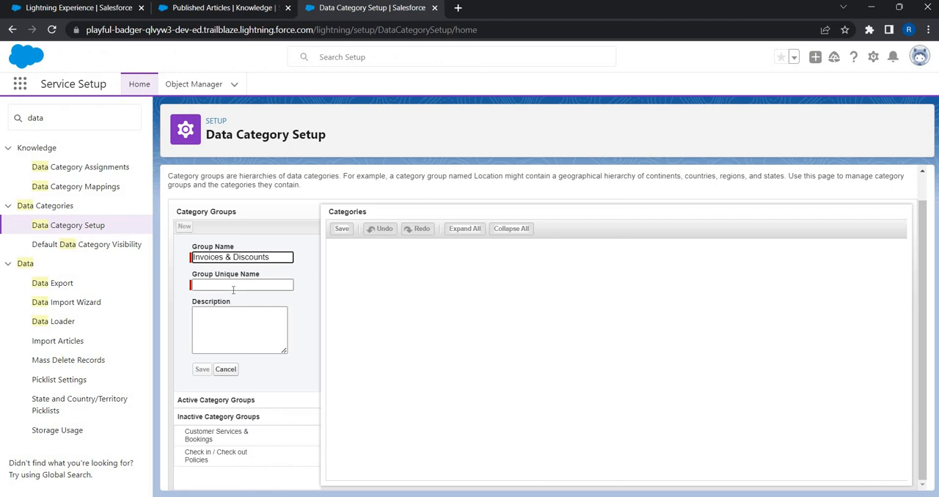
key(Tab)
key(Tab)
- Set the description to "Articles in regards to customer invoices & discounts are grouped under this group name" and save the group
key(alt+Tab)
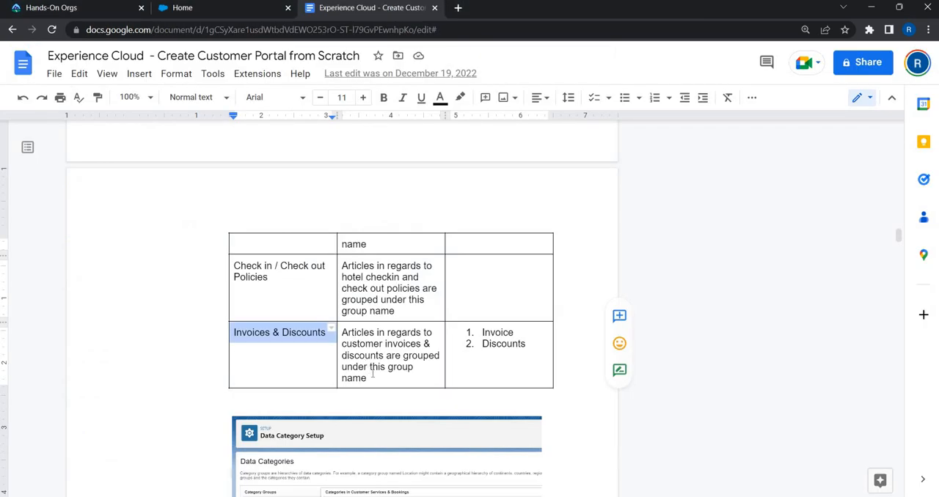
triple_click(372, 374)
key(ctrl+c)
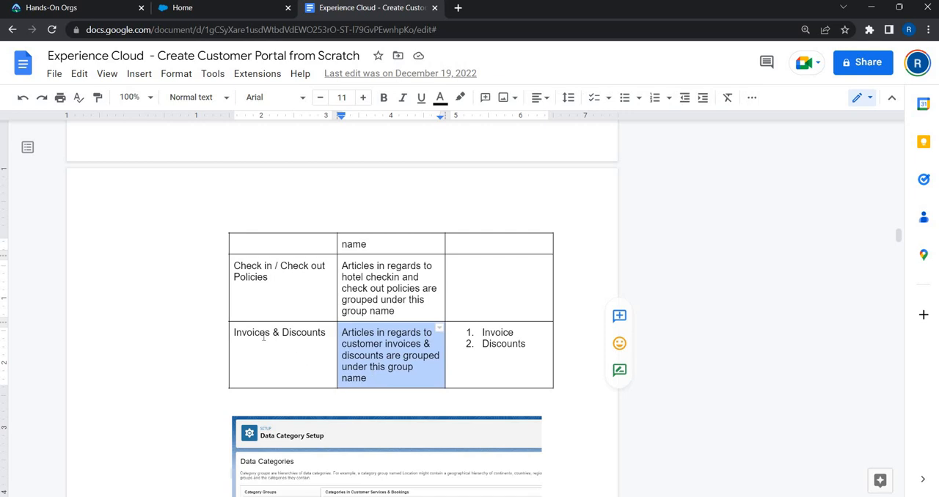
key(alt+Tab)
key(ctrl+v)
click(203, 370)
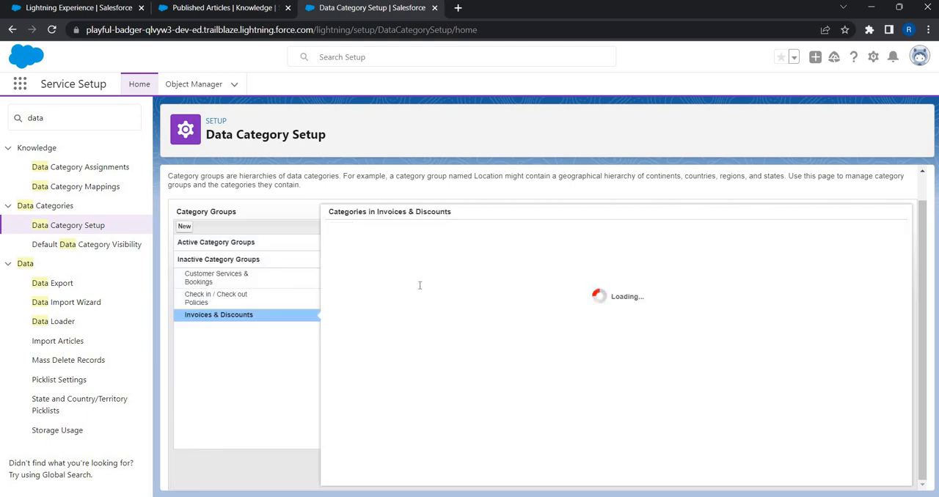
- Add the child category Invoice, copied from the document's table, under All in the Invoices & Discounts group
key(alt+Tab)
double_click(491, 333)
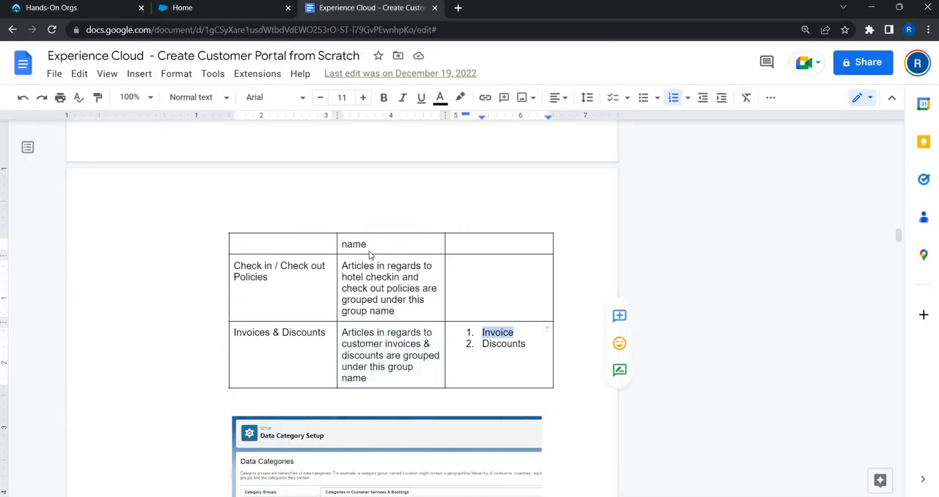
key(ctrl+c)
key(alt+Tab)
key(ctrl+v)
key(Return)
- Add the child category Discounts, copied from the document's table, to the Invoices & Discounts group and save the hierarchy
key(alt+Tab)
double_click(503, 342)
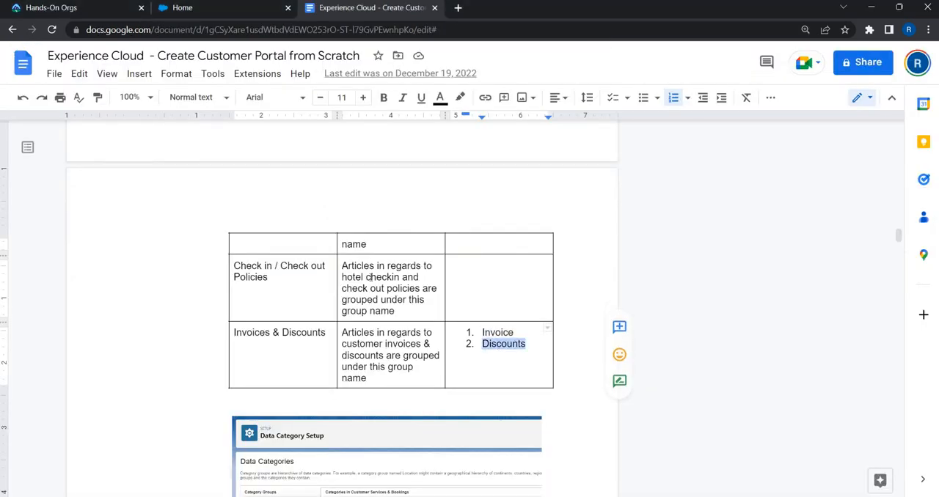
key(ctrl+c)
key(alt+Tab)
key(ctrl+v)
key(Return)
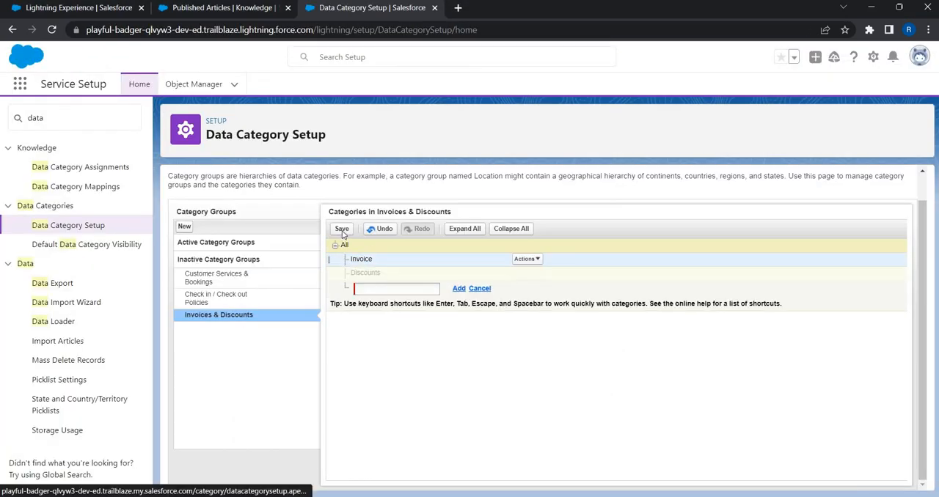
click(341, 232)
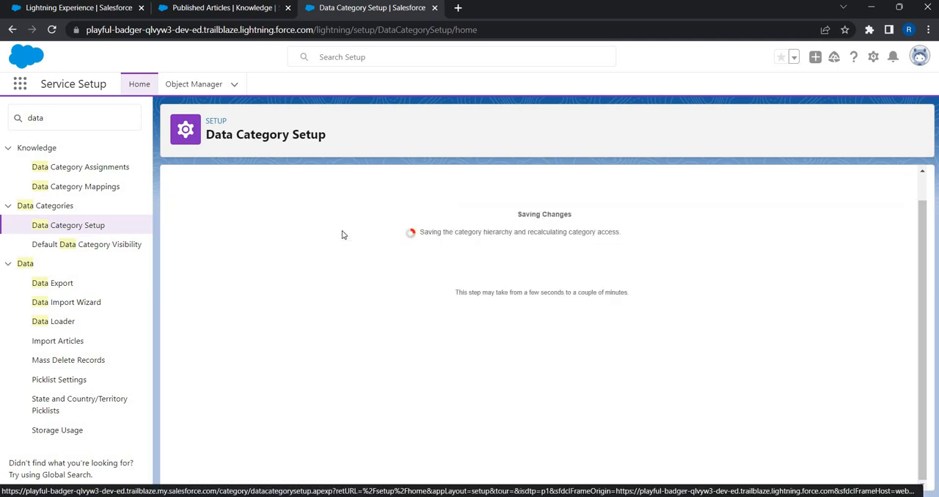
- Activate the Customer Services & Bookings data category group
mouse_move(255, 279)
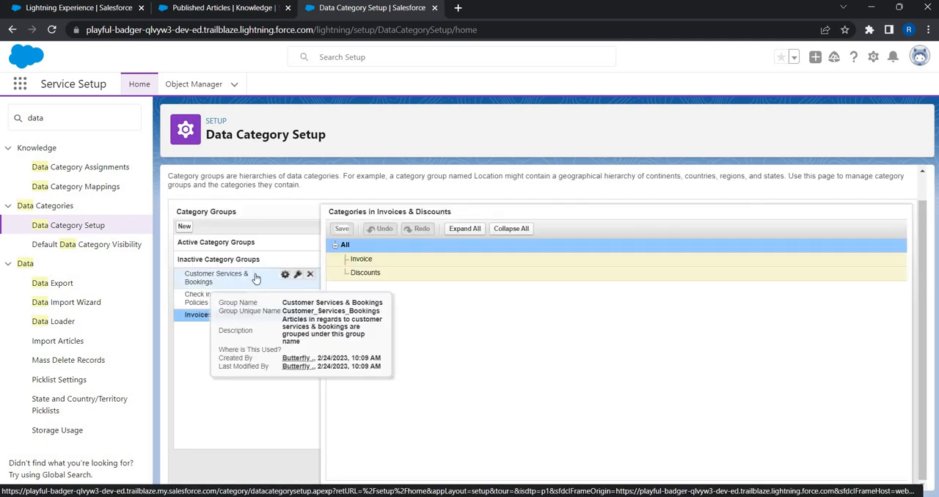
click(300, 280)
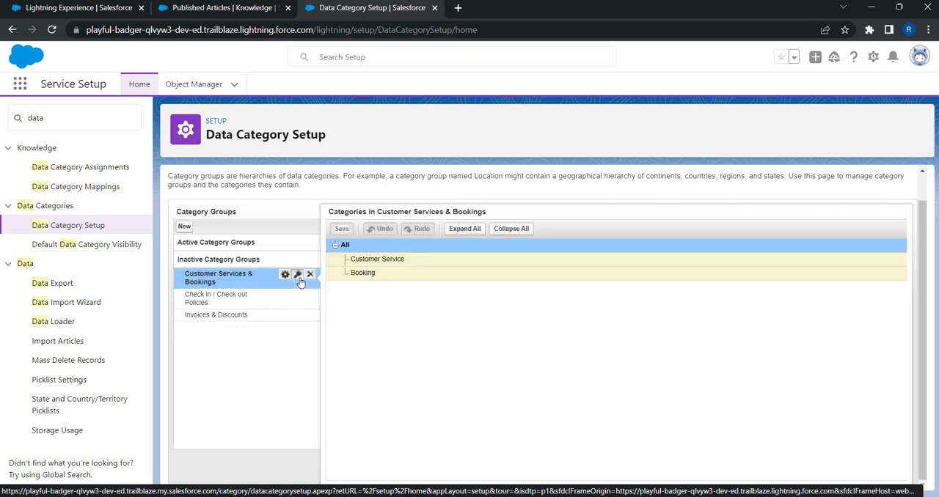
click(297, 275)
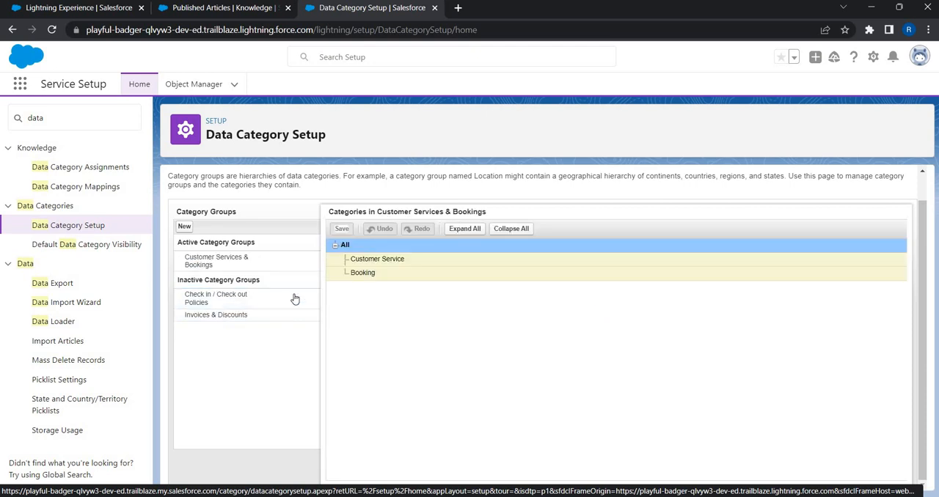
- Activate the Check in / Check out Policies data category group
click(295, 301)
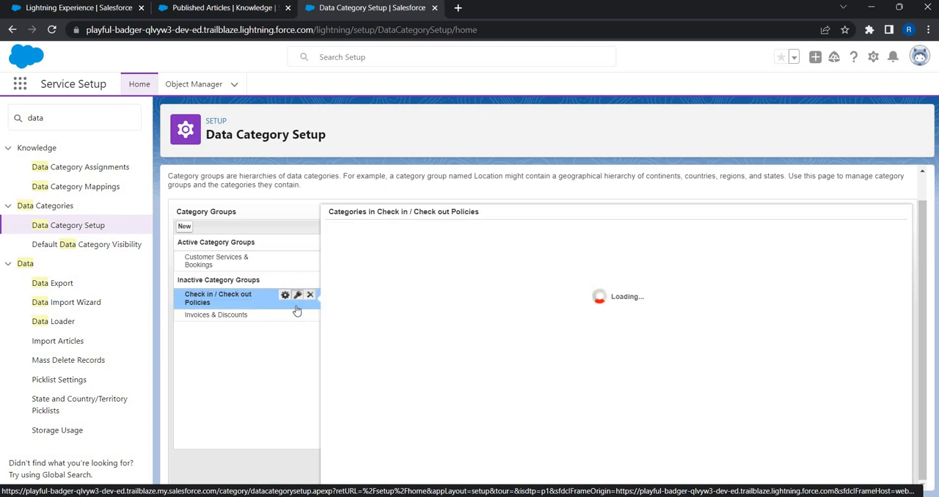
click(297, 297)
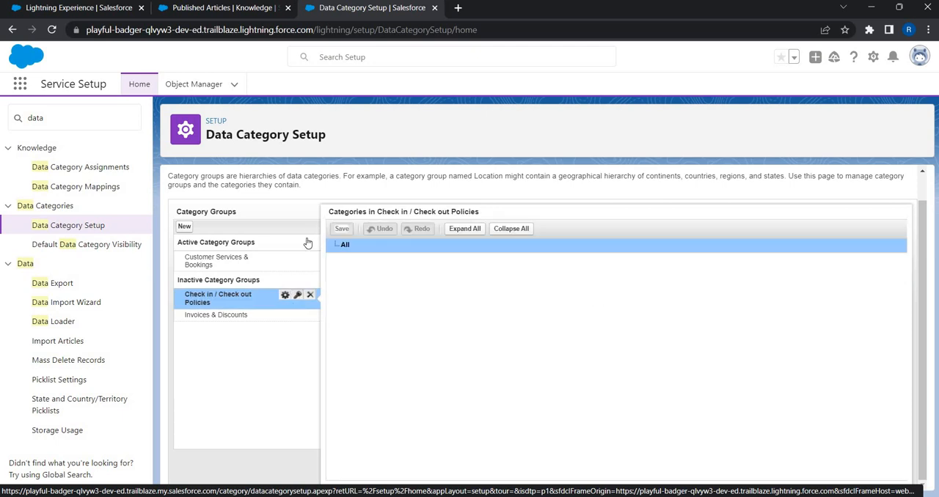
mouse_move(310, 368)
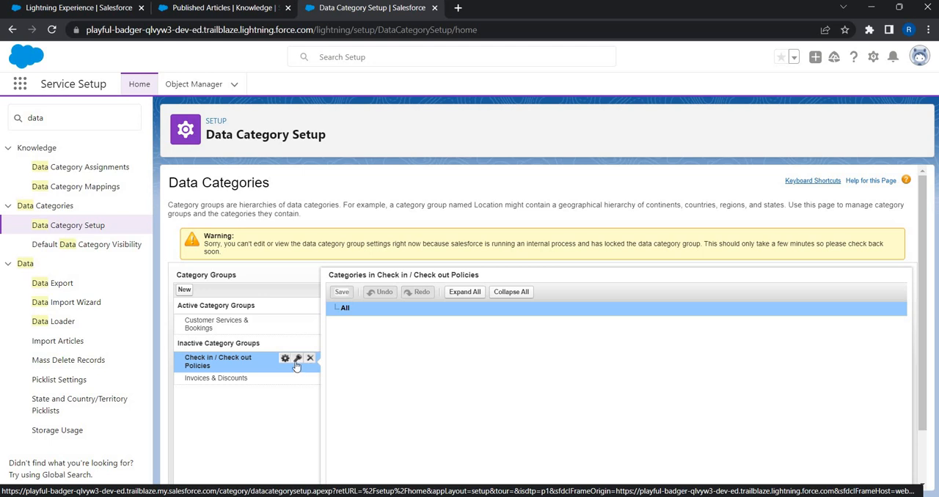
click(297, 358)
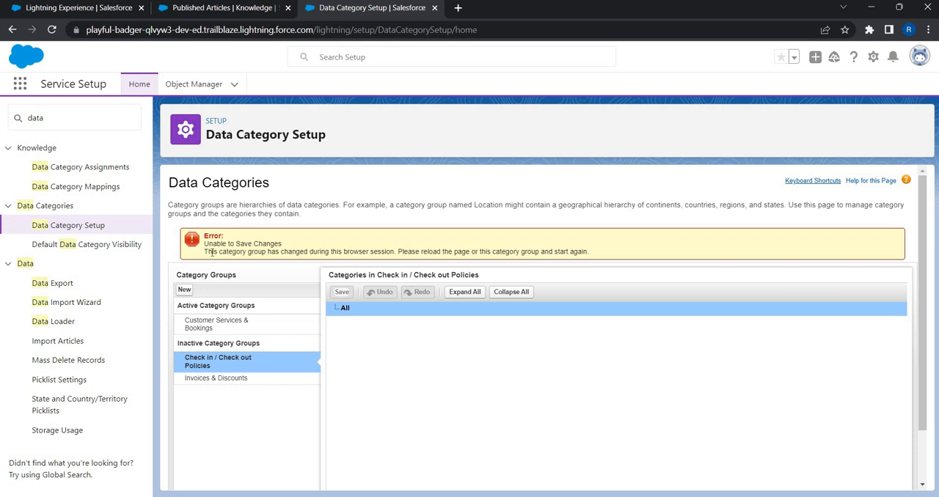
drag(211, 252, 591, 252)
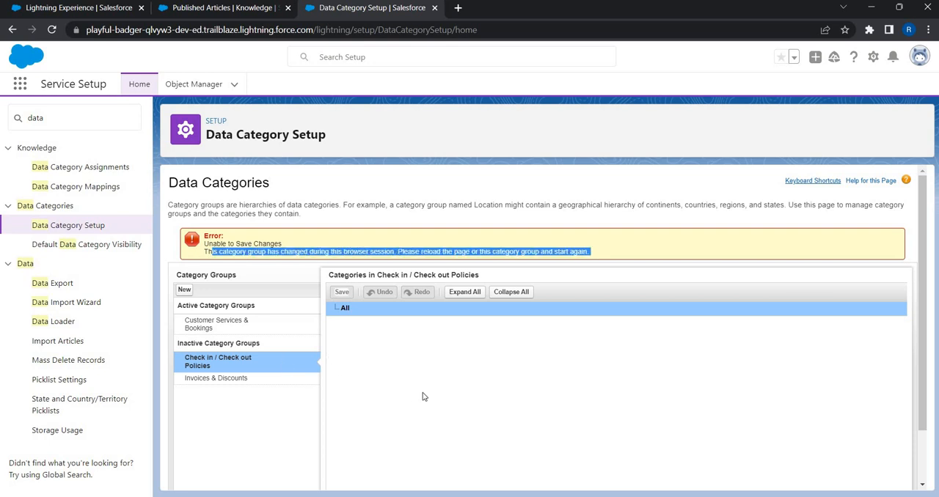
click(215, 332)
click(216, 332)
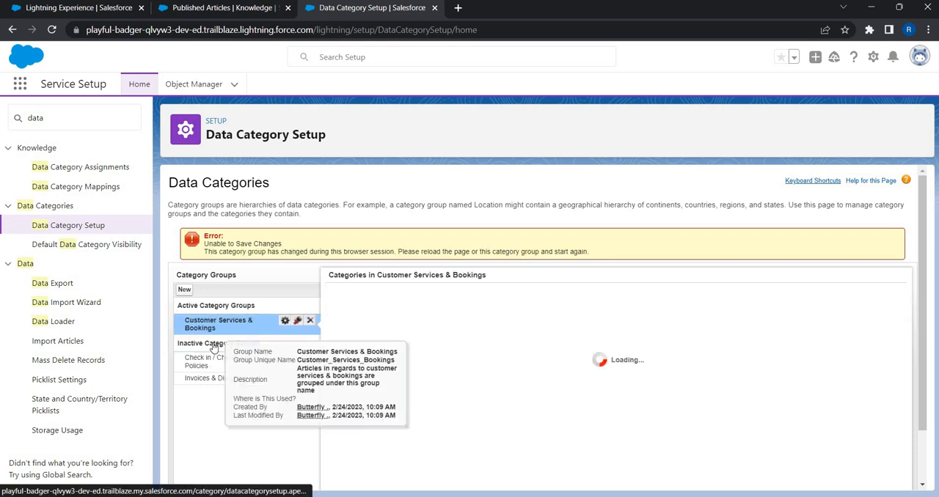
click(207, 366)
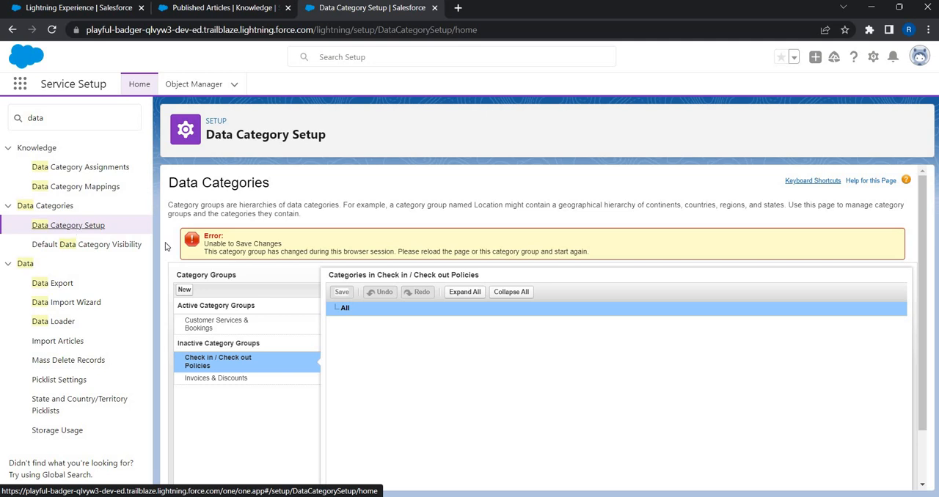
- Reload the Data Category Setup page and activate the Invoices & Discounts category group
click(90, 231)
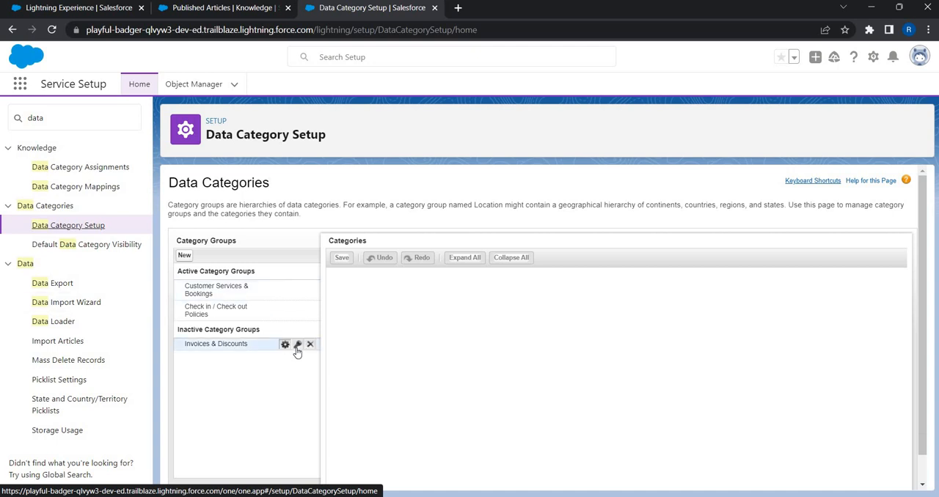
click(297, 352)
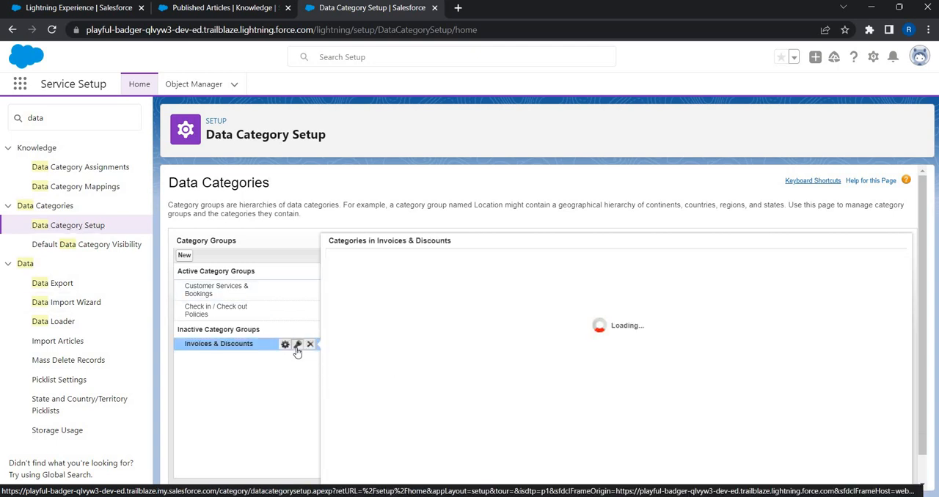
click(297, 345)
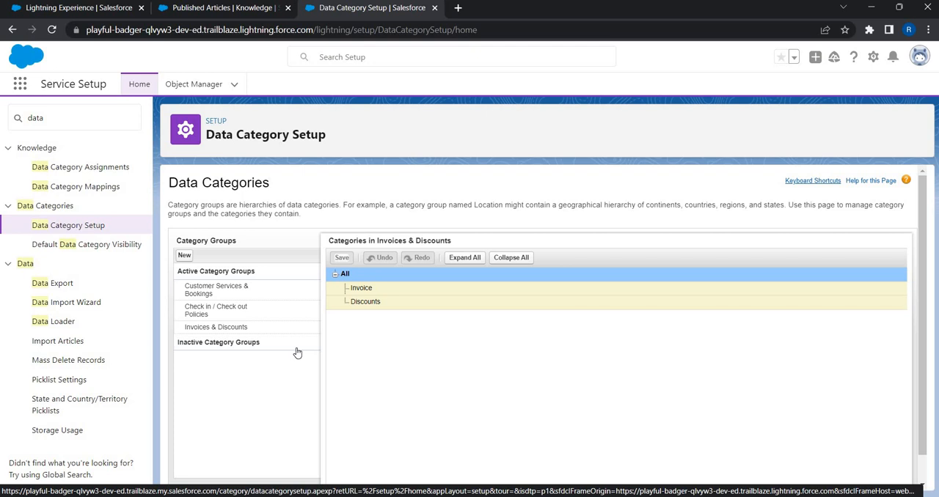
- Open the article "Can I Amend My Bookings?" from the Published Articles list in a new browser tab
click(186, 10)
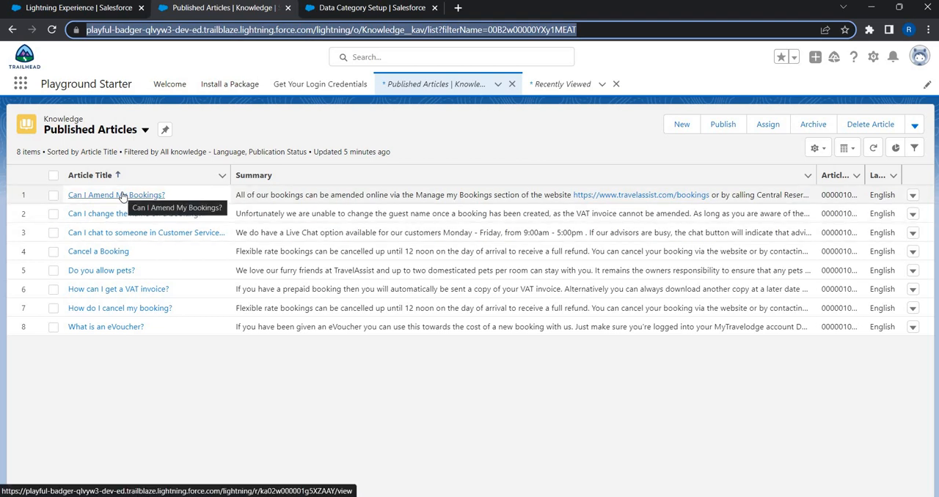
click(514, 153)
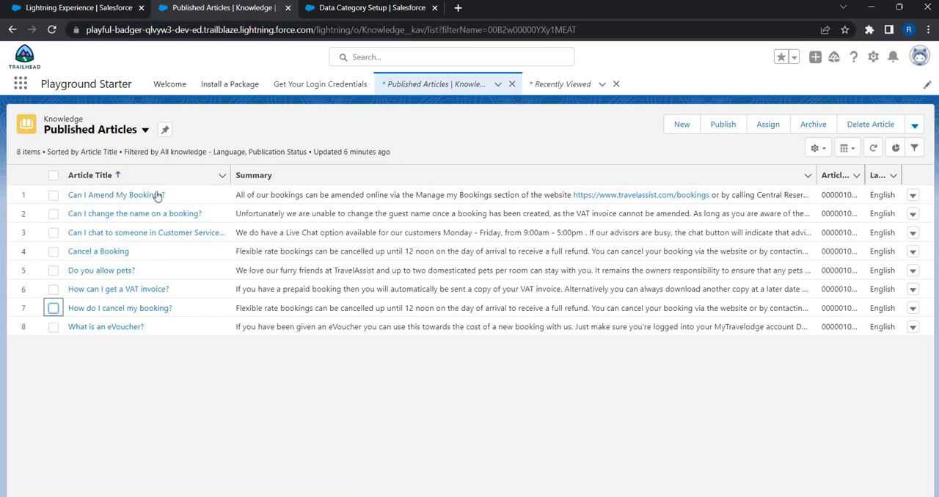
right_click(149, 193)
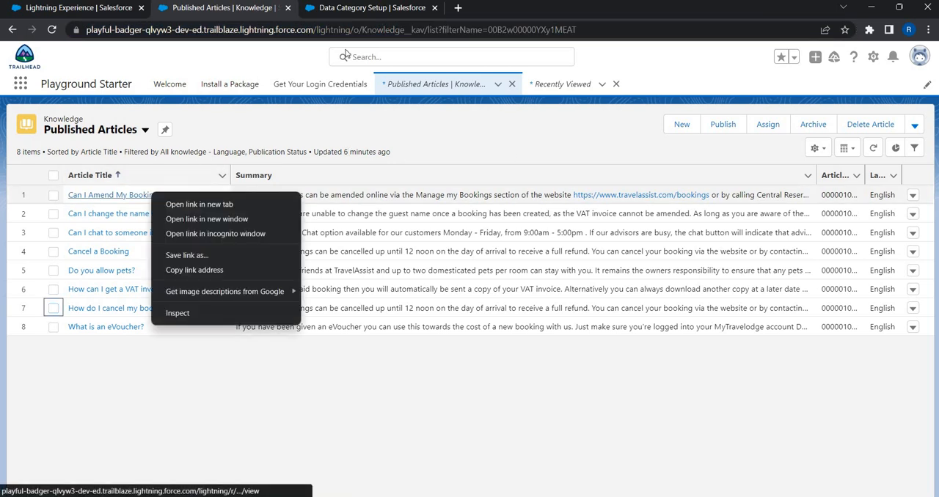
click(183, 203)
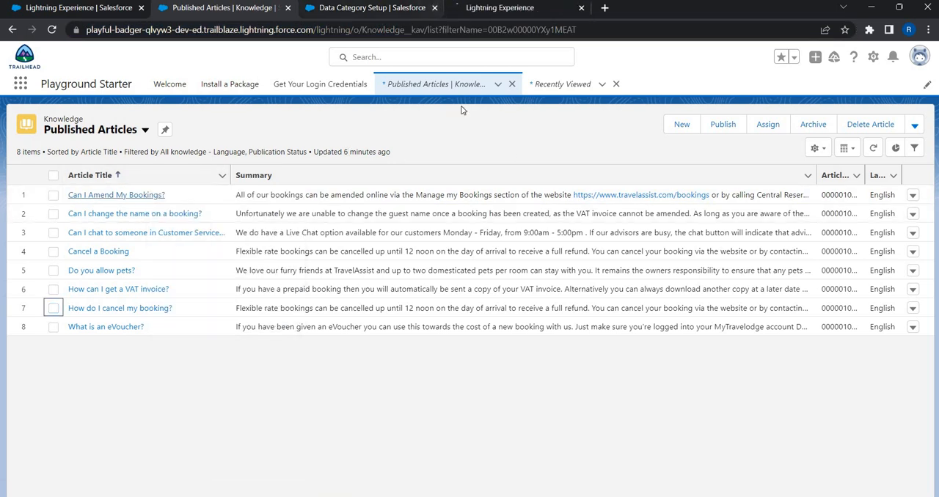
click(543, 9)
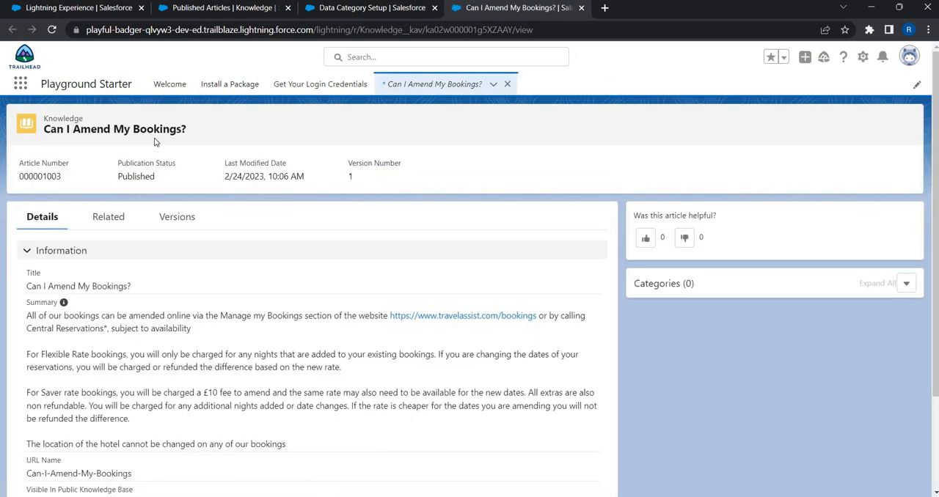
- Check the category editing options available on the published article "Can I Amend My Bookings?"
click(902, 284)
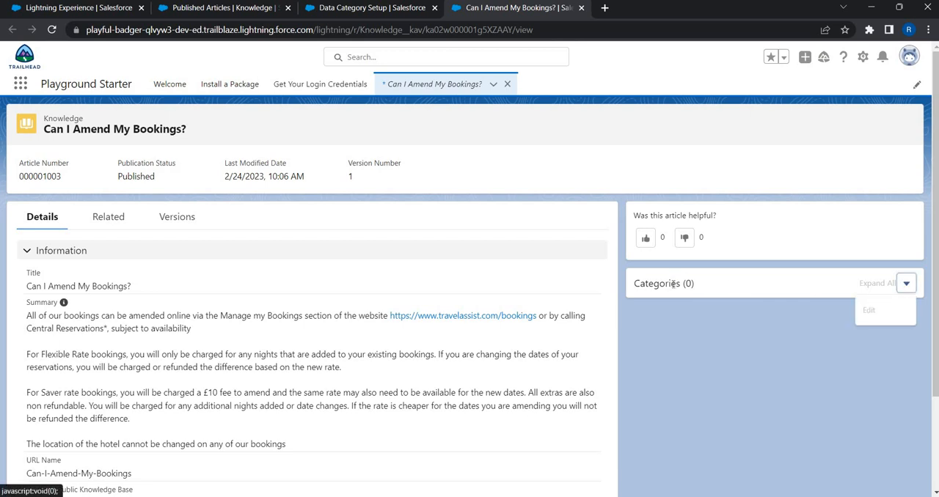
click(674, 284)
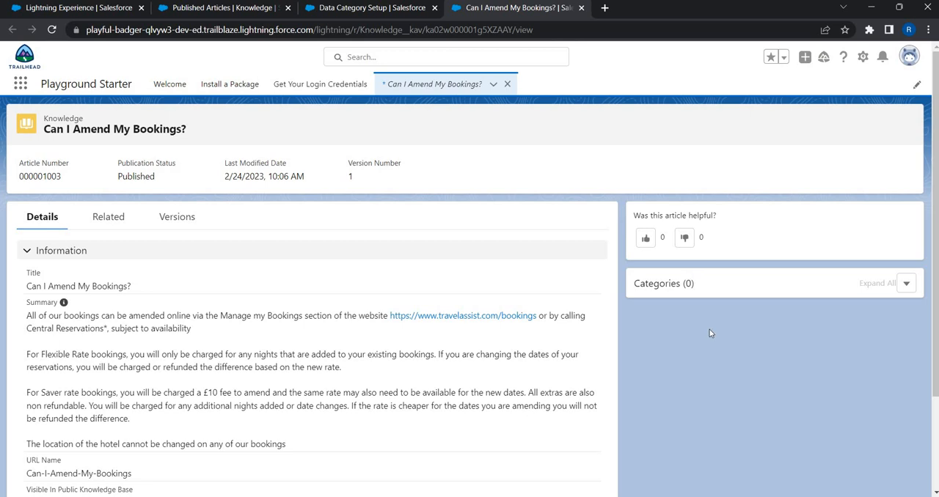
click(903, 284)
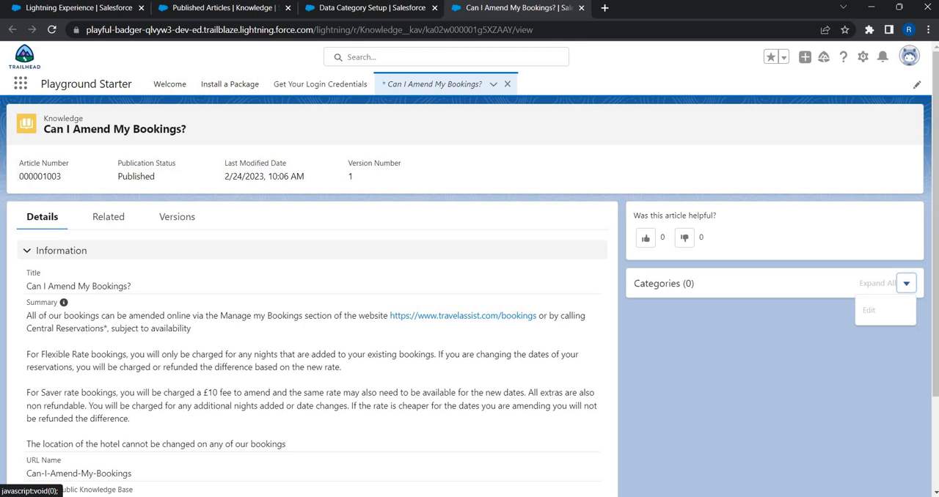
click(386, 87)
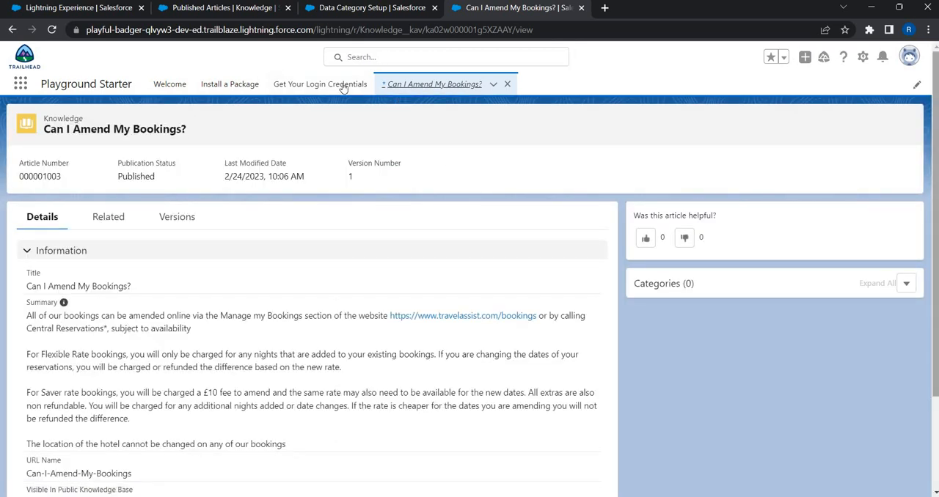
click(430, 89)
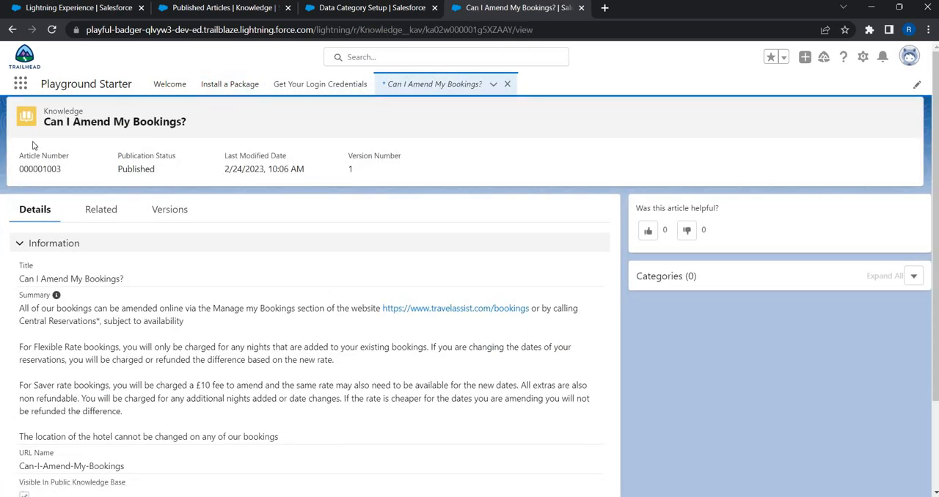
- Go to the Knowledge list and edit the article "Can I Amend My Bookings?" as a draft
click(23, 86)
text(kn)
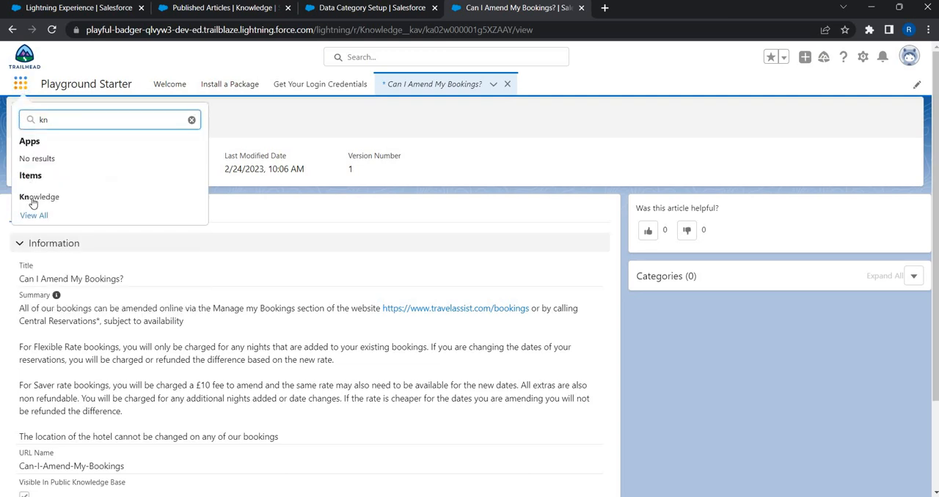
click(31, 198)
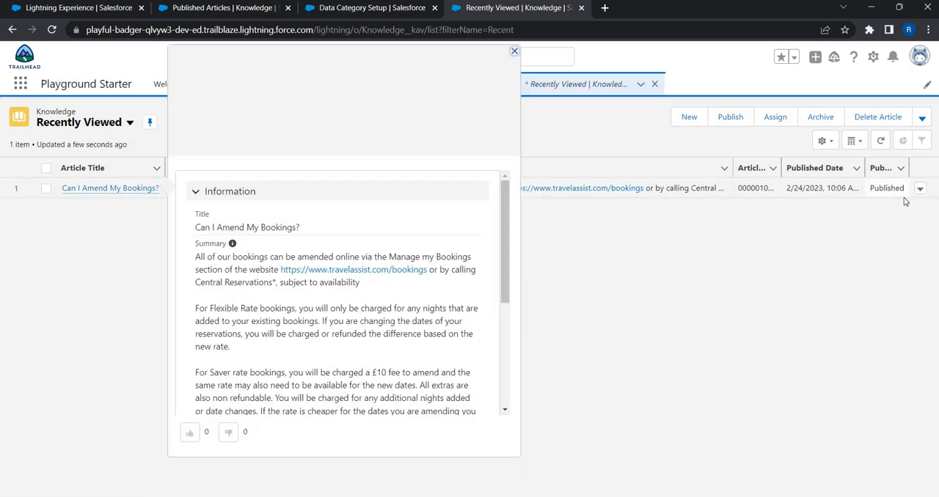
click(920, 190)
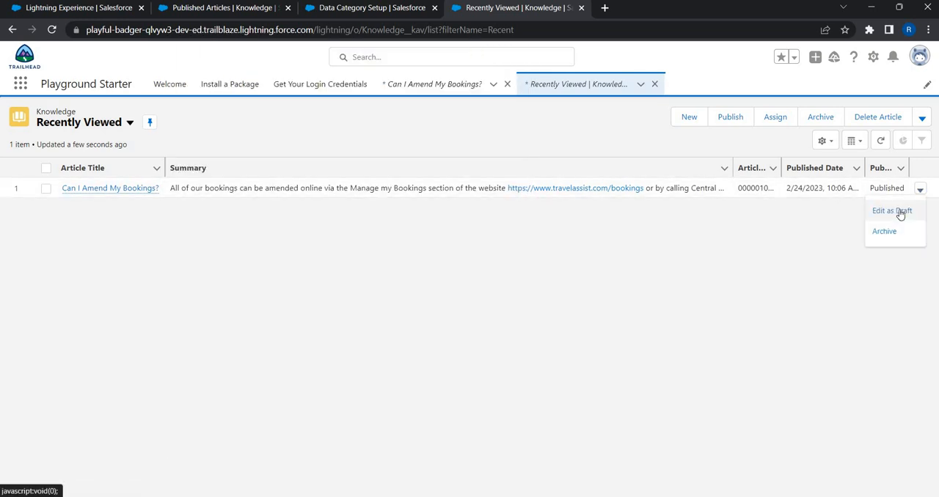
click(899, 213)
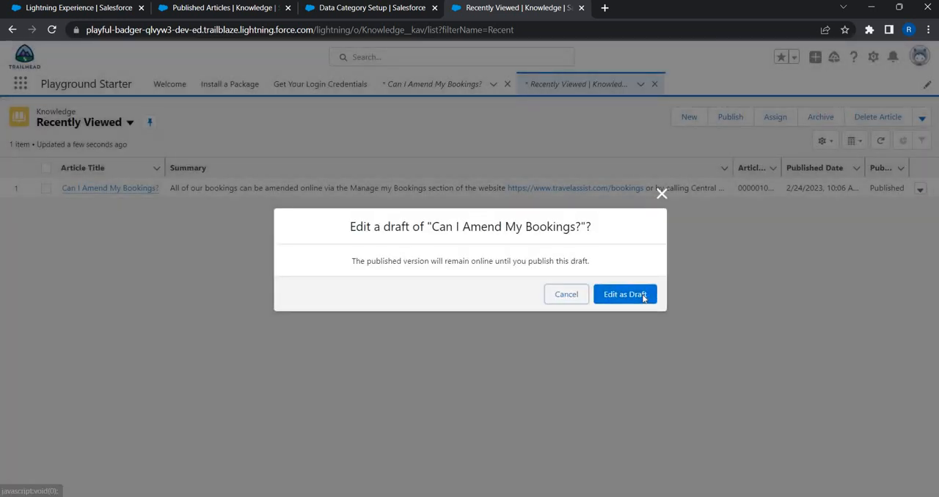
click(648, 295)
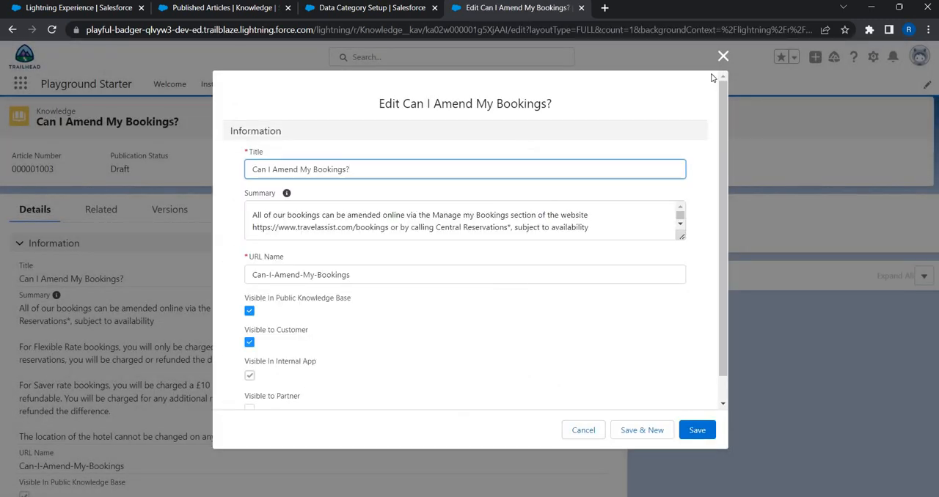
- Assign the Booking category under Customer Services & Bookings to the draft article, save it, and close the draft
click(724, 57)
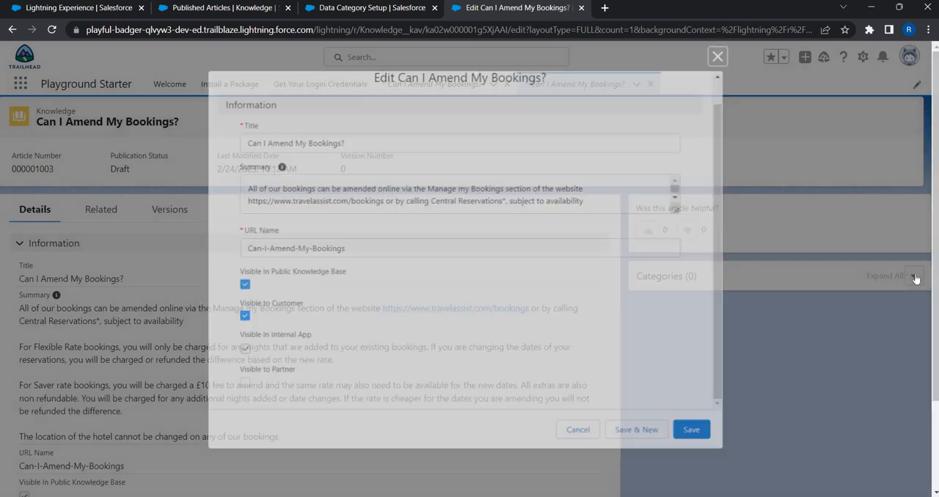
click(913, 277)
click(877, 304)
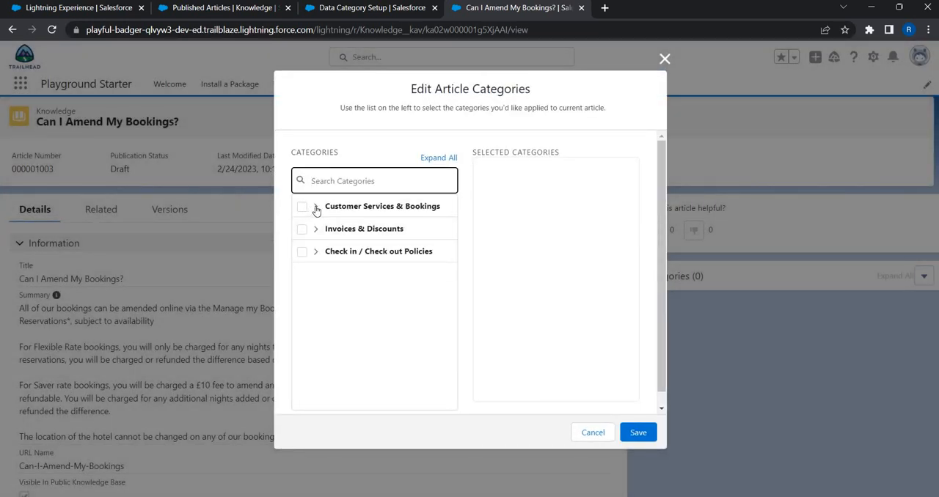
click(314, 208)
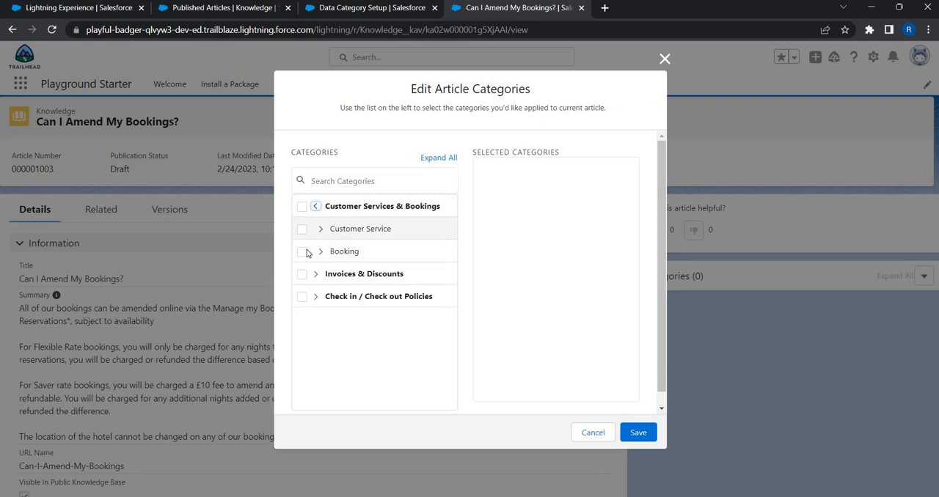
click(637, 432)
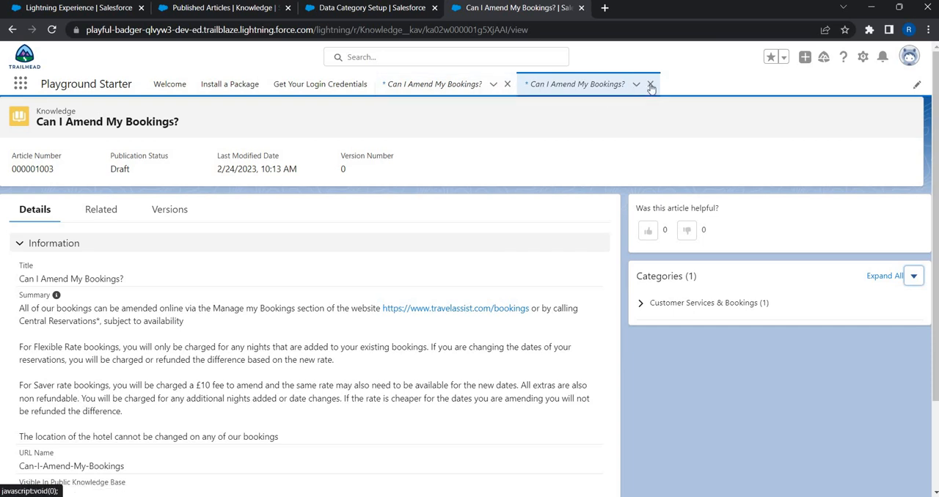
scroll(652, 88, down, 2)
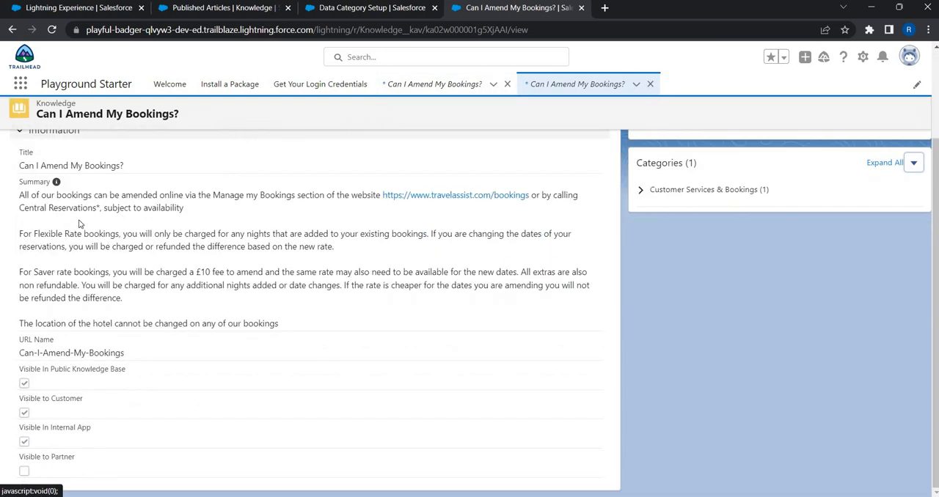
click(650, 84)
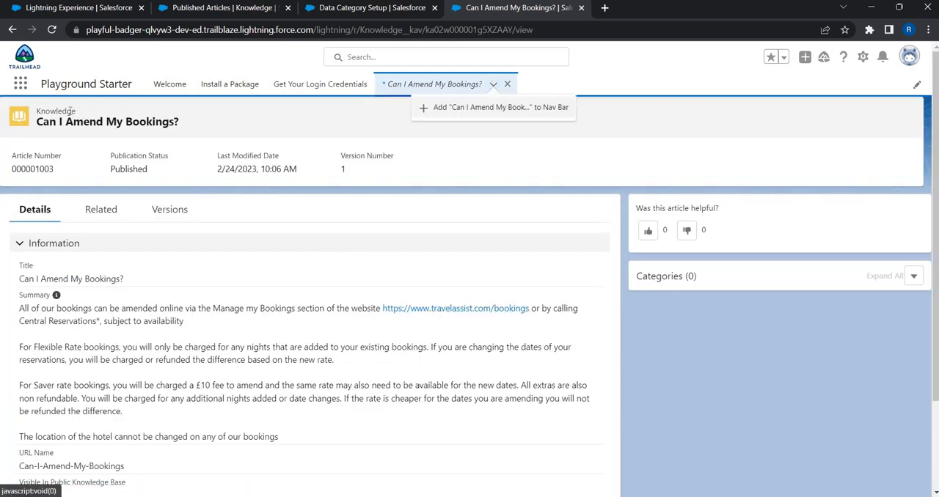
- Go to the Published Articles list in Knowledge and edit the article "Can I change the name on a booking?" as a draft
click(20, 84)
text(kn)
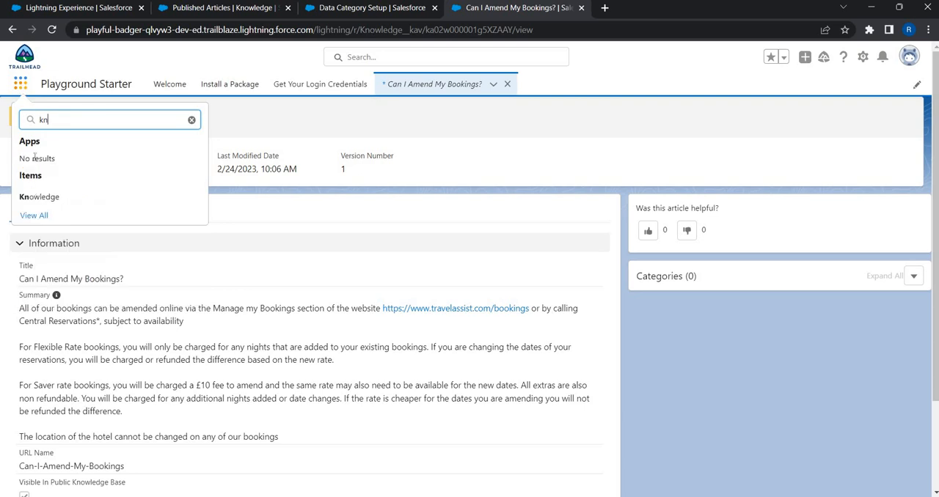
click(23, 199)
click(114, 135)
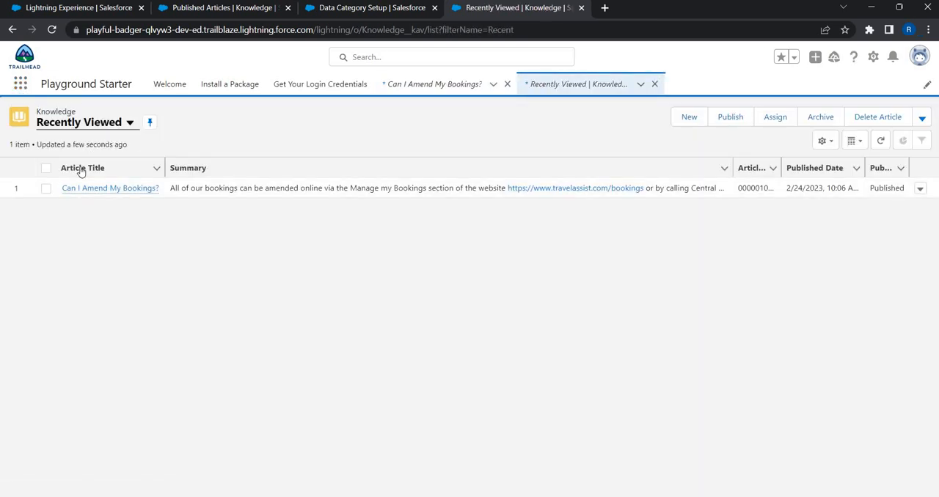
click(79, 209)
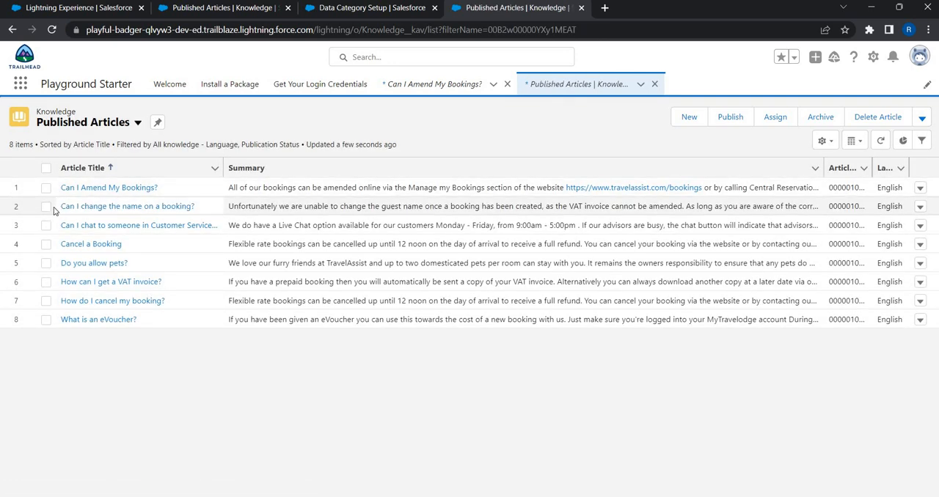
click(914, 204)
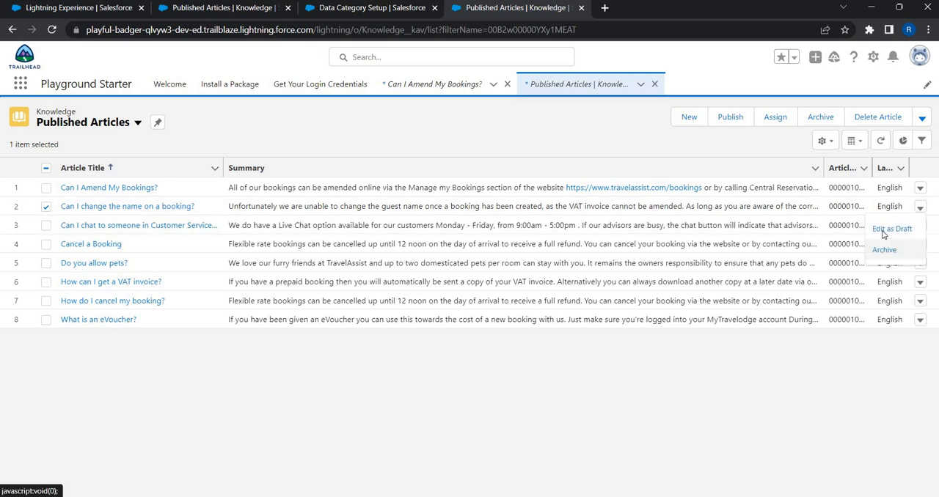
click(885, 235)
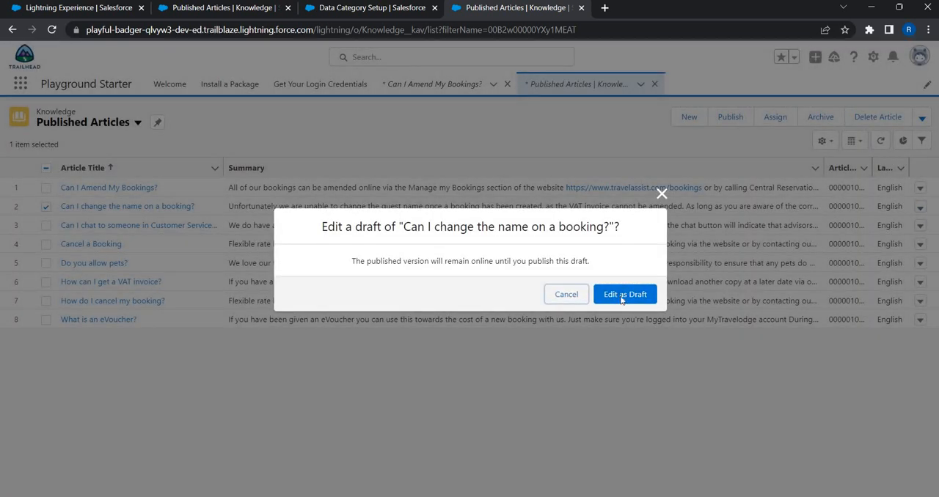
click(622, 295)
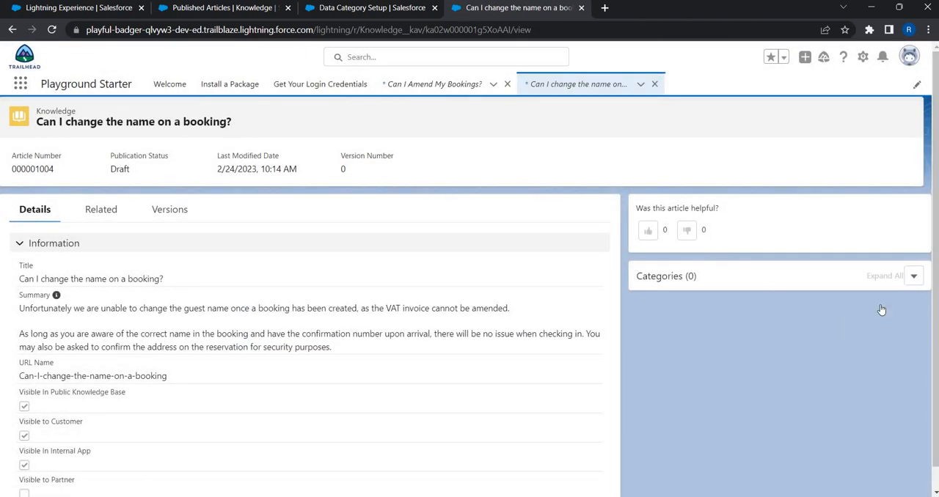
- Assign the Booking category under Customer Services & Bookings to the draft "Can I change the name on a booking?" and save
click(913, 276)
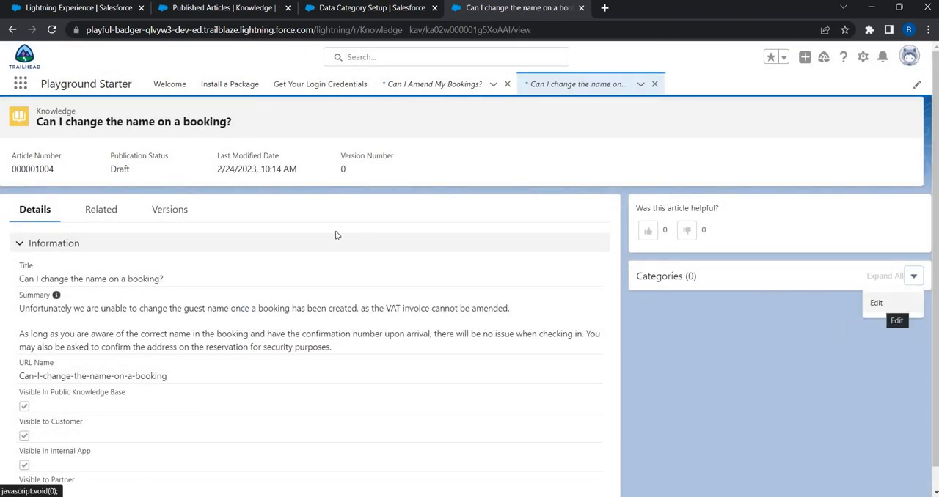
click(876, 302)
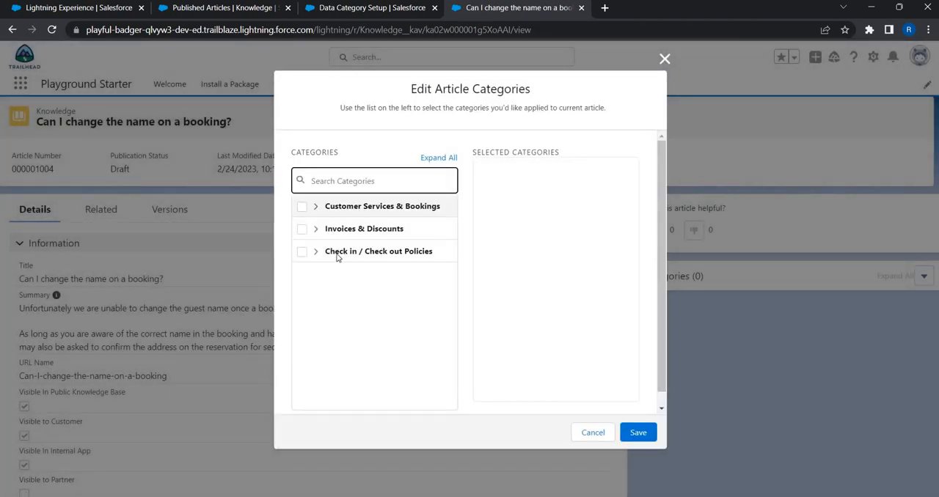
click(315, 206)
click(302, 252)
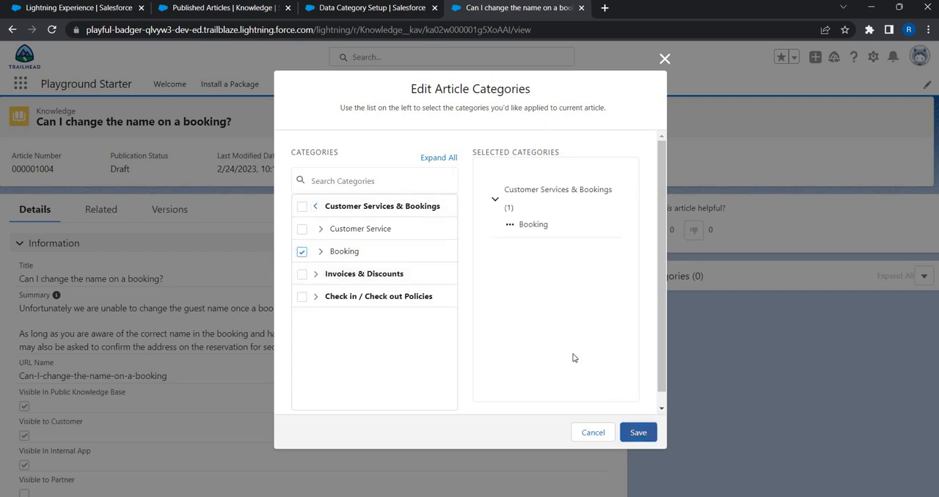
click(637, 433)
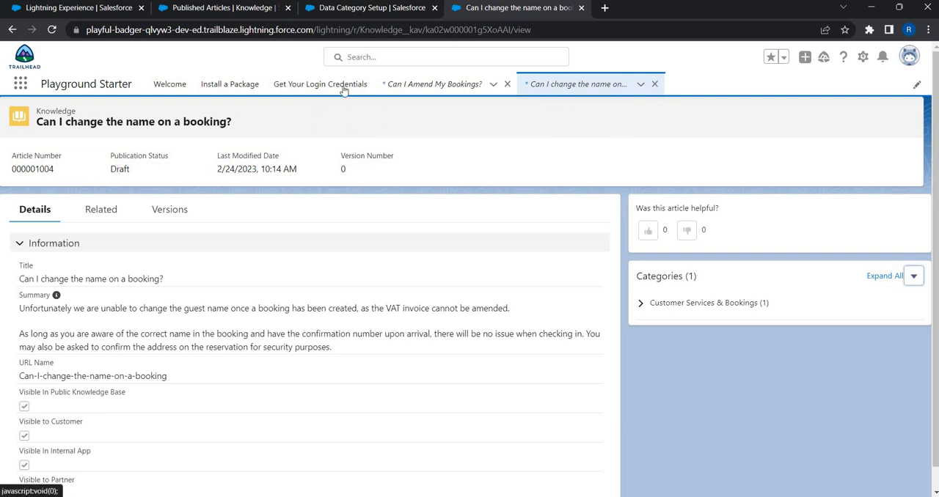
- Return to the Published Articles list and edit the article "Can I chat to someone in Customer Services?" as a draft
click(598, 89)
click(127, 123)
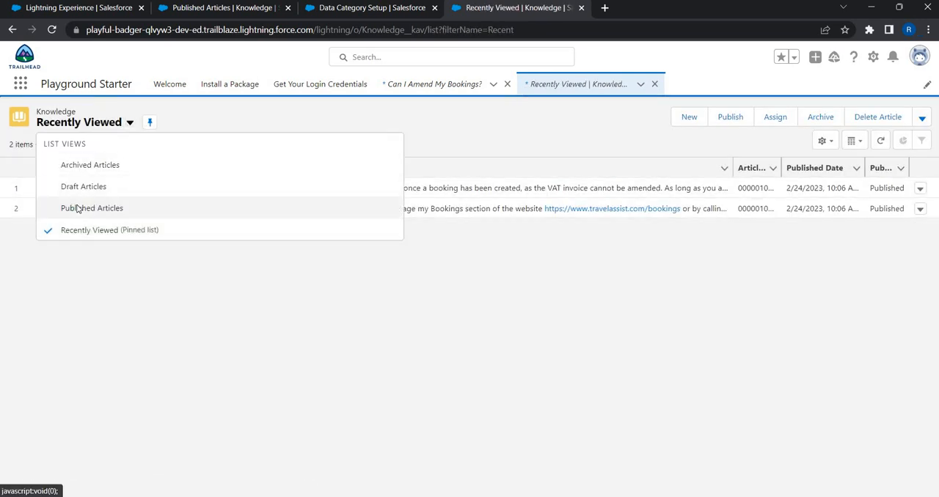
click(78, 209)
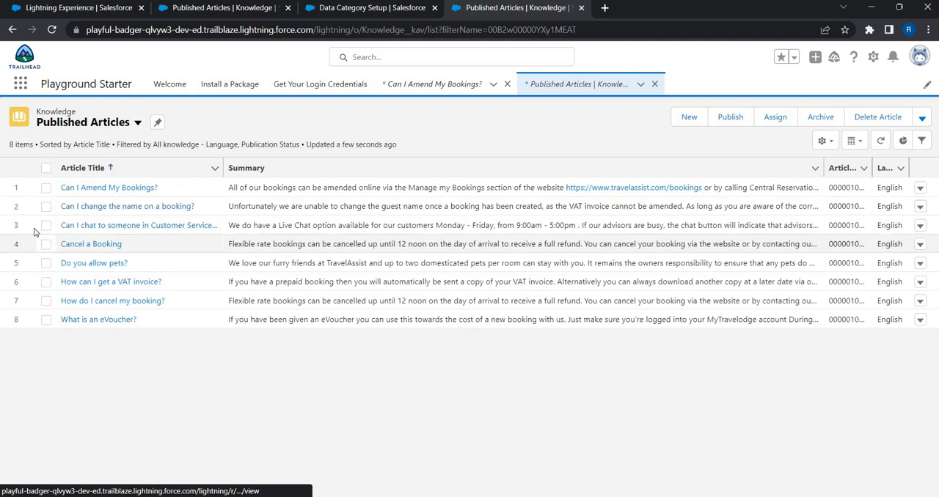
click(919, 225)
click(836, 245)
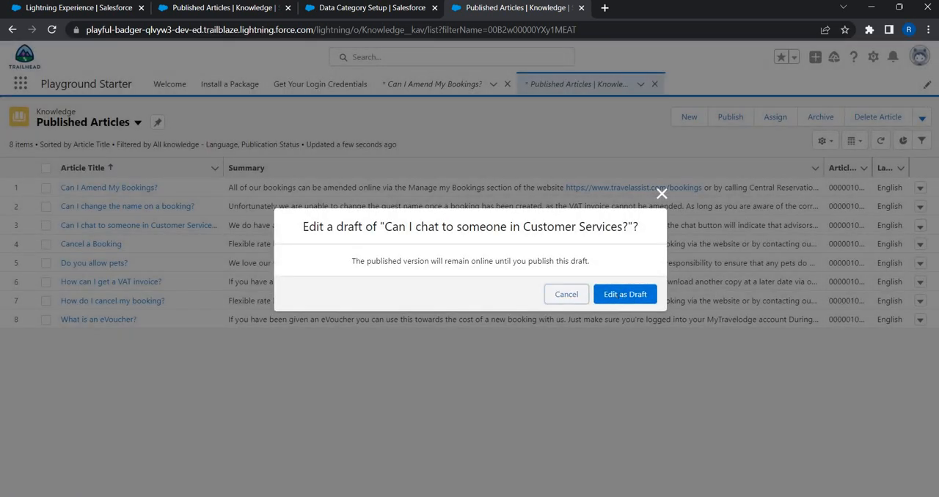
click(623, 297)
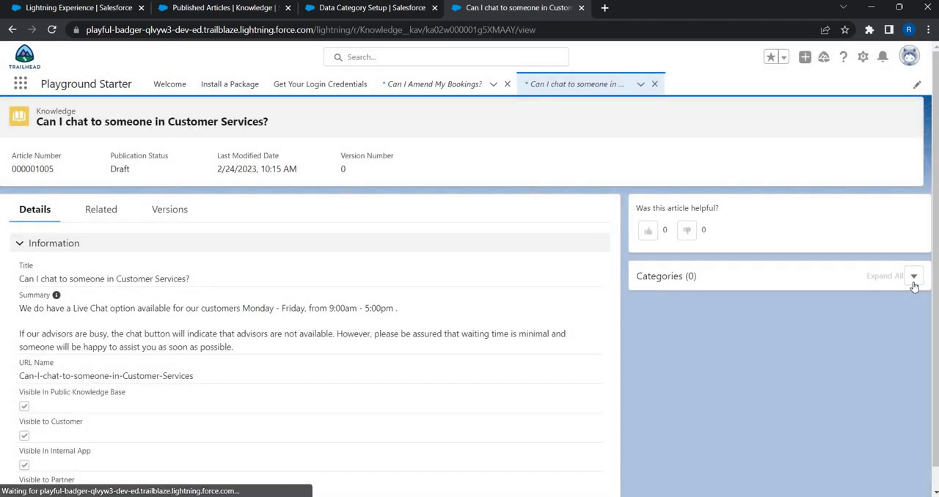
- Assign the Customer Service category under Customer Services & Bookings to the draft "Can I chat to someone in Customer Services?" and save
click(913, 283)
click(878, 302)
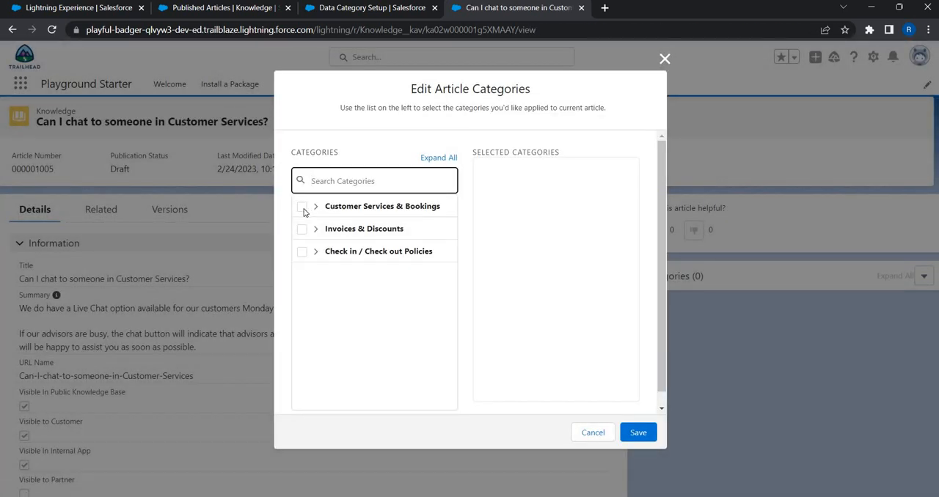
click(302, 208)
click(316, 208)
click(302, 229)
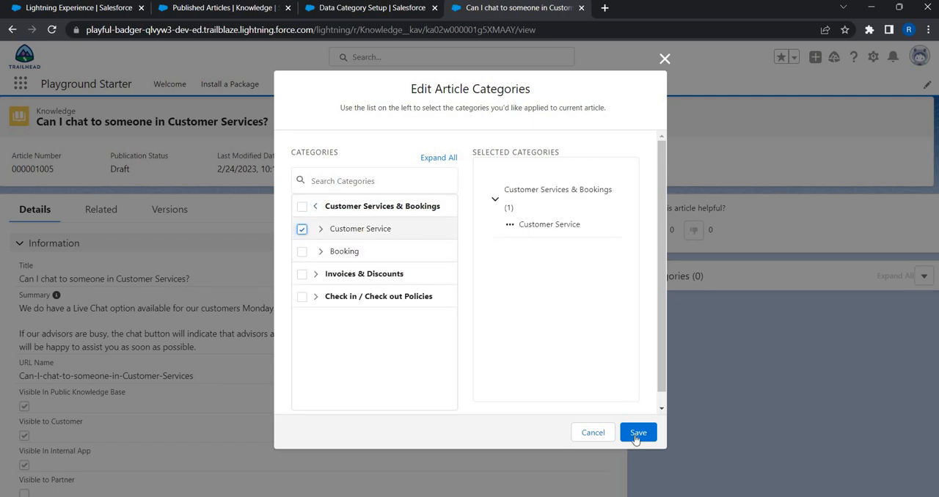
click(638, 433)
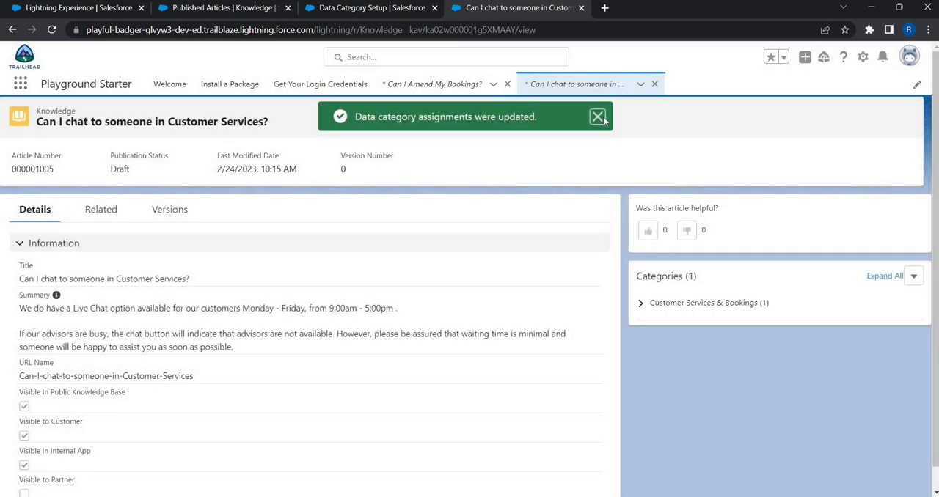
click(602, 120)
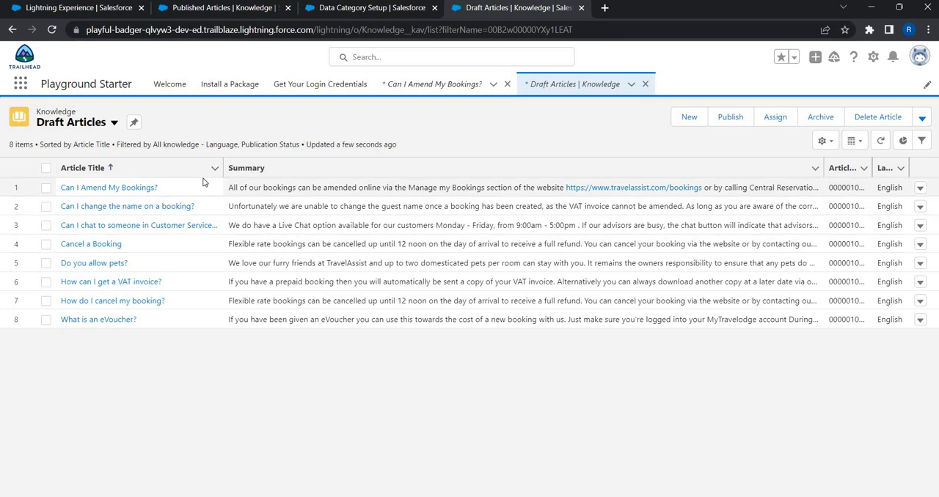
- Select all articles in the Draft Articles list and publish them
click(46, 169)
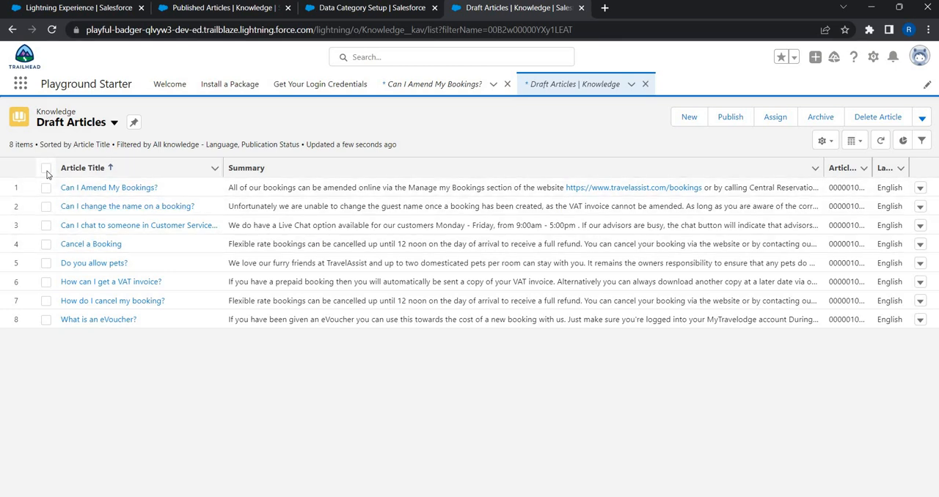
click(732, 118)
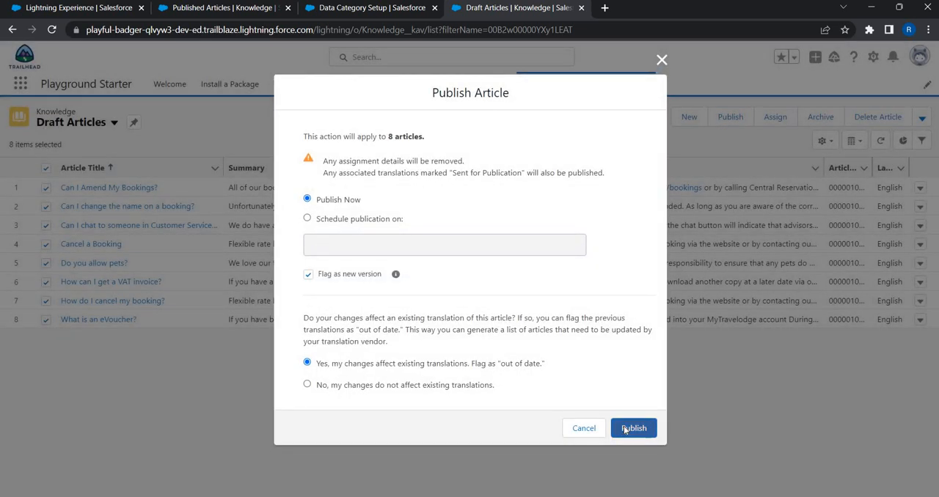
click(624, 430)
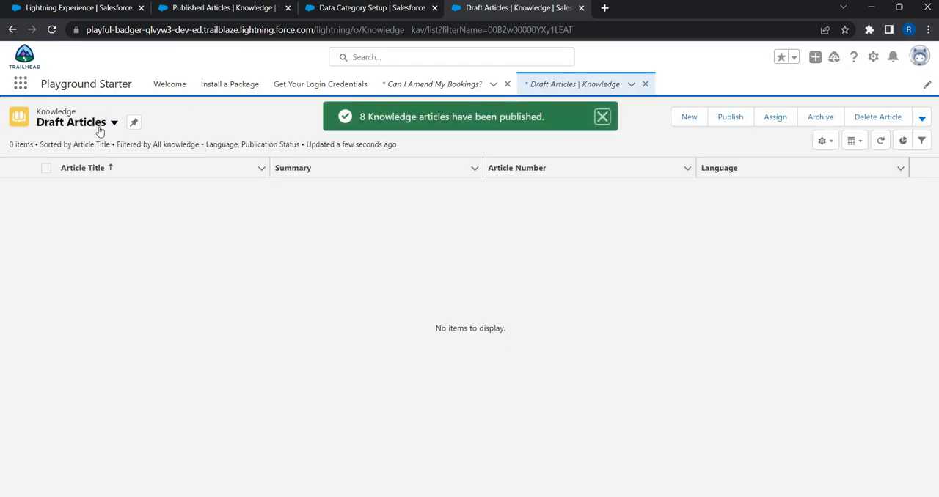
- Open the article "Cancel a Booking" from the Published Articles list to check its assigned category
click(112, 129)
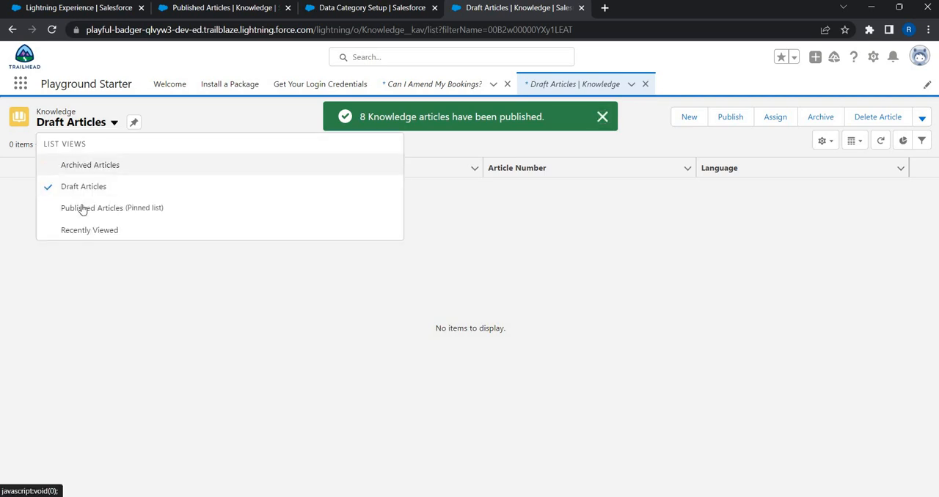
click(115, 208)
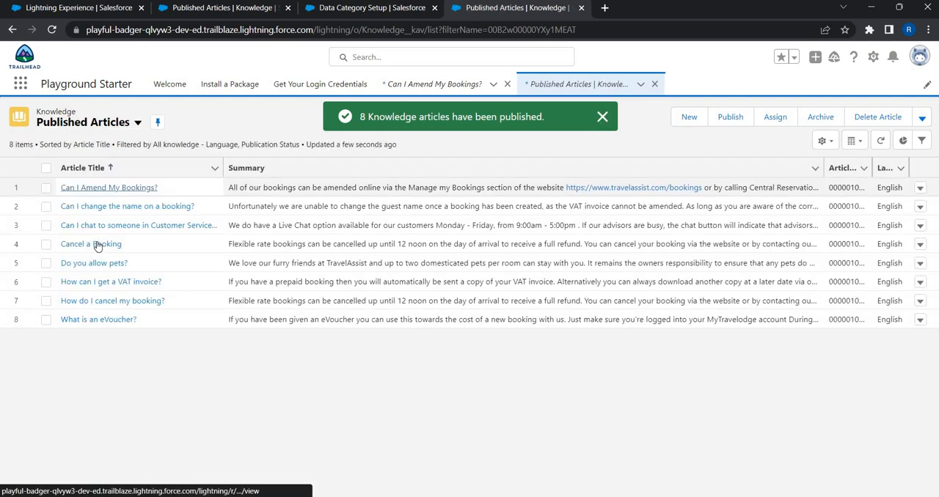
click(95, 244)
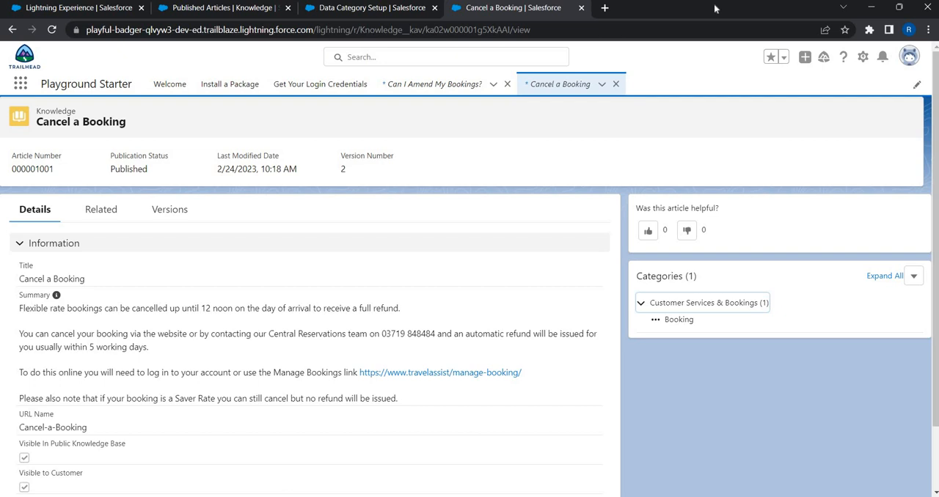
- Find Users in Service Setup and open the System Administrator profile from the administrator's user record
click(863, 59)
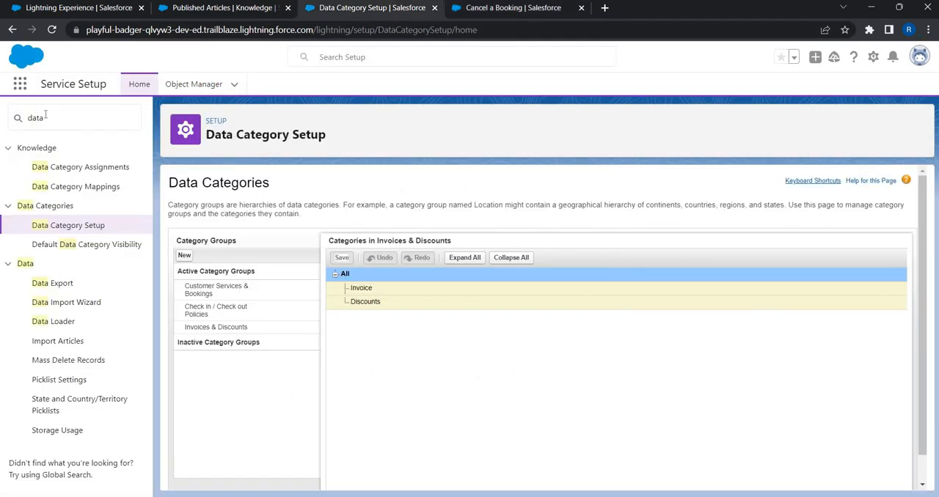
double_click(45, 116)
text(user)
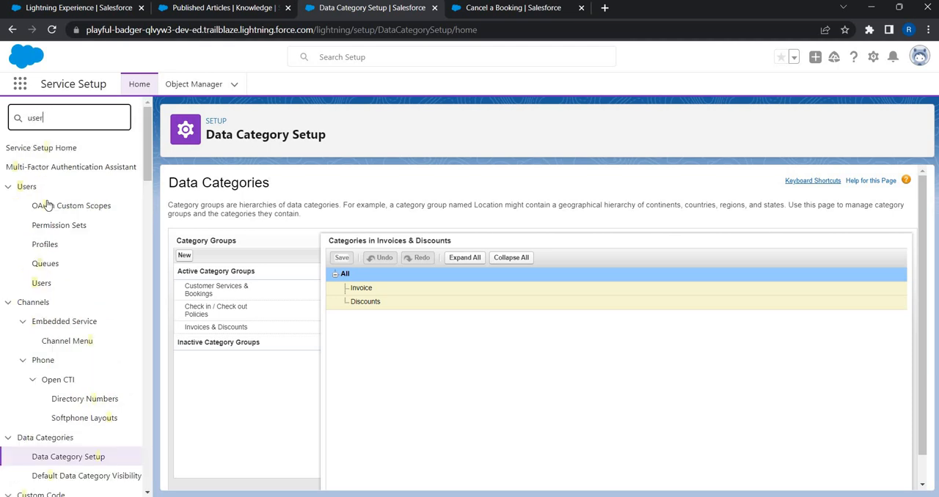
click(40, 245)
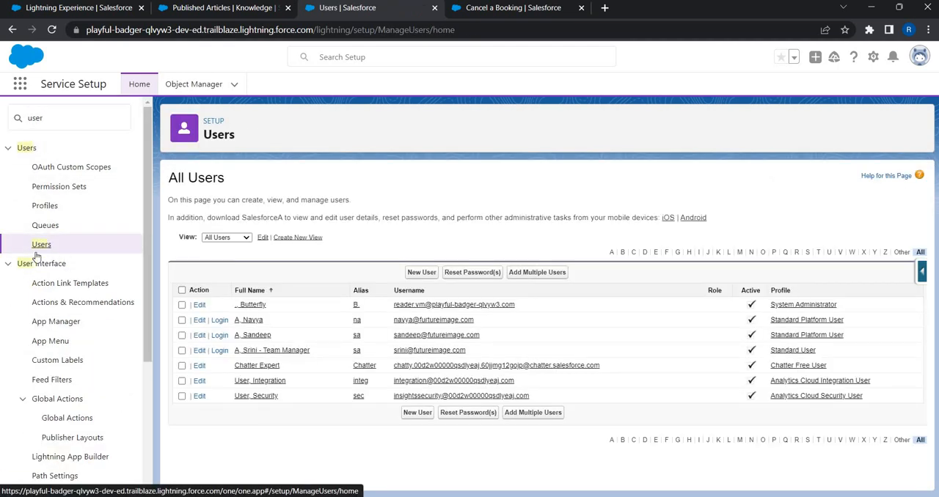
click(253, 304)
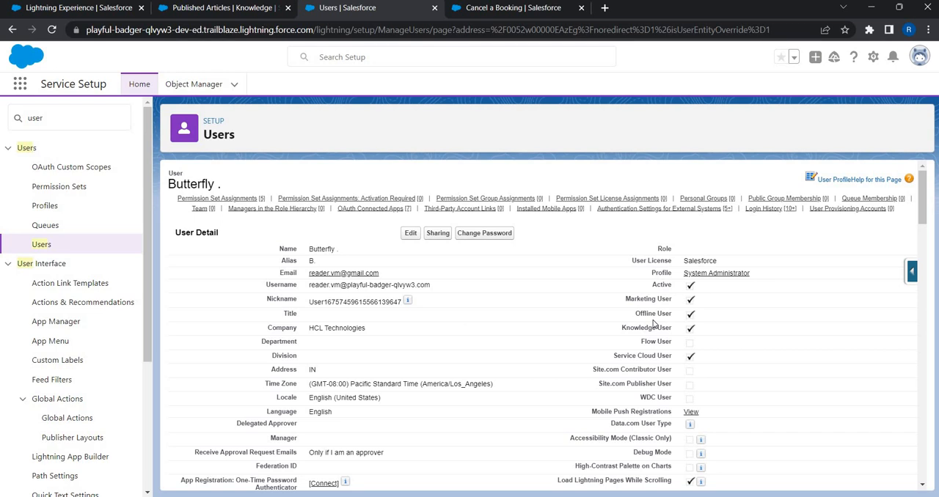
click(749, 273)
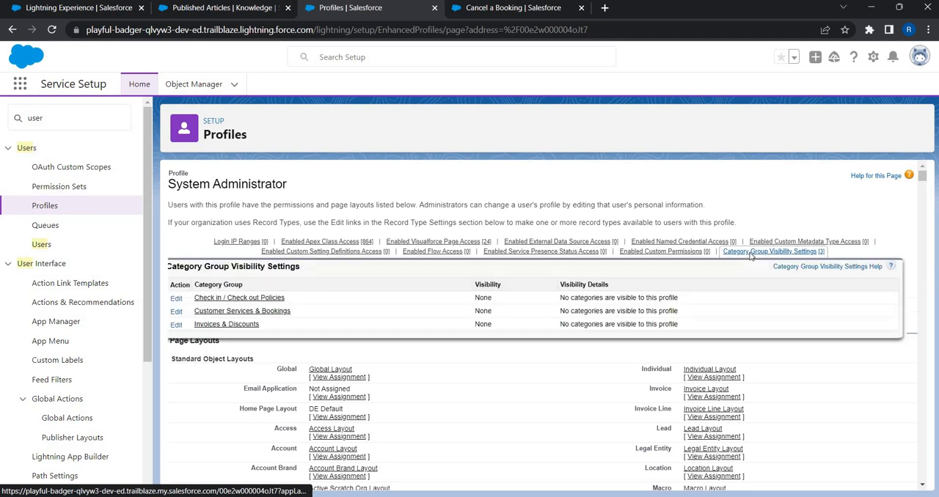
- In the profile's category group visibility settings, set Check in / Check out Policies to All Categories and save
click(750, 252)
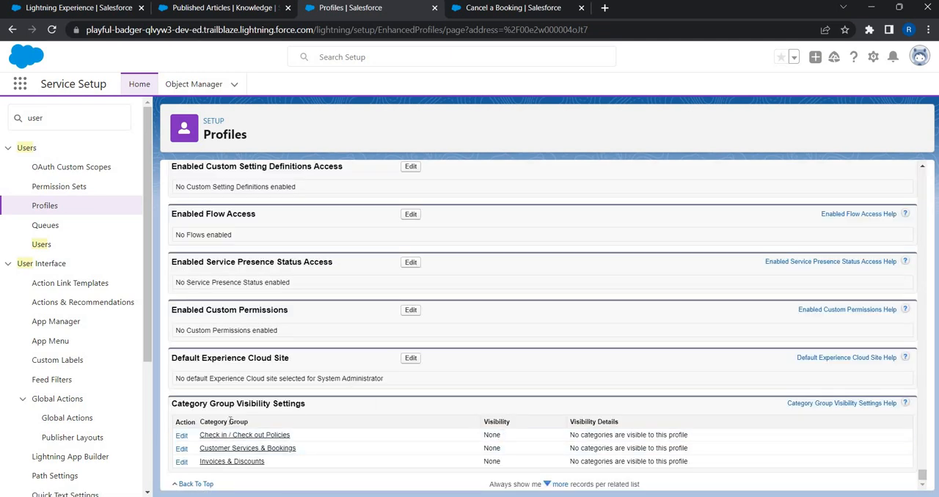
click(181, 436)
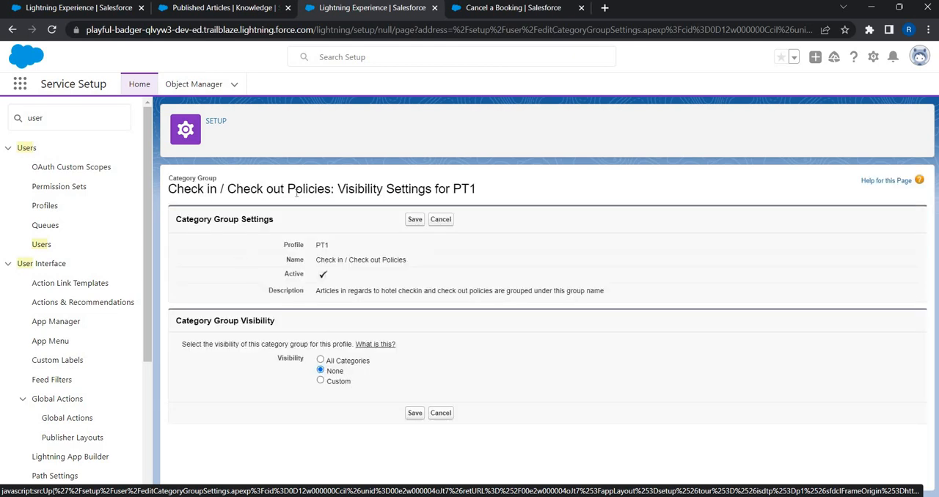
click(321, 362)
click(415, 415)
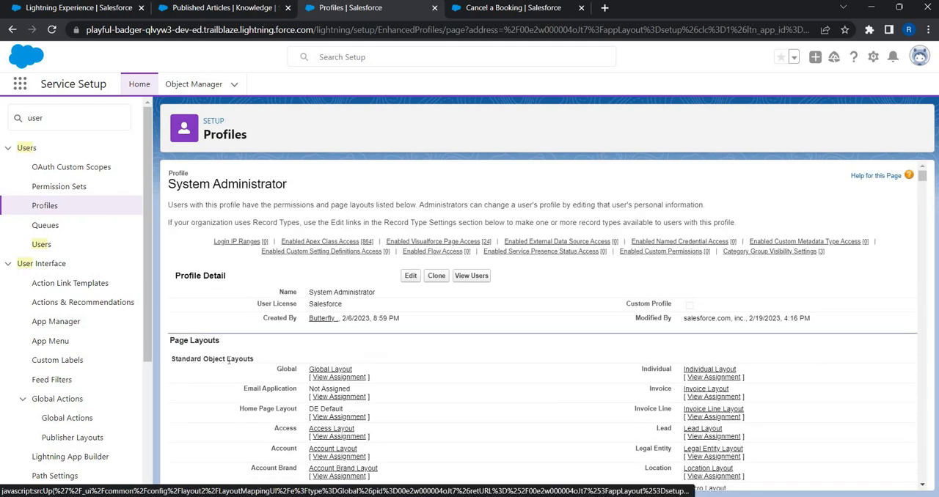
- In the System Administrator profile's category group visibility settings, set Customer Services & Bookings to All Categories and save
scroll(195, 428, down, 20)
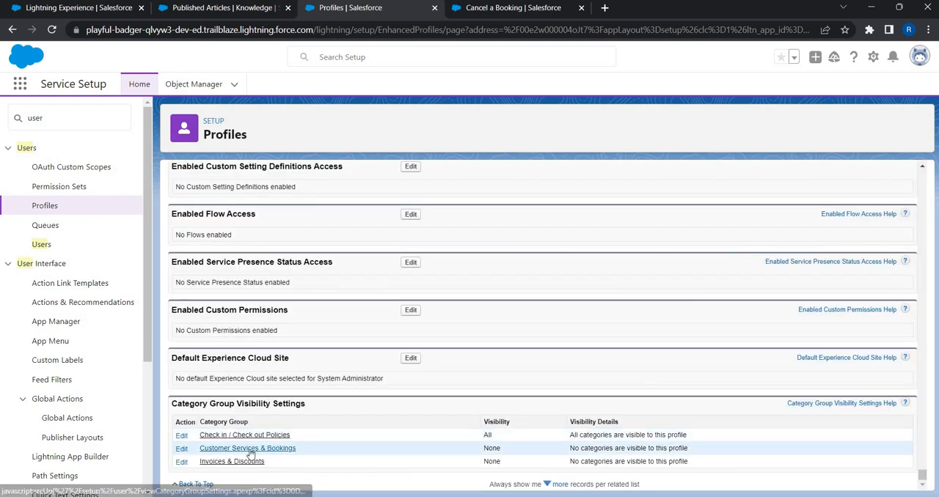
click(182, 450)
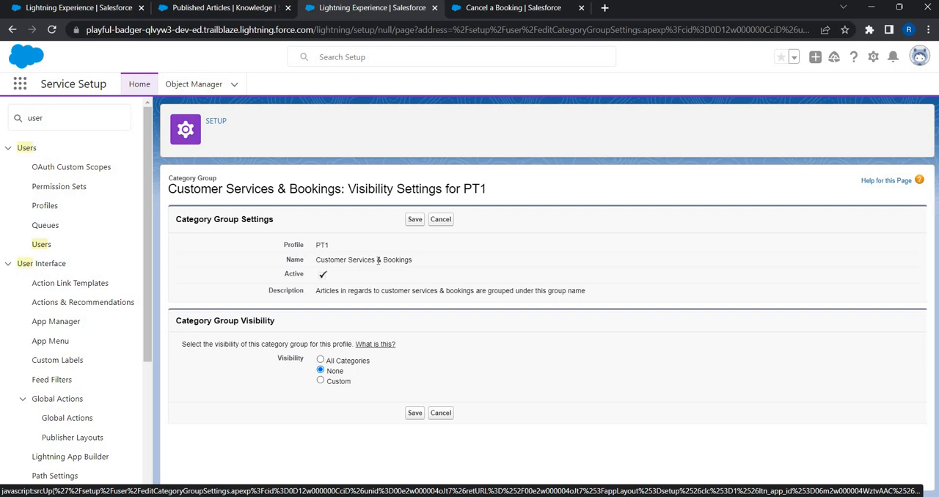
click(320, 382)
scroll(337, 330, down, 2)
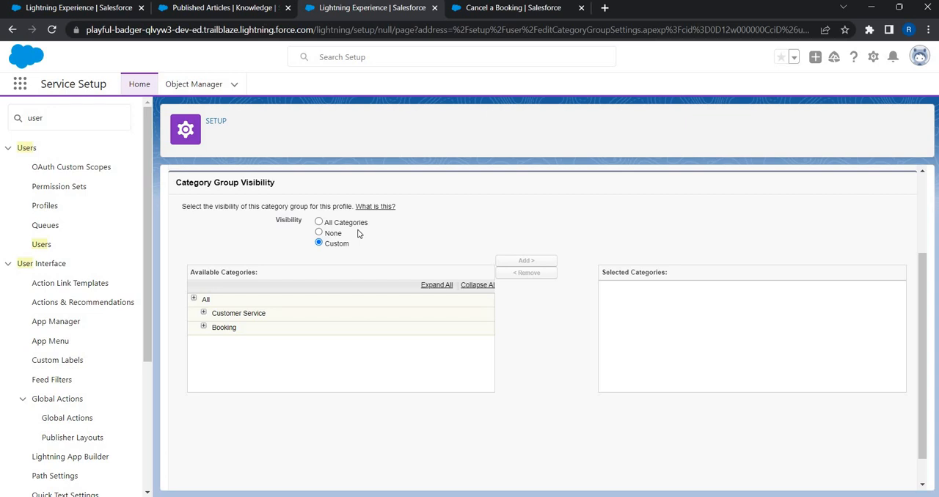
click(233, 330)
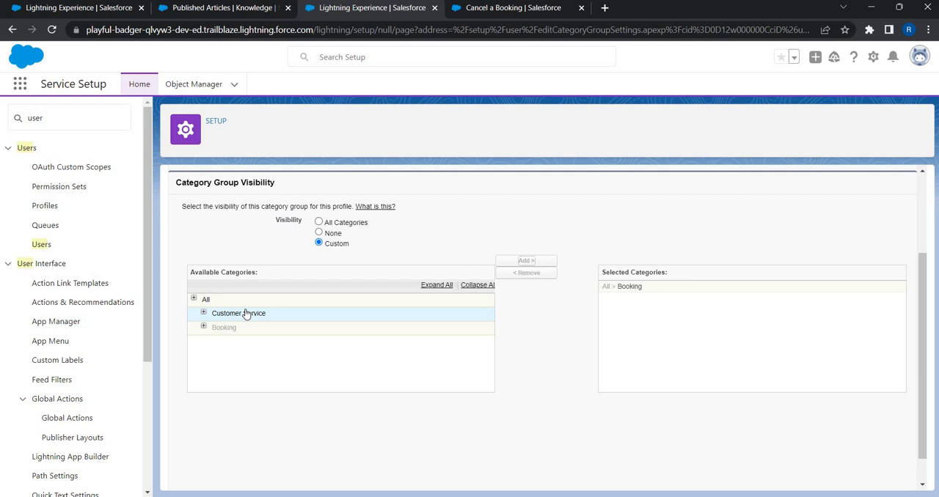
click(319, 222)
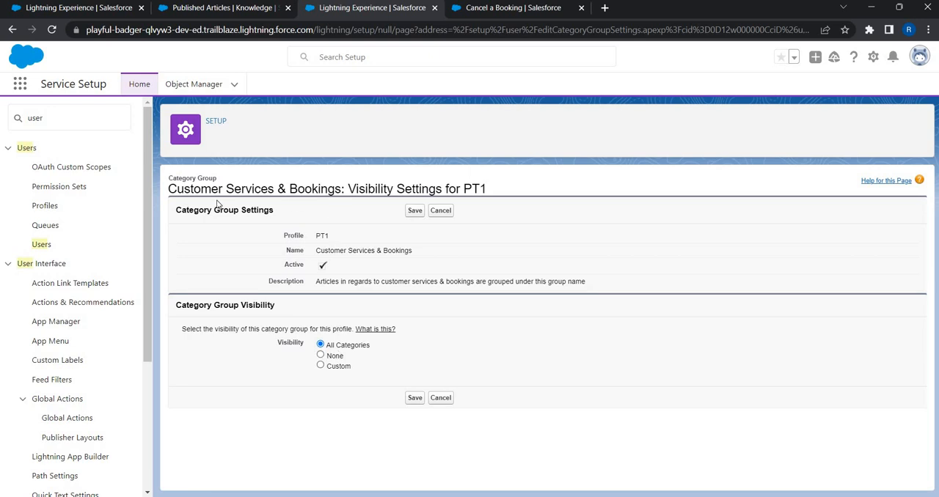
click(415, 212)
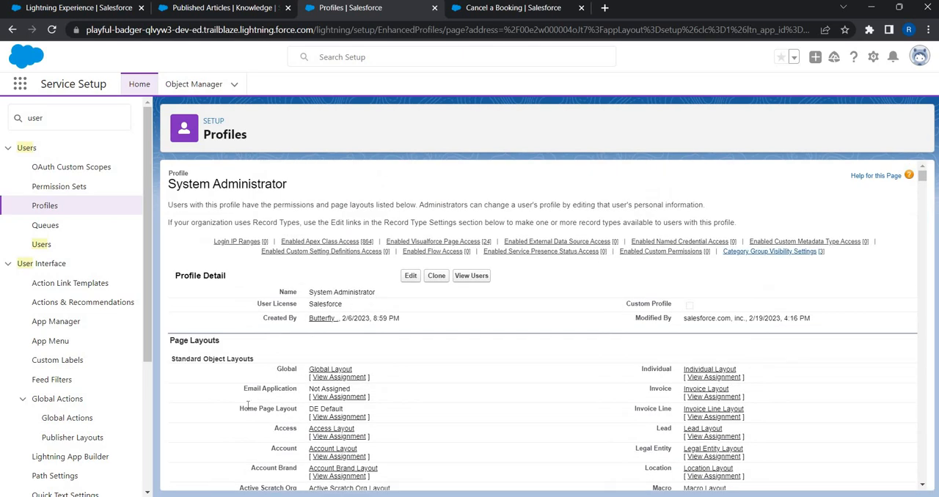
- Set the Invoices & Discounts category group's visibility to All Categories for the profile and save
scroll(222, 424, down, 20)
click(182, 462)
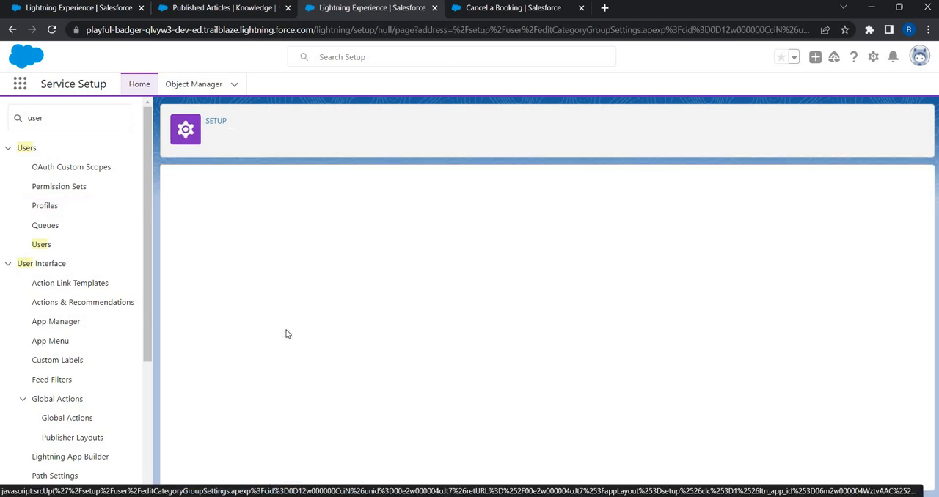
click(321, 361)
click(415, 414)
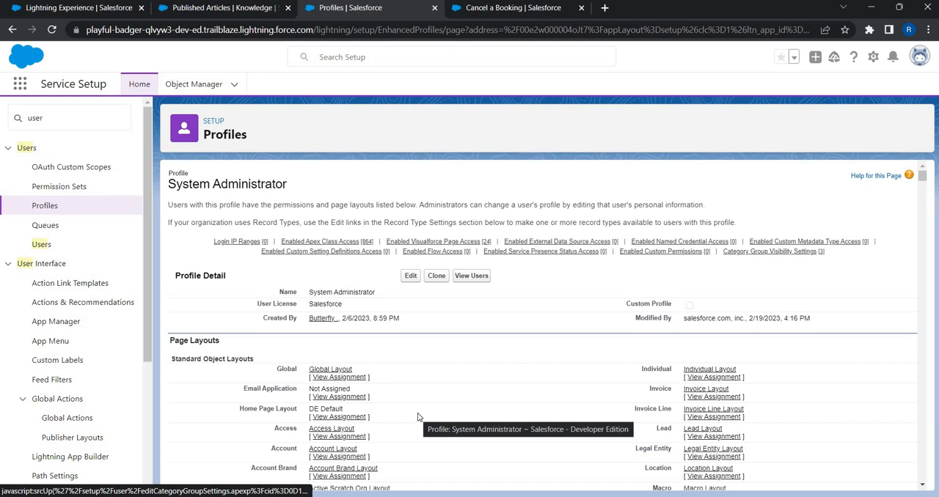
- Check the profile's Category Group Visibility Settings for all category groups and compare with the lesson agenda slide
key(alt+Tab)
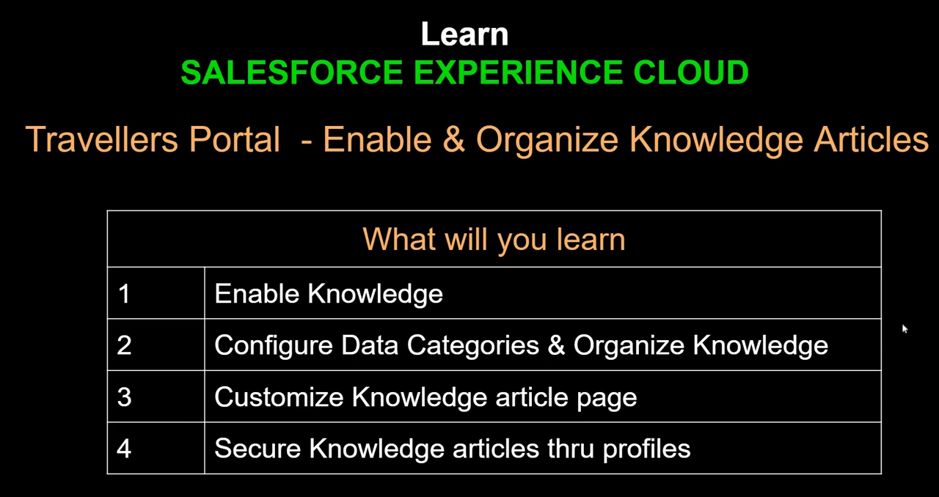
key(alt+Tab)
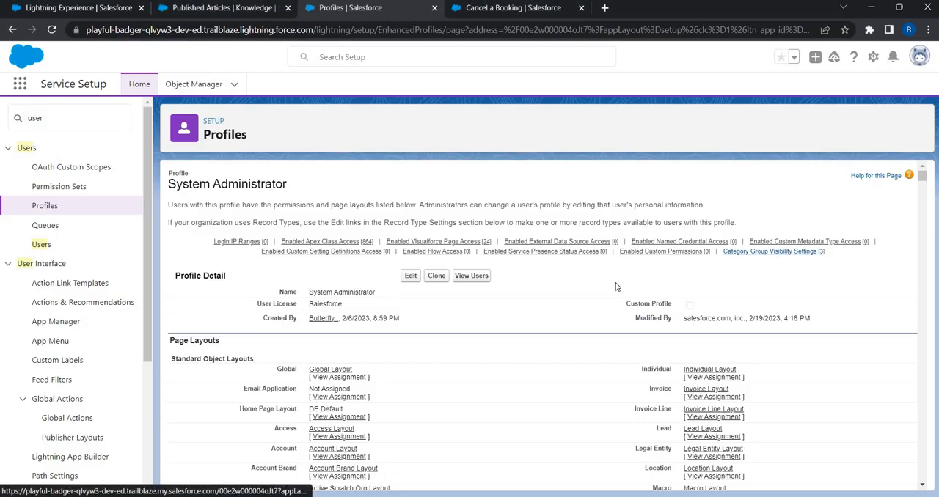
click(757, 253)
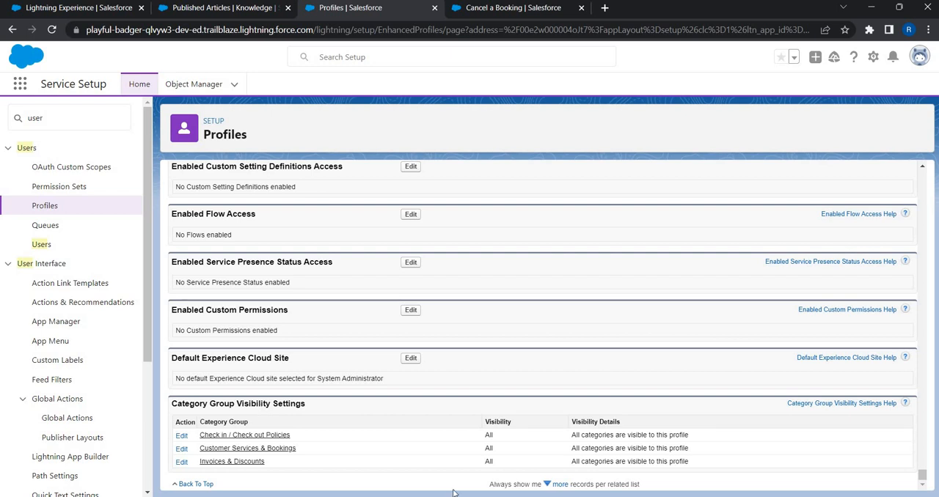
key(alt+Tab)
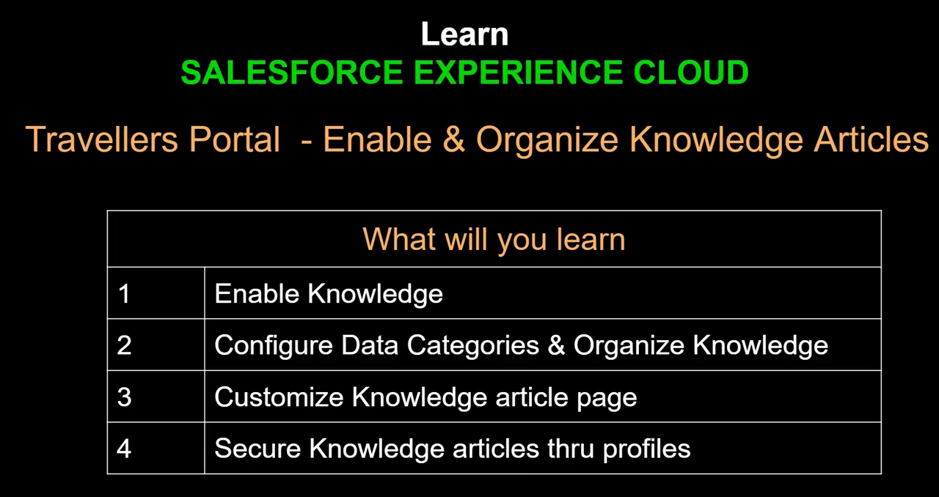
key(alt+Tab)
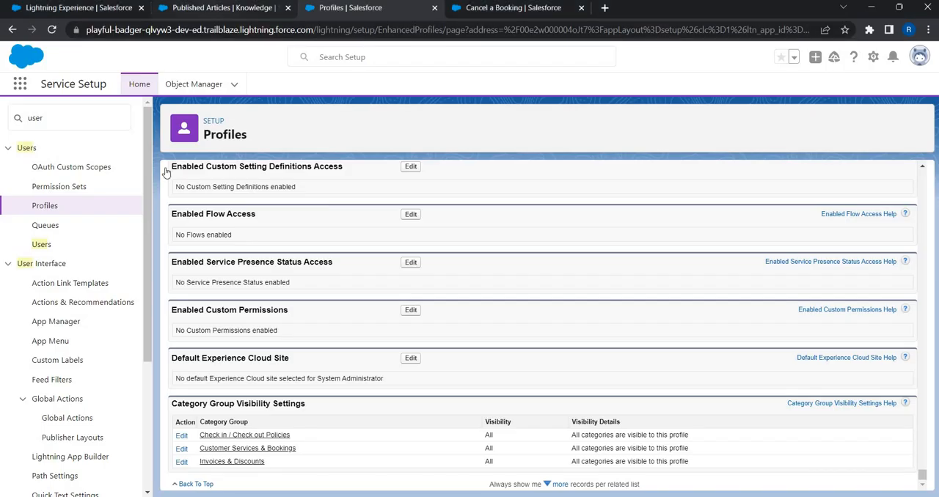
- View the Published Articles list and switch to the Travel Hut community home page to examine its featured topics
click(211, 9)
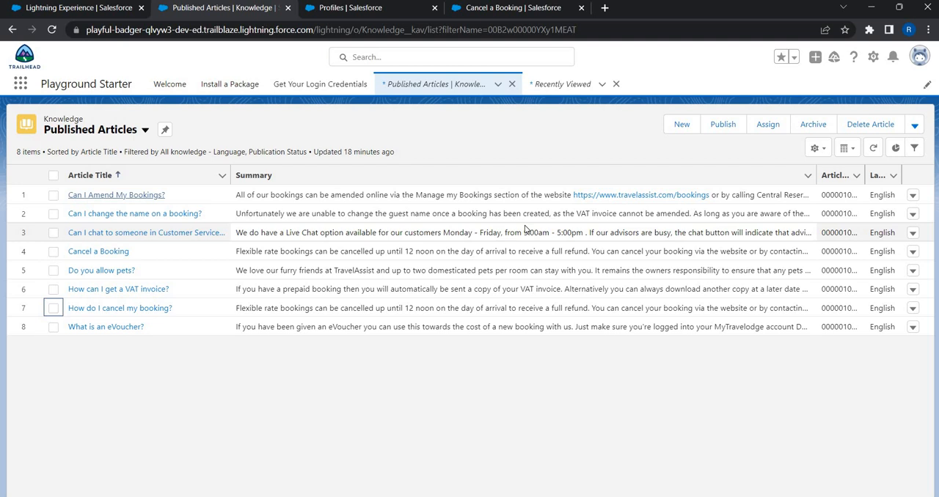
key(alt+Tab)
key(alt+Tab)
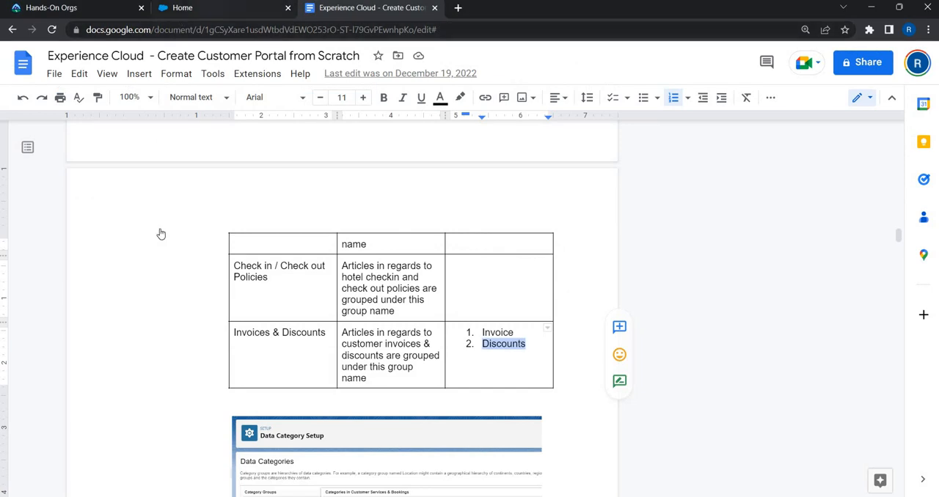
click(184, 9)
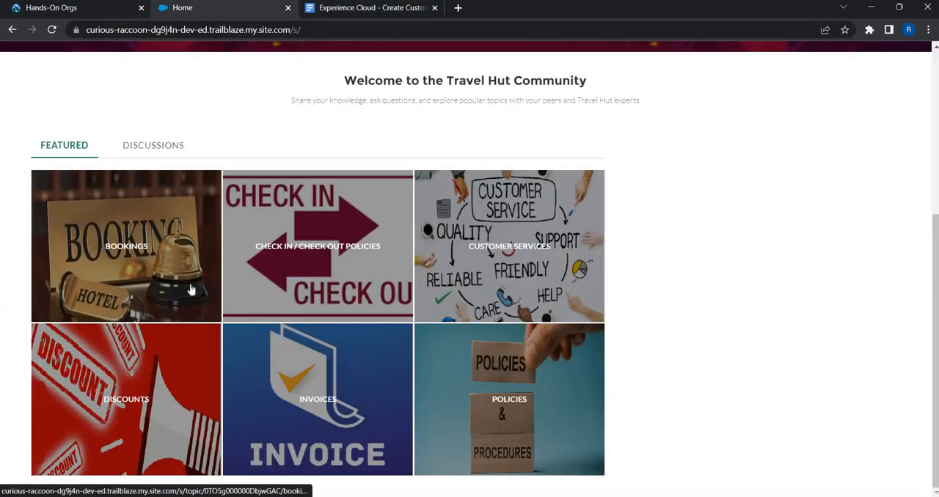